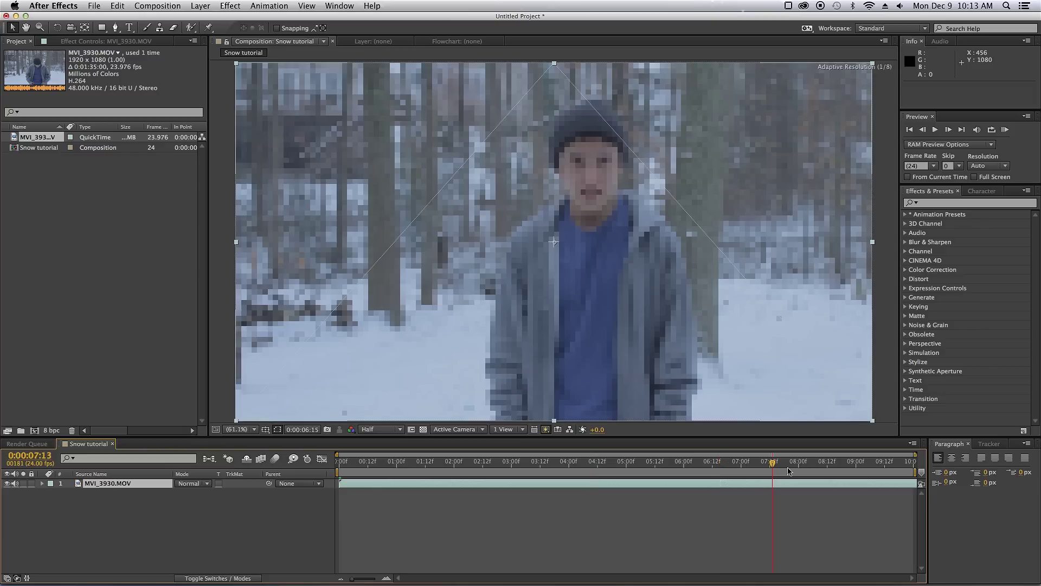
Step: Scrub through the MVI_3930.MOV footage to review it, ending back on the first frame
{"action": "left_click", "coordinate": [772, 465]}
{"action": "left_click", "coordinate": [849, 464]}
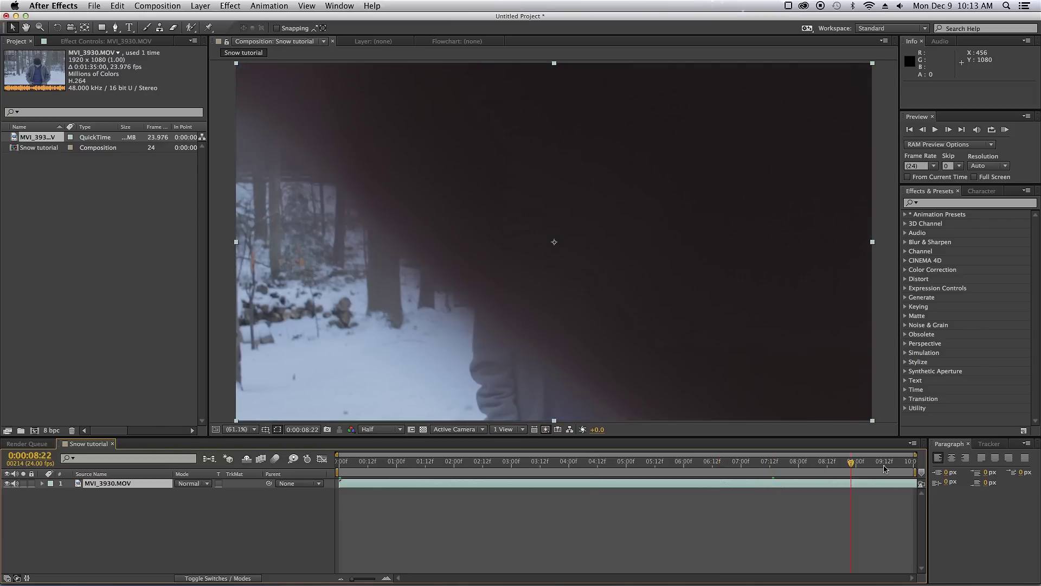
{"action": "left_click", "coordinate": [353, 462]}
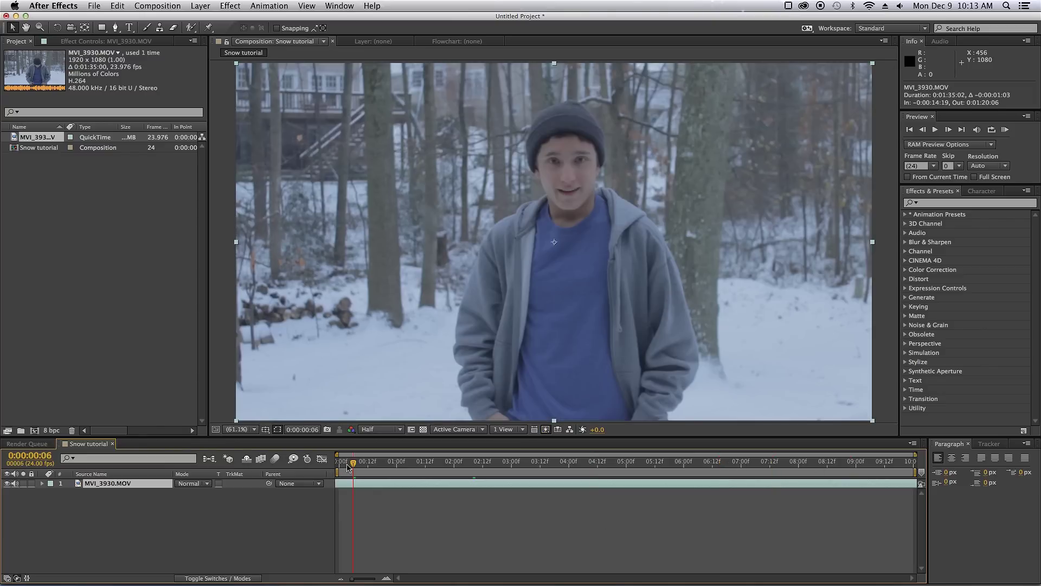
{"action": "left_click", "coordinate": [351, 462]}
{"action": "left_click", "coordinate": [337, 464]}
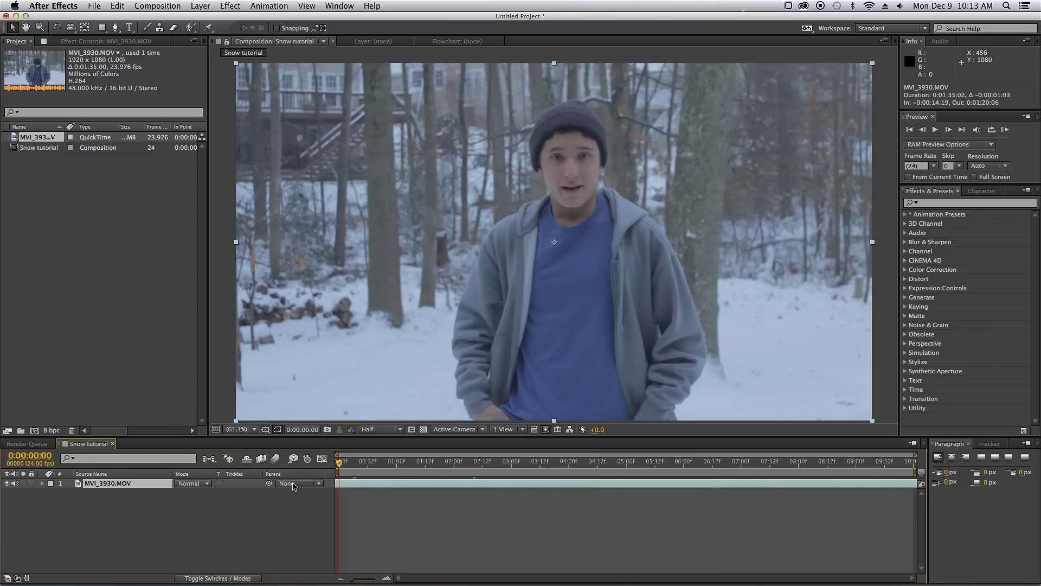
Step: Create a new black solid layer at composition size named "Main snow"
{"action": "left_click", "coordinate": [388, 517]}
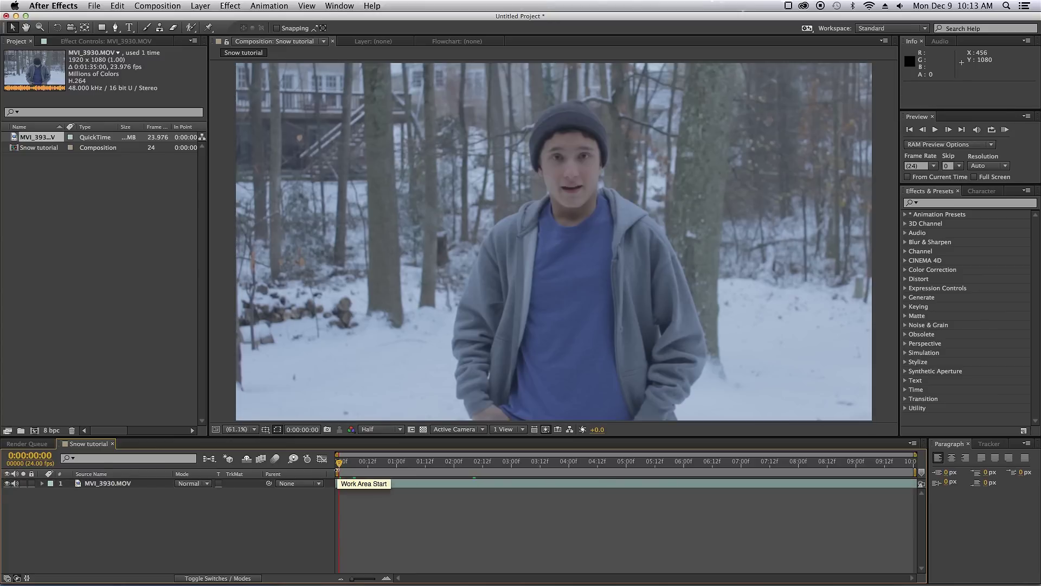
{"action": "left_click", "coordinate": [205, 8]}
{"action": "mouse_move", "coordinate": [333, 21]}
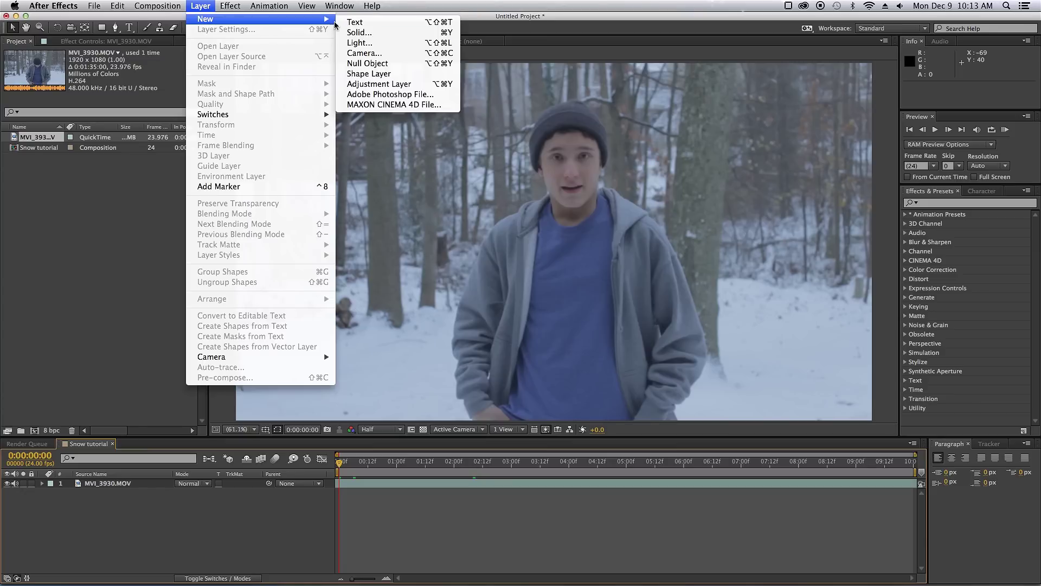
{"action": "left_click", "coordinate": [359, 32]}
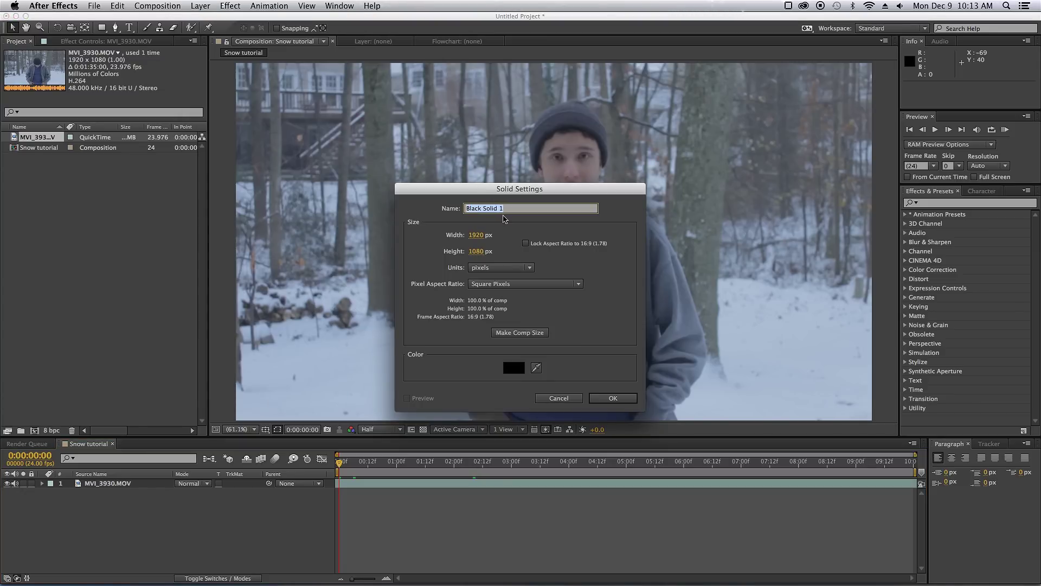
{"action": "type", "text": "Main snow"}
{"action": "key", "text": "Return"}
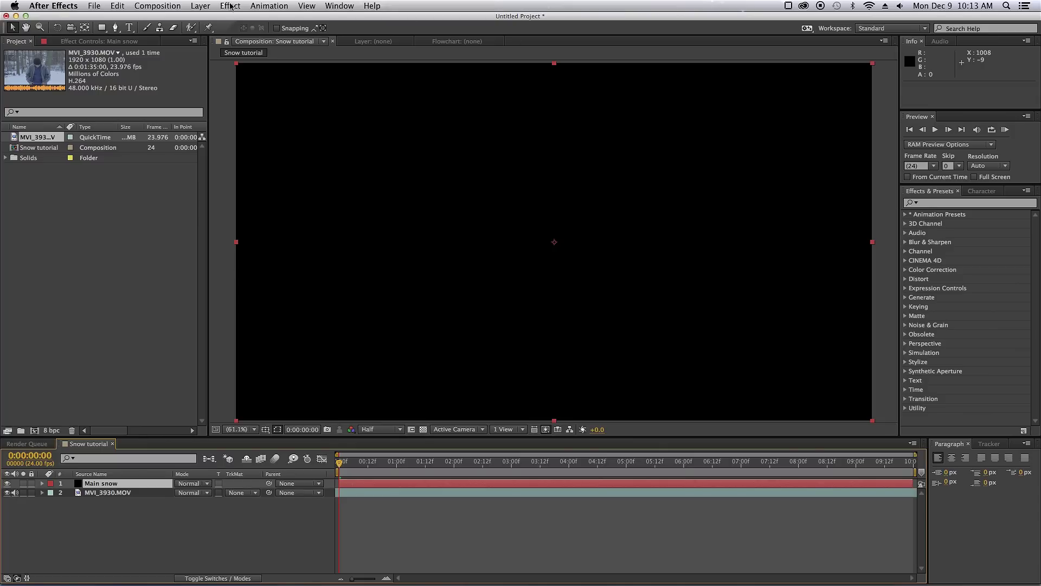
Step: Search the effects for "snow" and apply CC Snowfall to the Main snow layer
{"action": "left_click", "coordinate": [938, 204]}
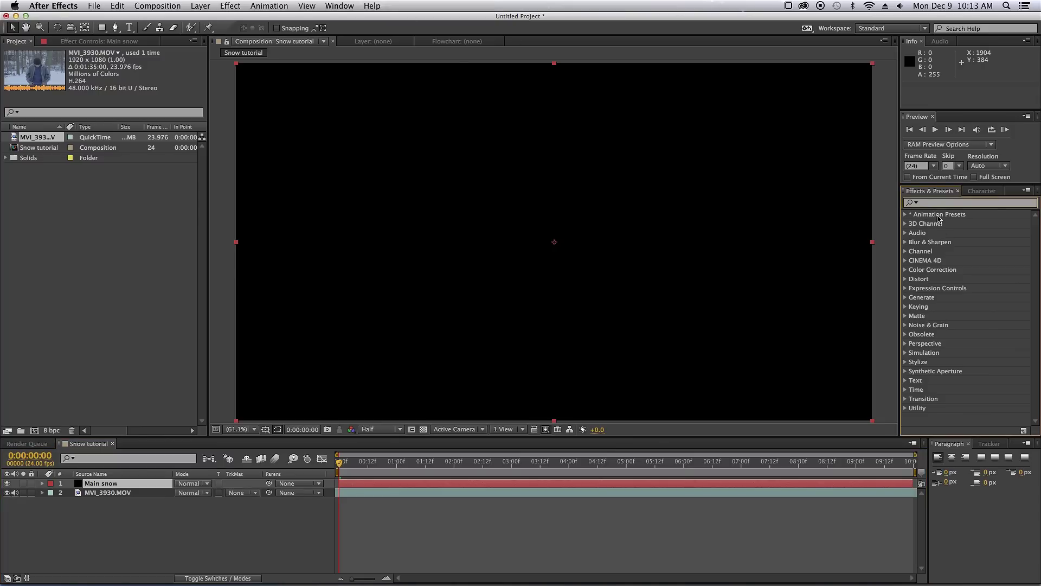
{"action": "type", "text": "snow"}
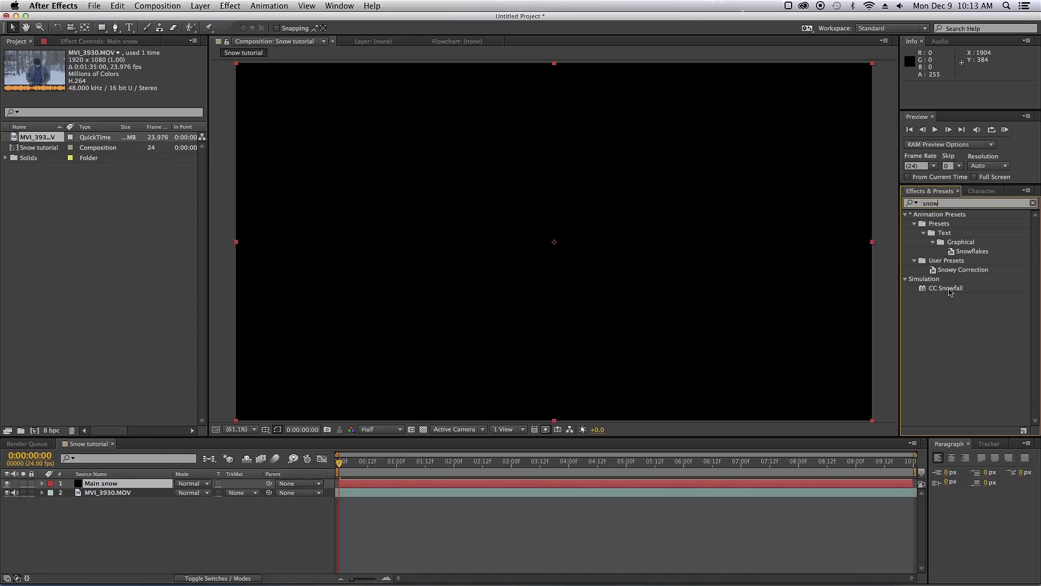
{"action": "left_click_drag", "start_coordinate": [949, 291], "coordinate": [121, 485]}
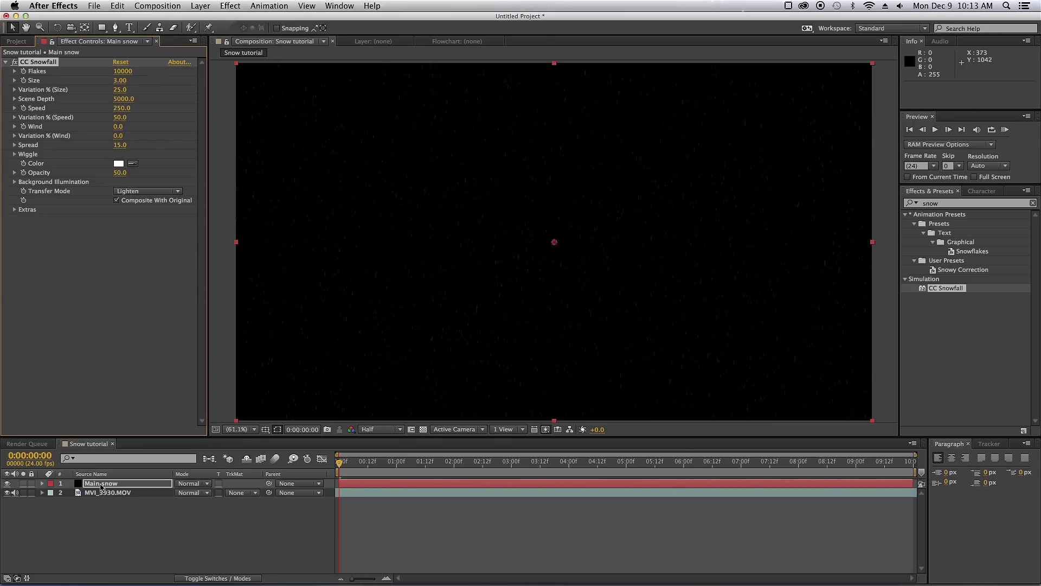
Step: Set the Main snow layer's blending mode to Screen
{"action": "left_click", "coordinate": [163, 485]}
{"action": "left_click", "coordinate": [205, 487]}
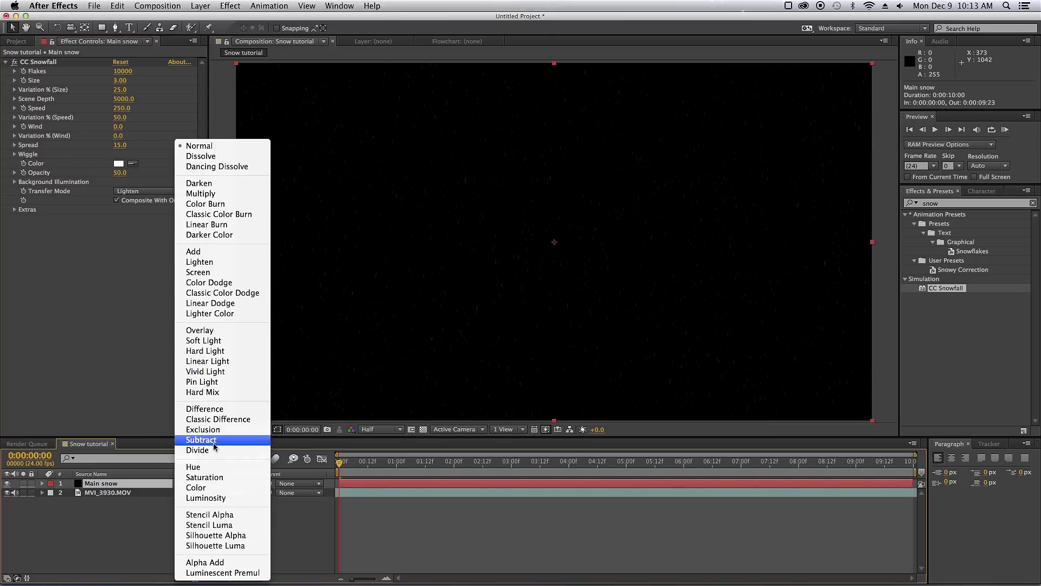
{"action": "left_click", "coordinate": [198, 274]}
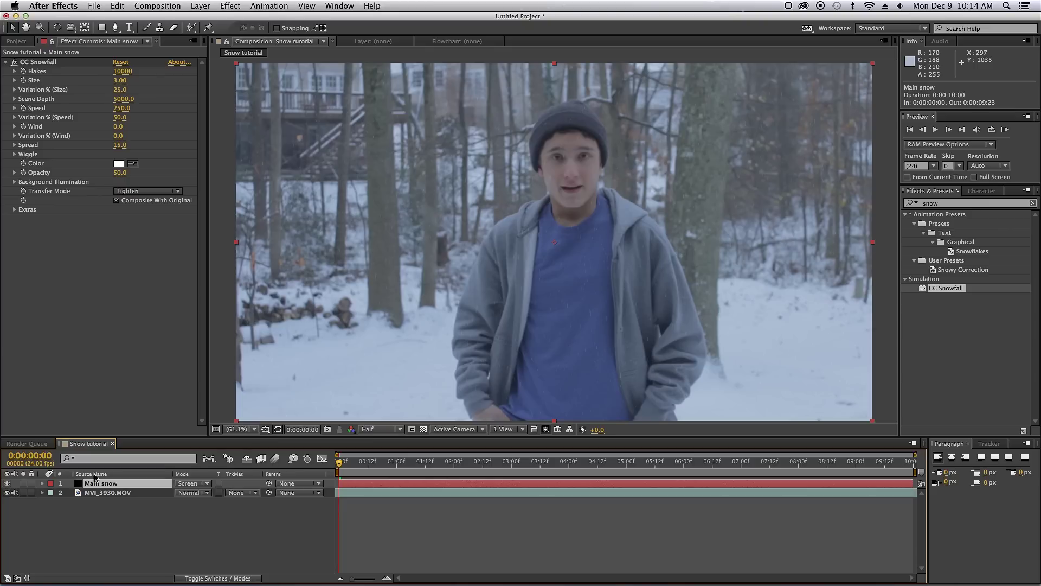
Step: With the Main snow layer temporarily soloed, set the snowfall's opacity to 100 and its background illumination influence to 45%
{"action": "left_click", "coordinate": [23, 483]}
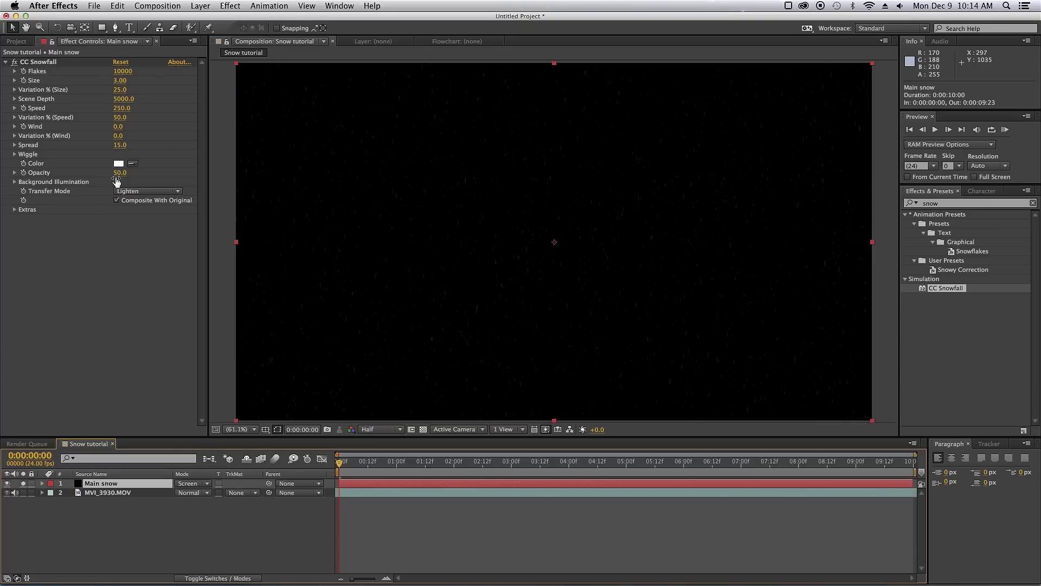
{"action": "left_click_drag", "start_coordinate": [118, 176], "coordinate": [461, 180]}
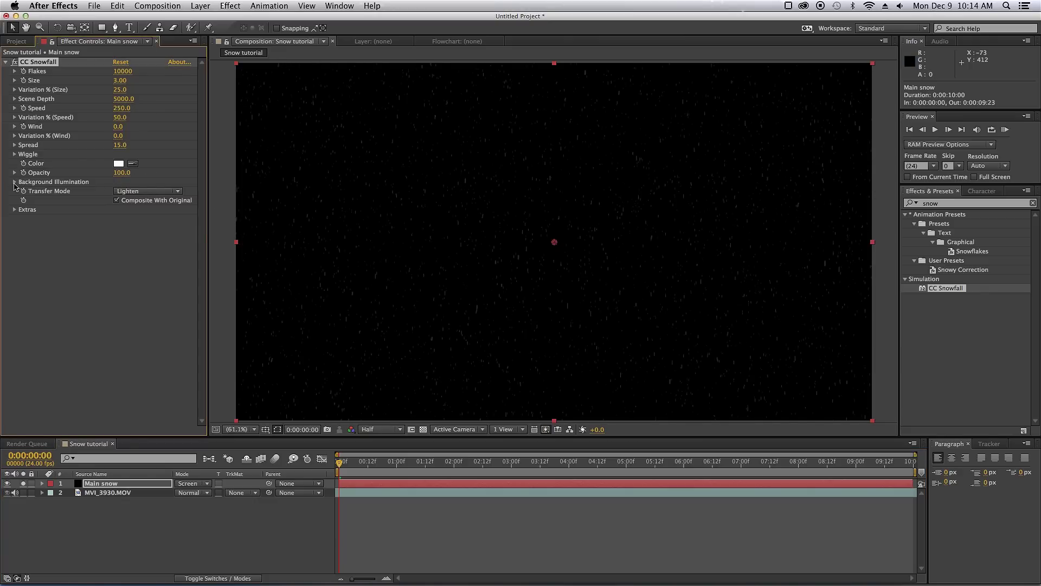
{"action": "left_click", "coordinate": [15, 182]}
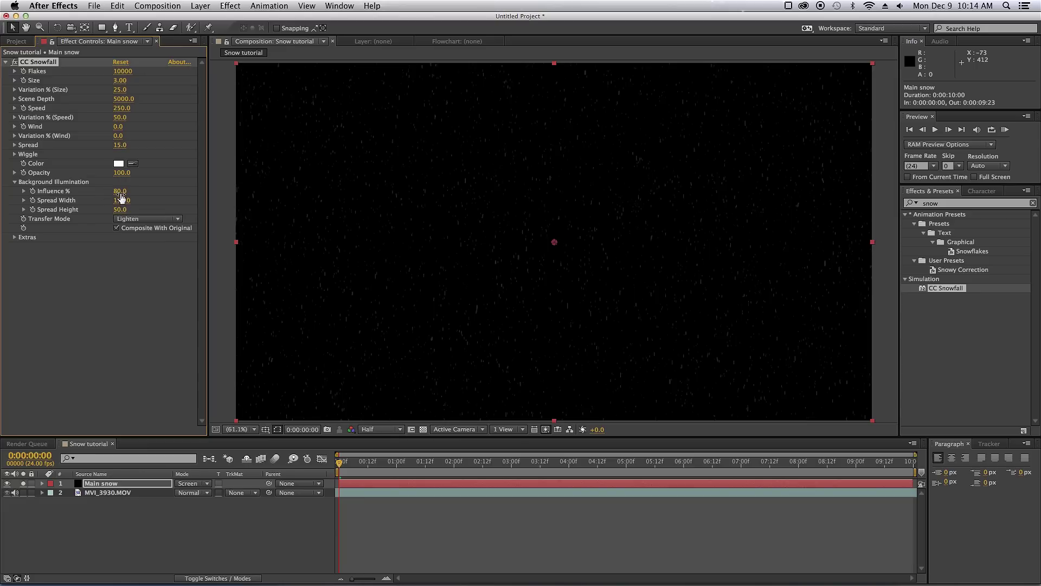
{"action": "left_click_drag", "start_coordinate": [122, 191], "coordinate": [117, 192]}
{"action": "left_click", "coordinate": [24, 483]}
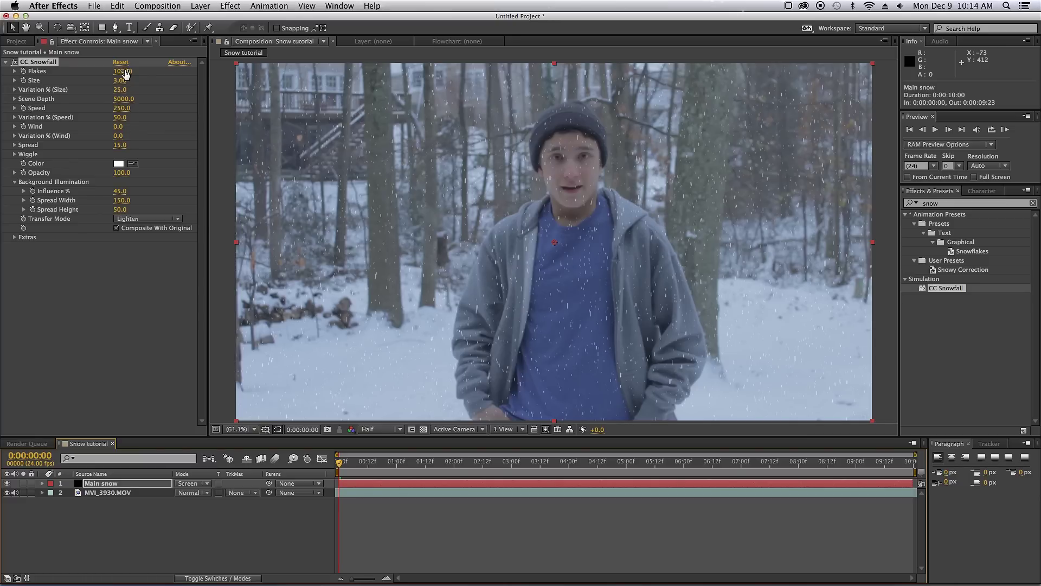
Step: Set the CC Snowfall flakes to 13100, size to 3.17 and speed to 300
{"action": "left_click_drag", "start_coordinate": [122, 71], "coordinate": [134, 71]}
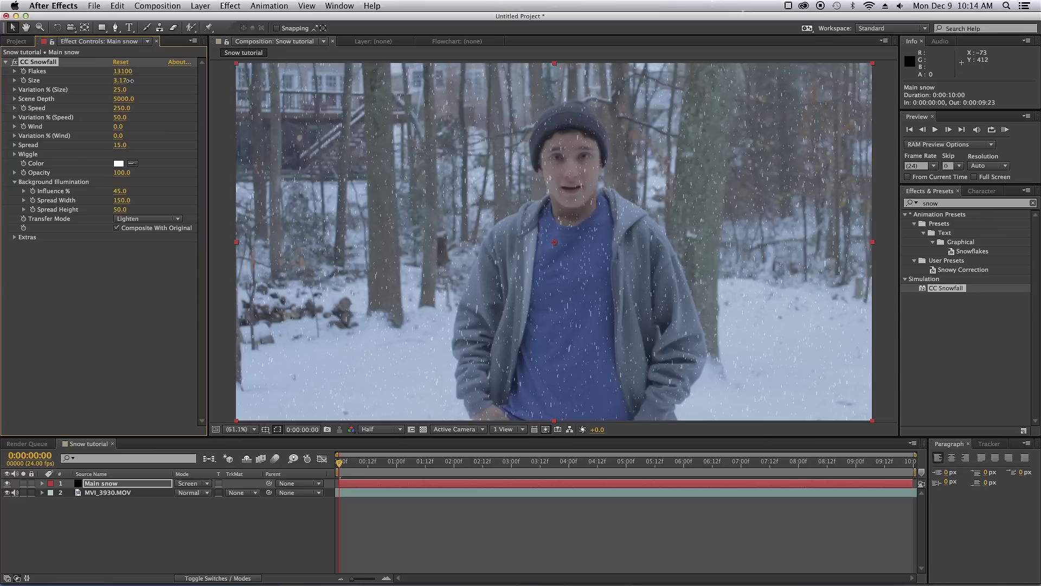
{"action": "left_click", "coordinate": [122, 108]}
{"action": "type", "text": "300"}
{"action": "key", "text": "Return"}
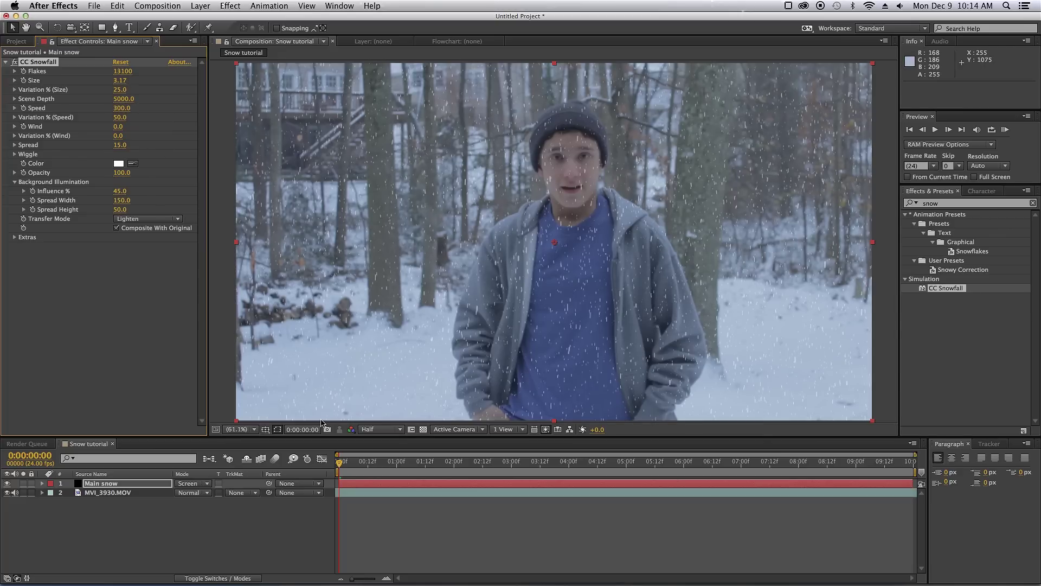
Step: Play a preview of the falling snow over the footage, then return to the first frame
{"action": "key", "text": "space"}
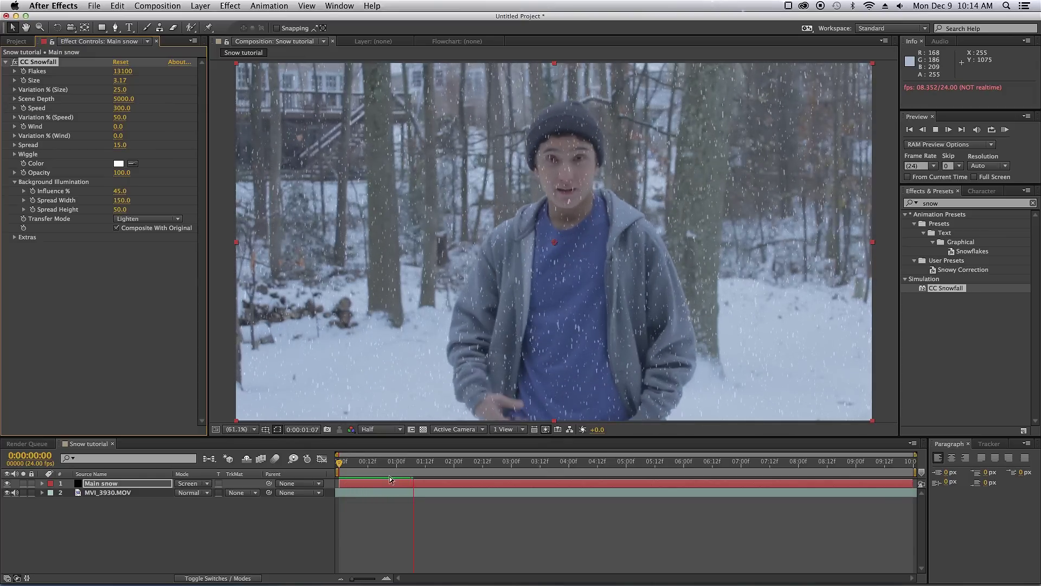
{"action": "key", "text": "space"}
{"action": "key", "text": "Home"}
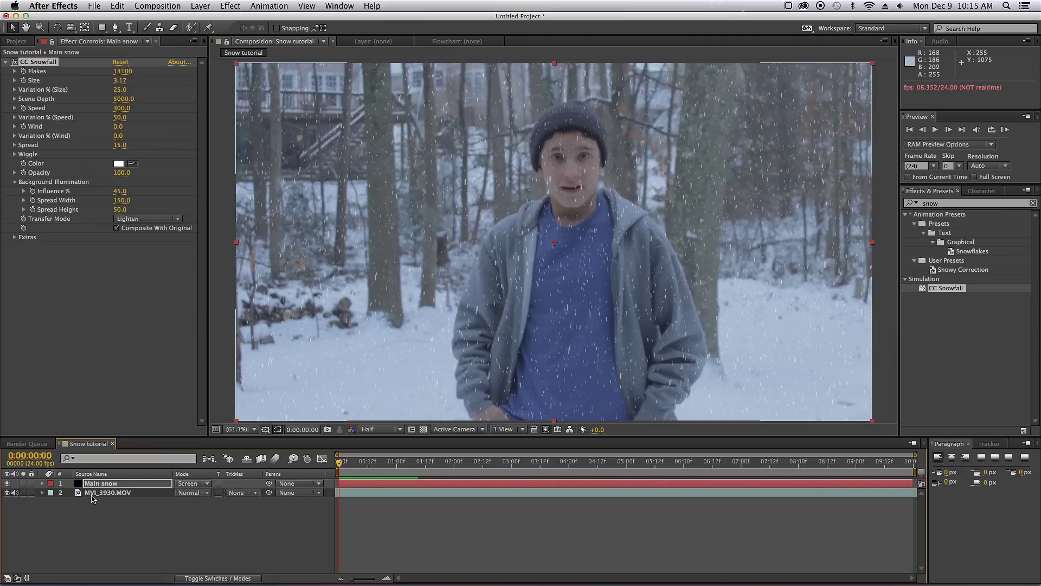
Step: Rename the MVI_3930.MOV layer as "Background Plate"
{"action": "left_click", "coordinate": [104, 492]}
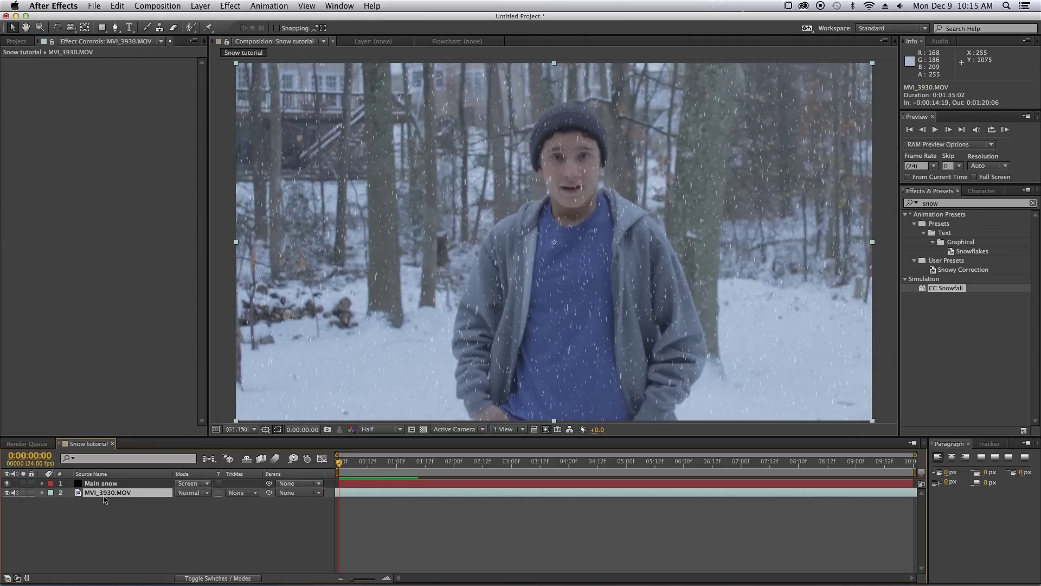
{"action": "key", "text": "Return"}
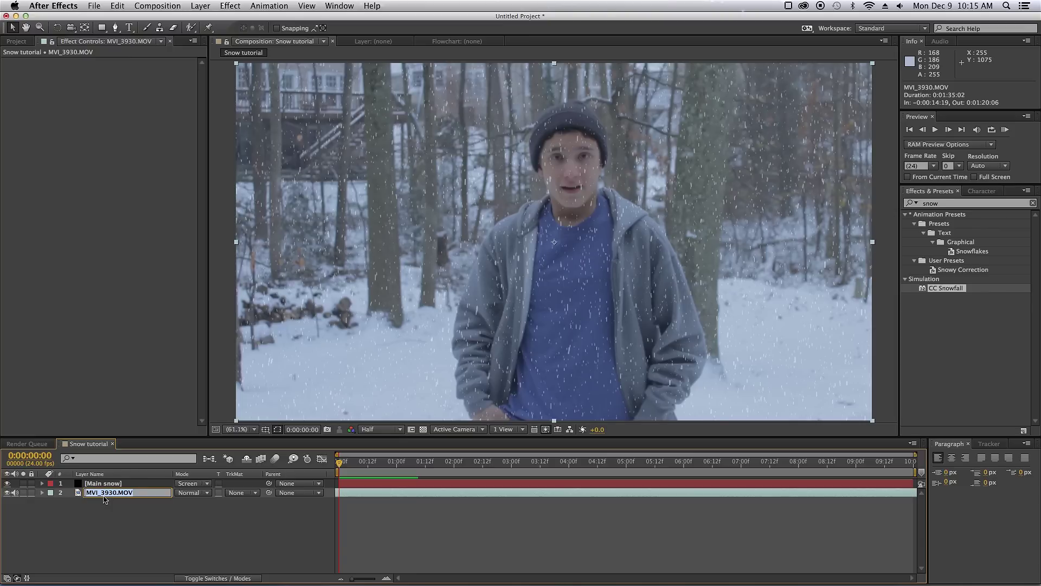
{"action": "type", "text": "Background Plate"}
{"action": "key", "text": "Return"}
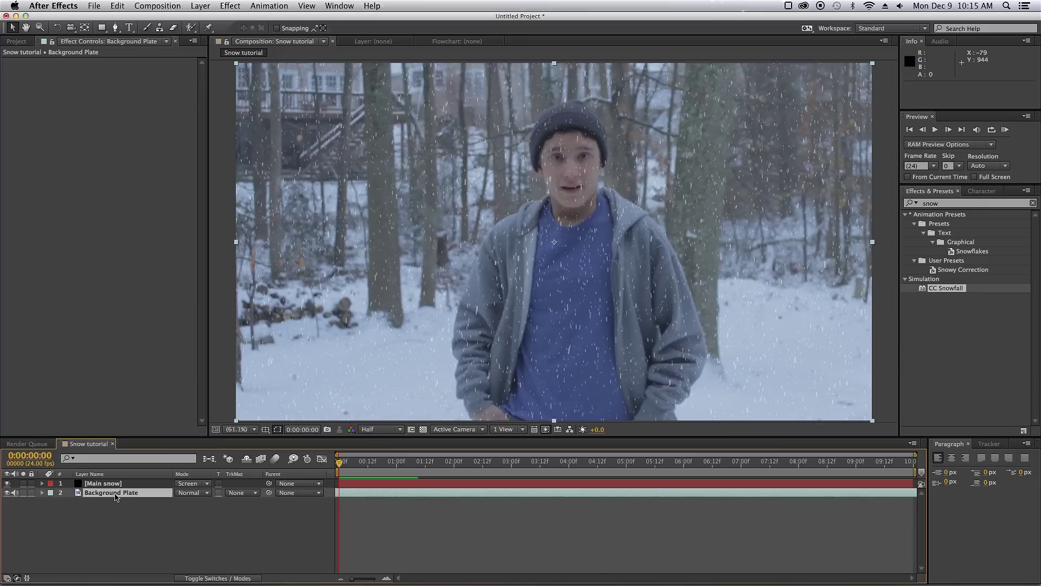
Step: Duplicate the Background Plate layer, place the copy above Main snow and rename it "Me"
{"action": "key", "text": "super+d"}
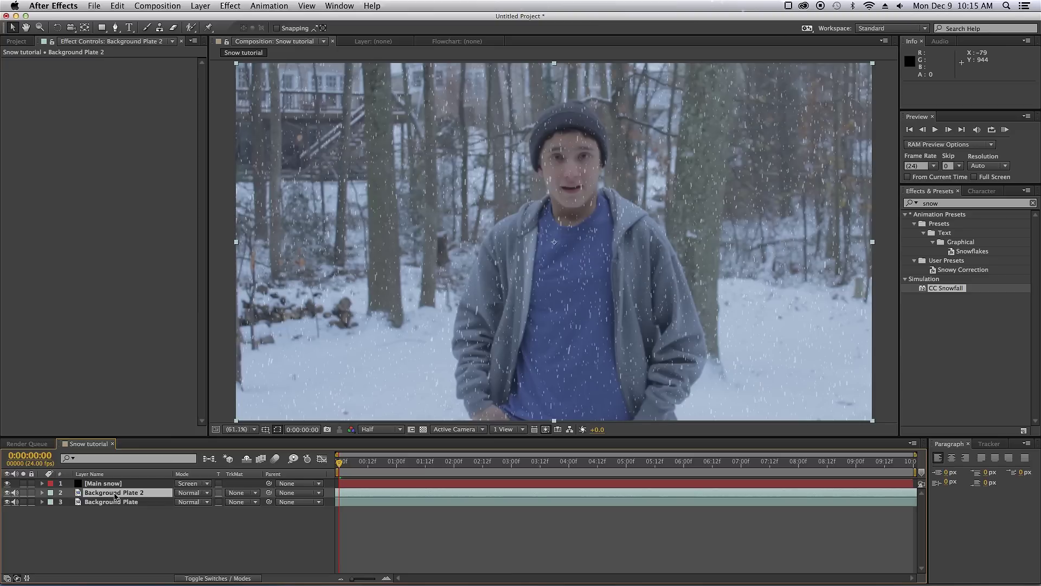
{"action": "left_click_drag", "start_coordinate": [131, 495], "coordinate": [131, 483]}
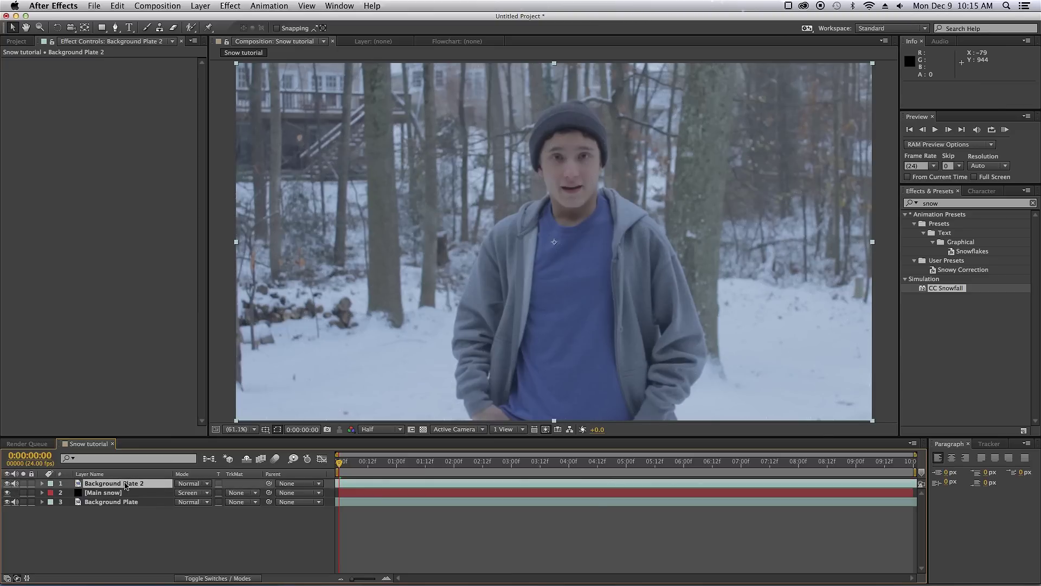
{"action": "key", "text": "Return"}
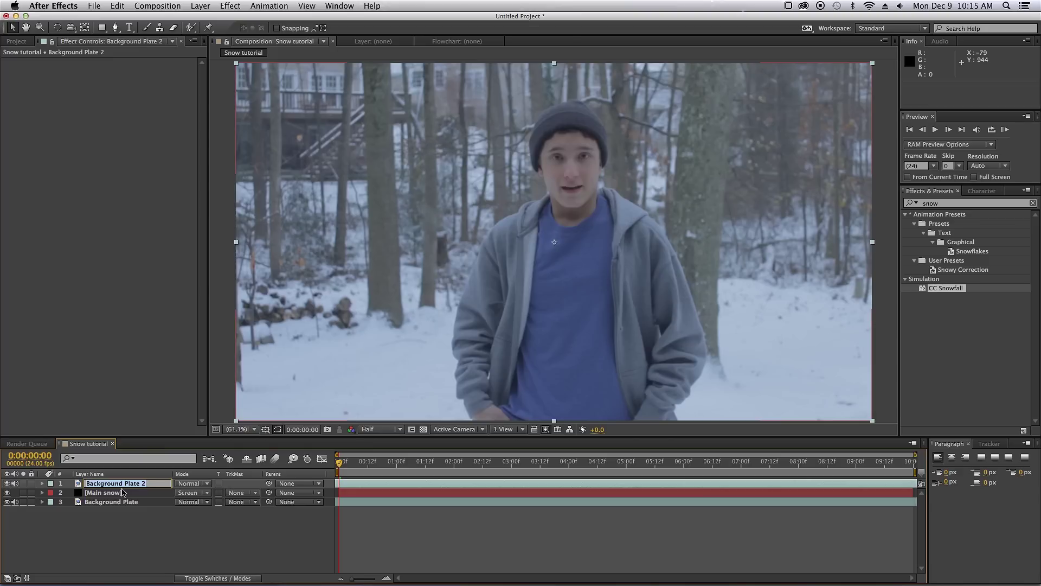
{"action": "type", "text": "Me"}
{"action": "key", "text": "Return"}
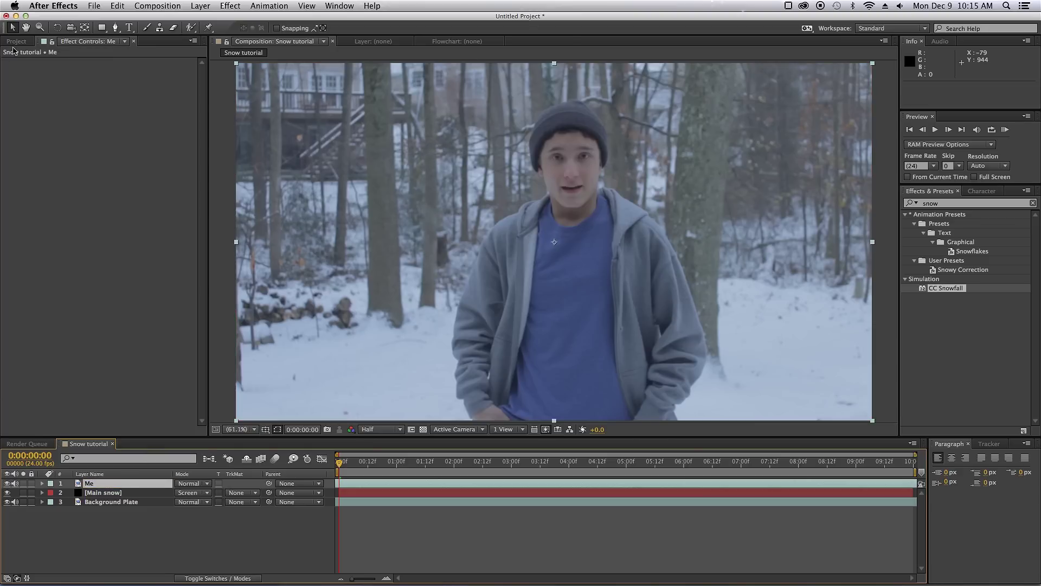
Step: With the Pen tool, start a mask on the Me layer, tracing the man's image-left side from the lower frame edge up to the hat's top
{"action": "left_click", "coordinate": [115, 28]}
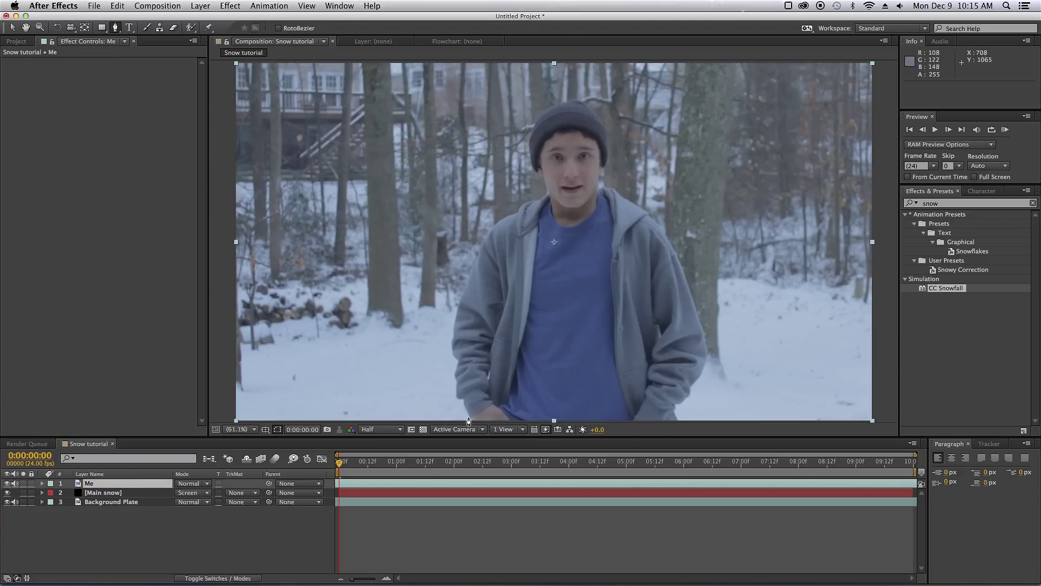
{"action": "left_click_drag", "start_coordinate": [459, 419], "coordinate": [457, 388]}
{"action": "left_click", "coordinate": [455, 404]}
{"action": "left_click", "coordinate": [453, 364]}
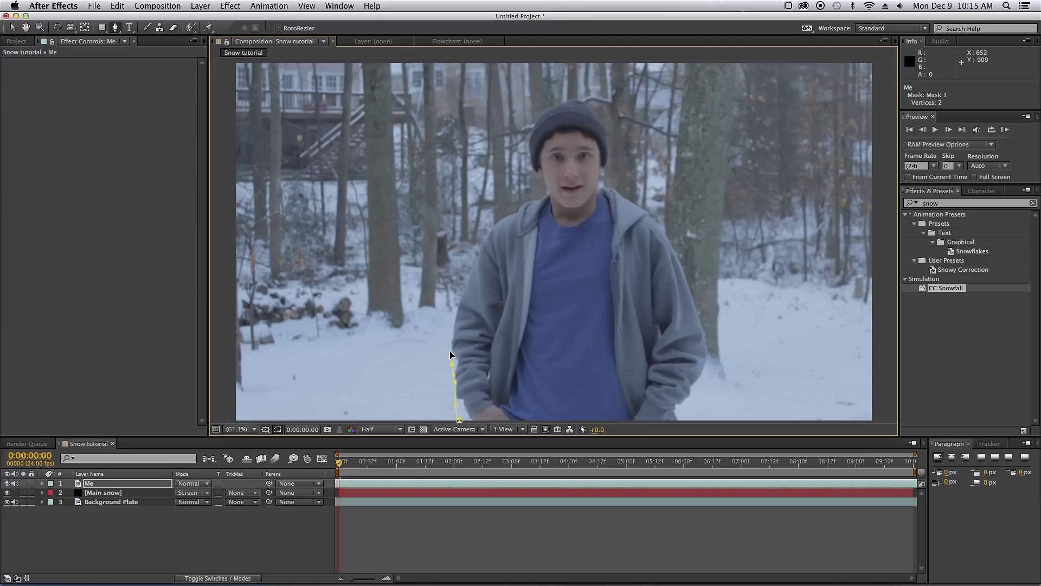
{"action": "left_click", "coordinate": [453, 330]}
{"action": "left_click_drag", "start_coordinate": [475, 254], "coordinate": [506, 209]}
{"action": "left_click", "coordinate": [522, 207]}
{"action": "left_click", "coordinate": [544, 187]}
{"action": "left_click_drag", "start_coordinate": [530, 164], "coordinate": [555, 106]}
{"action": "left_click", "coordinate": [575, 99]}
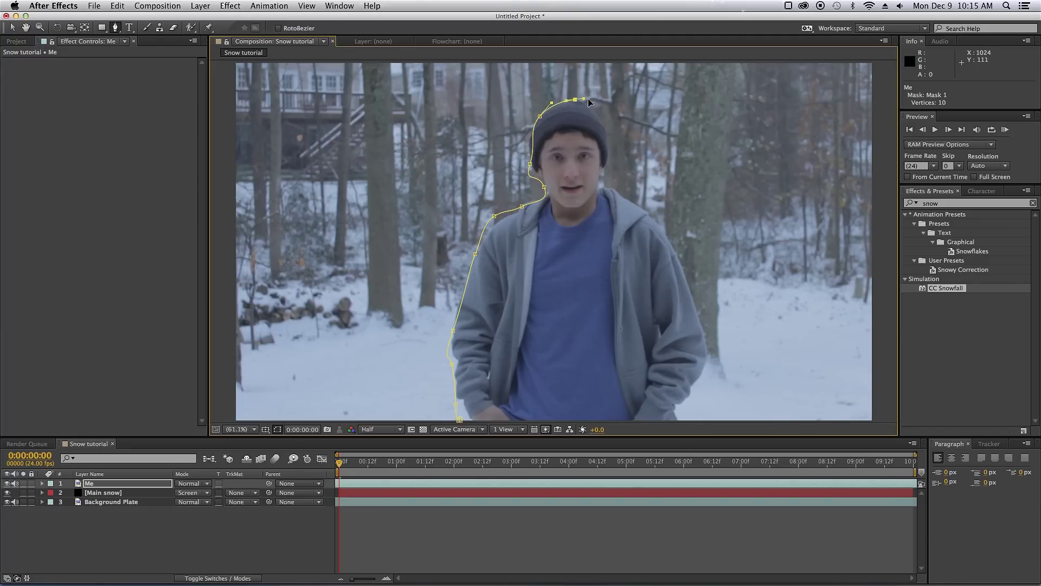
Step: Continue the mask down the image-right side of the man's hat, neck, shoulder and arm to the lower frame edge
{"action": "left_click", "coordinate": [597, 105]}
{"action": "left_click", "coordinate": [605, 133]}
{"action": "left_click", "coordinate": [601, 172]}
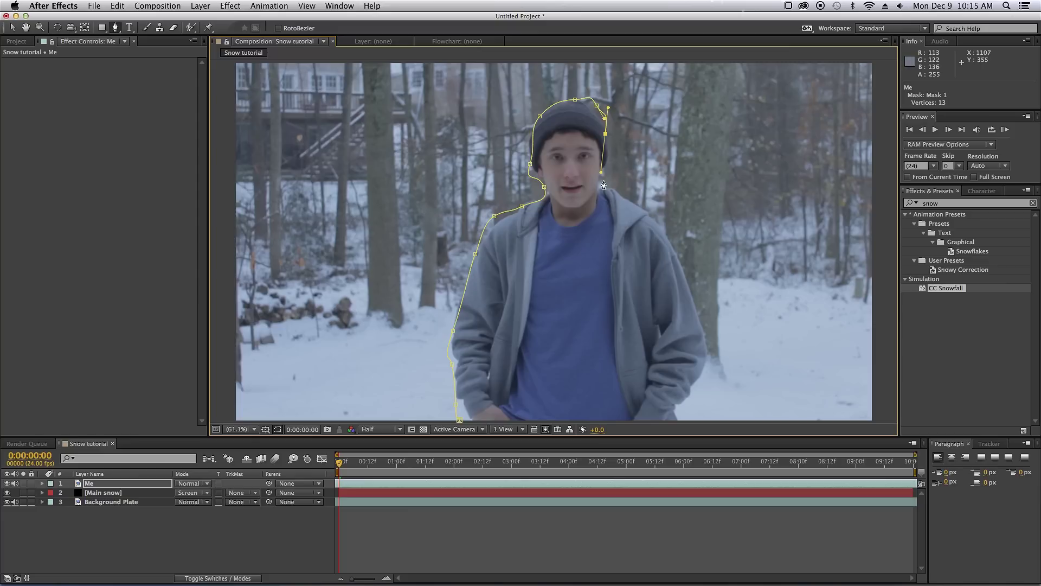
{"action": "left_click", "coordinate": [603, 186]}
{"action": "left_click_drag", "start_coordinate": [623, 190], "coordinate": [638, 198]}
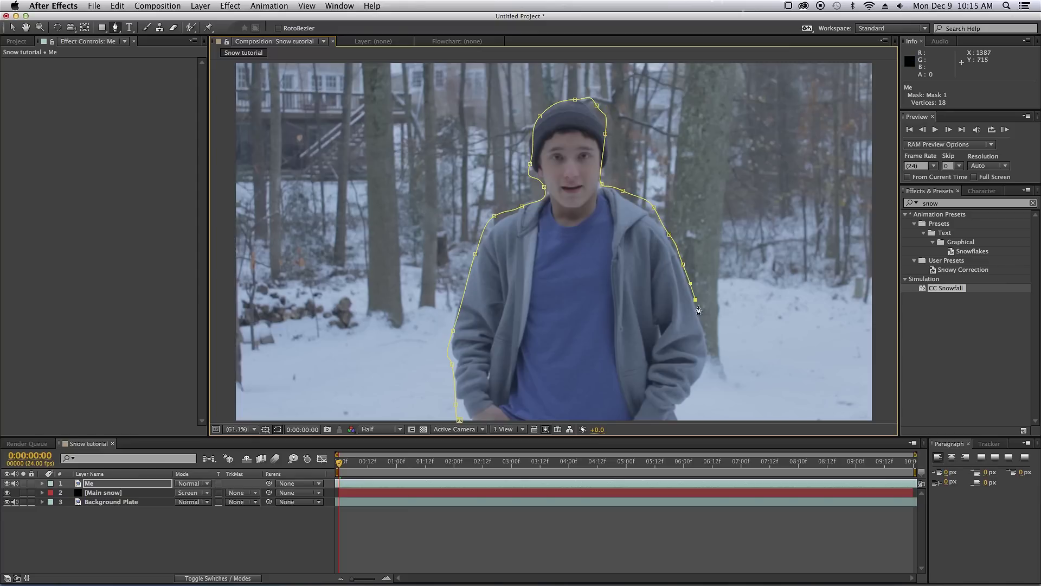
{"action": "left_click_drag", "start_coordinate": [704, 328], "coordinate": [707, 341]}
{"action": "left_click", "coordinate": [696, 420]}
Step: Close the man's mask by routing its path below the frame and back to the starting point
{"action": "key", "text": "comma"}
{"action": "key", "text": "comma"}
{"action": "key", "text": "comma"}
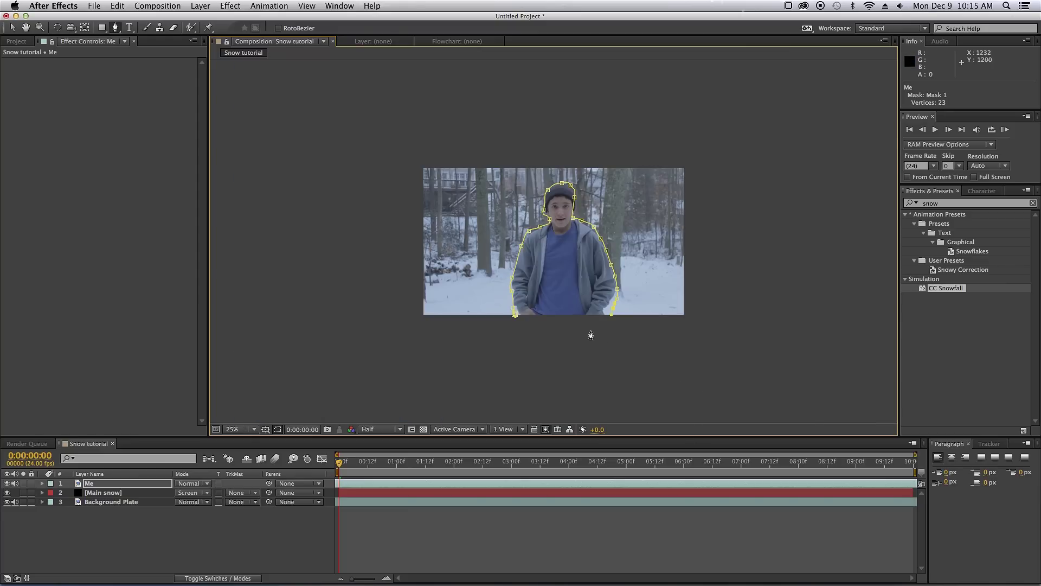
{"action": "left_click", "coordinate": [607, 359]}
{"action": "left_click", "coordinate": [515, 365]}
{"action": "left_click_drag", "start_coordinate": [489, 347], "coordinate": [494, 335]}
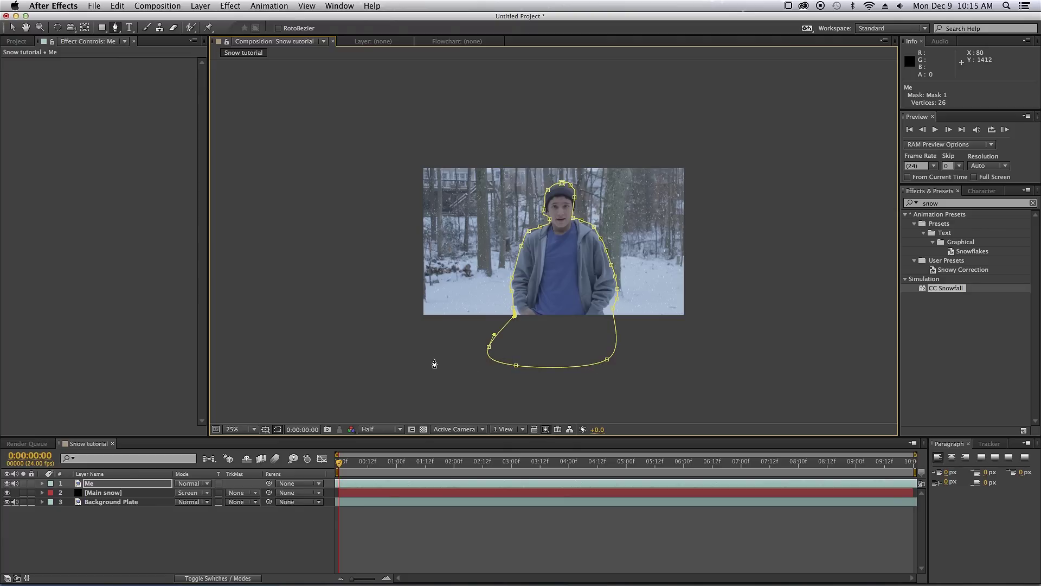
{"action": "key", "text": "period"}
{"action": "key", "text": "period"}
{"action": "key", "text": "period"}
{"action": "key", "text": "period"}
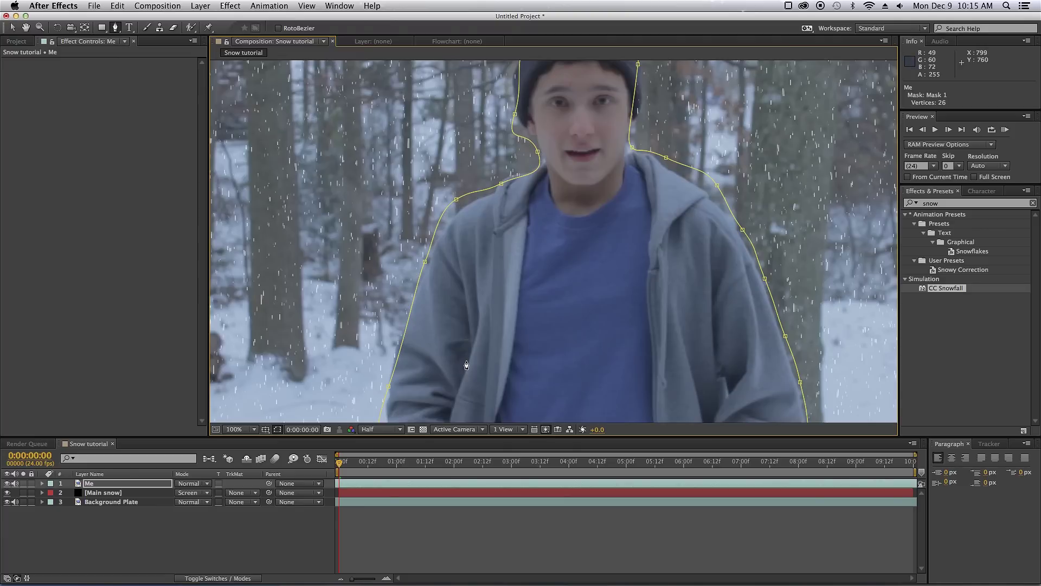
Step: Set the feather of the Me layer's mask to 40 pixels
{"action": "key", "text": "comma"}
{"action": "key", "text": "comma"}
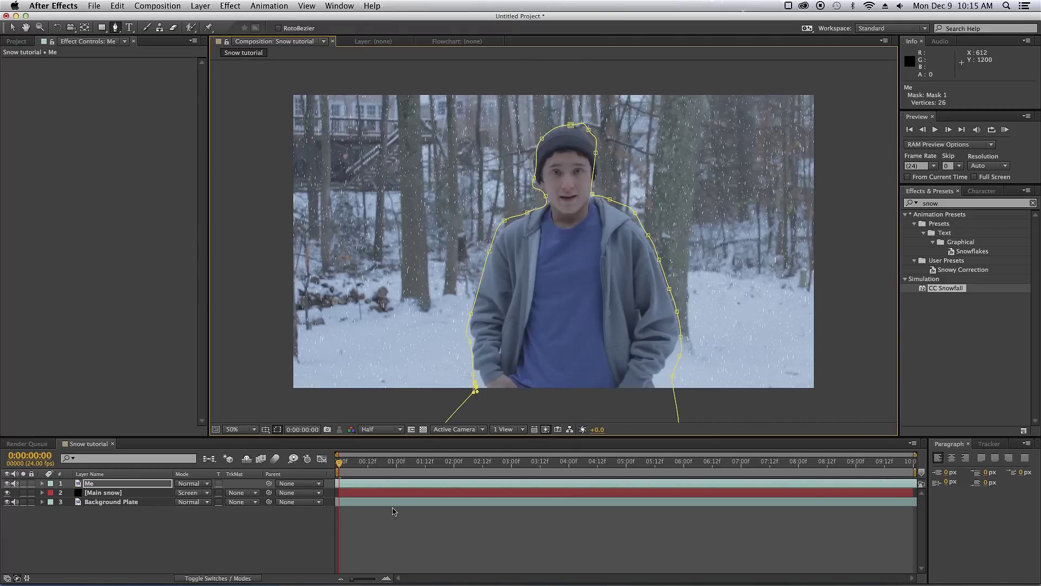
{"action": "left_click", "coordinate": [407, 537]}
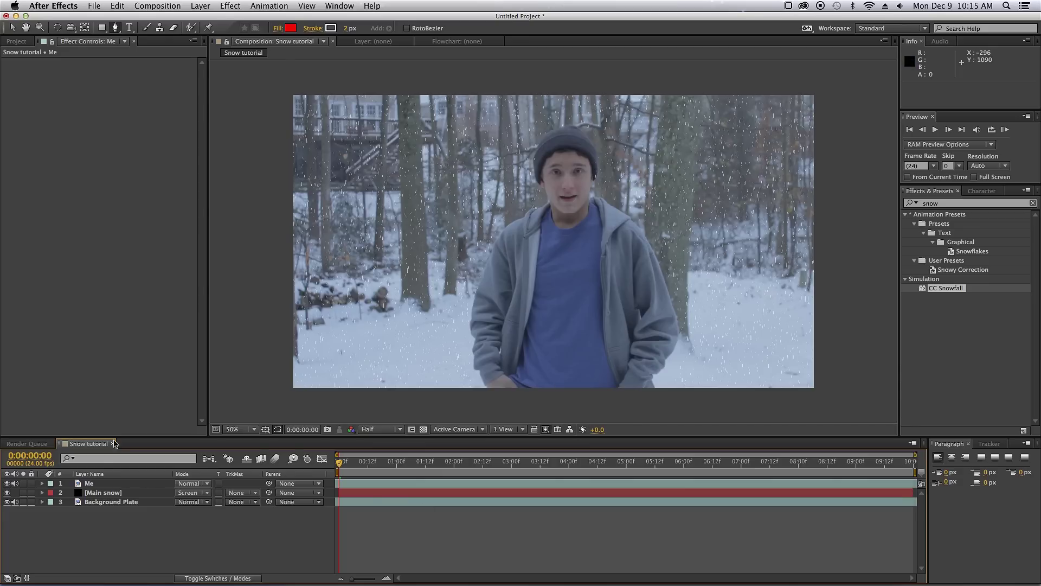
{"action": "left_click", "coordinate": [96, 483]}
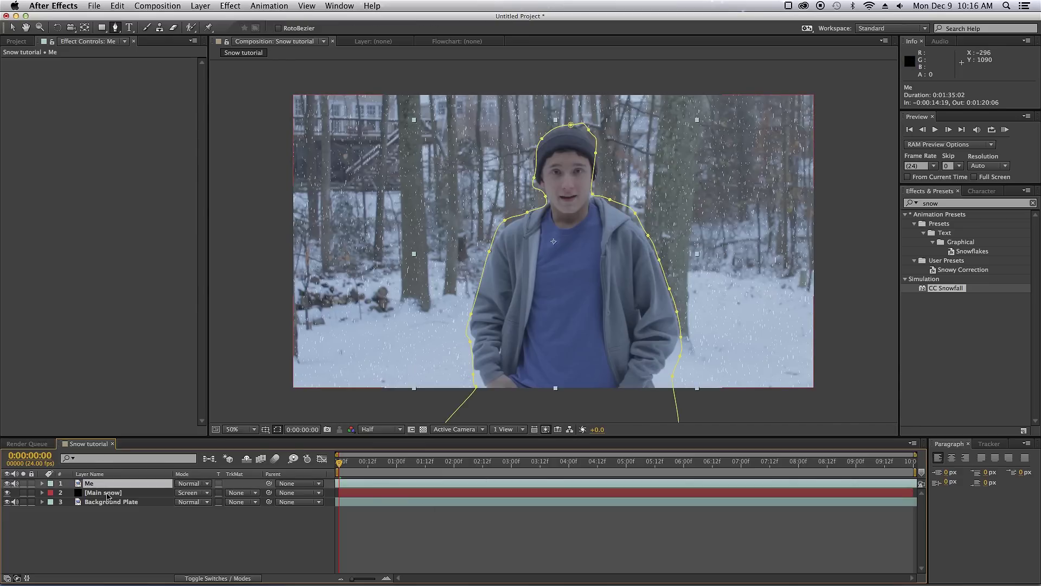
{"action": "key", "text": "f"}
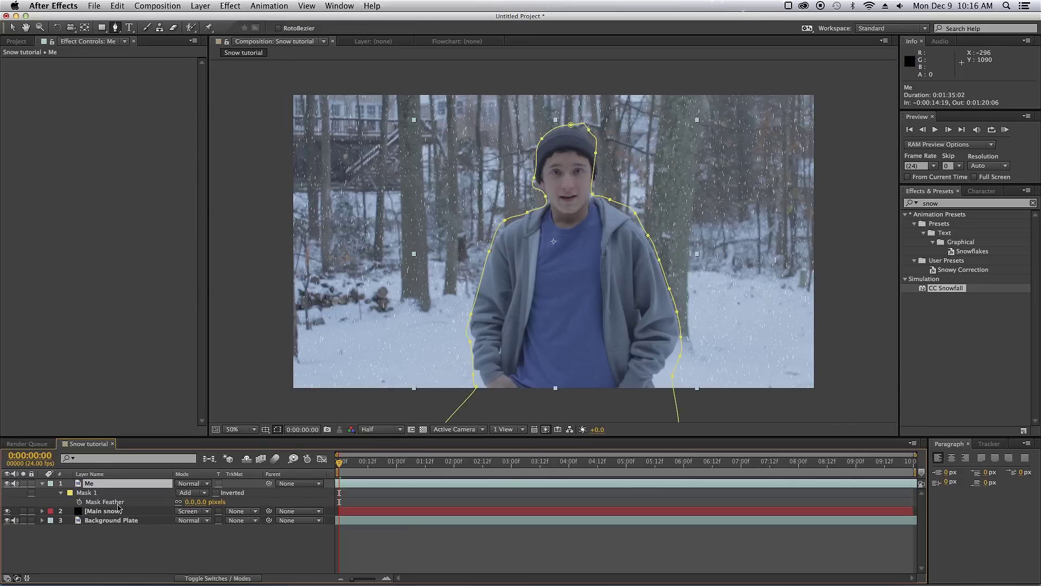
{"action": "left_click", "coordinate": [191, 502]}
{"action": "type", "text": "40"}
{"action": "key", "text": "Return"}
{"action": "left_click", "coordinate": [490, 561]}
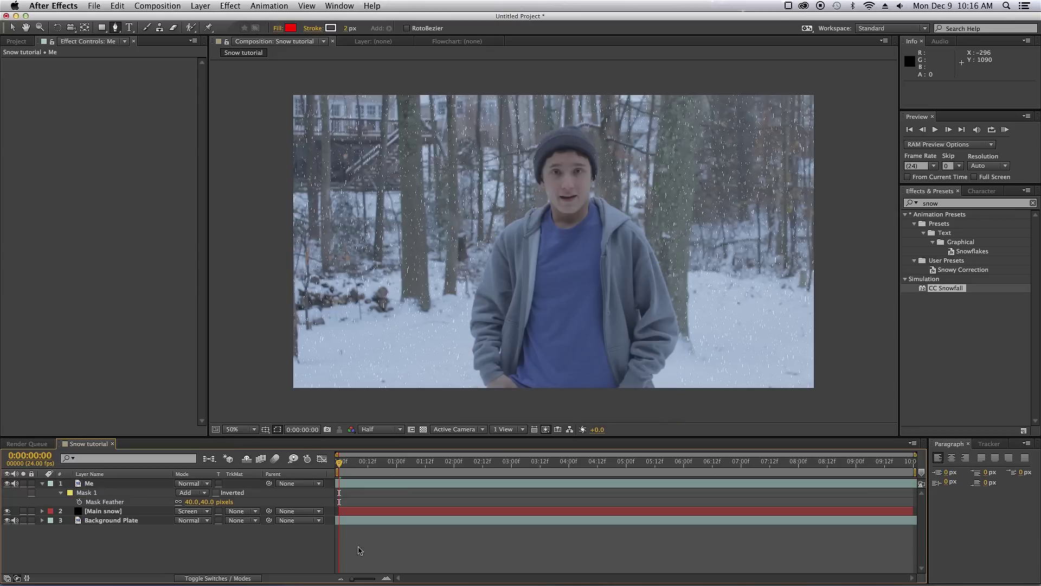
Step: Solo the Me layer and compare its mask edge with a feather of 0 and of 40 pixels
{"action": "left_click", "coordinate": [24, 483]}
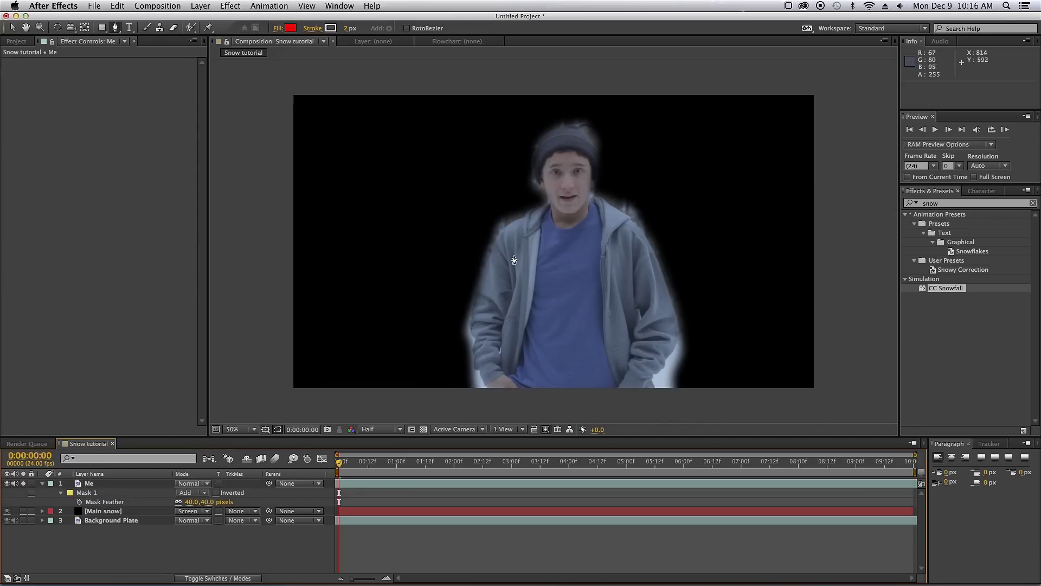
{"action": "key", "text": "v"}
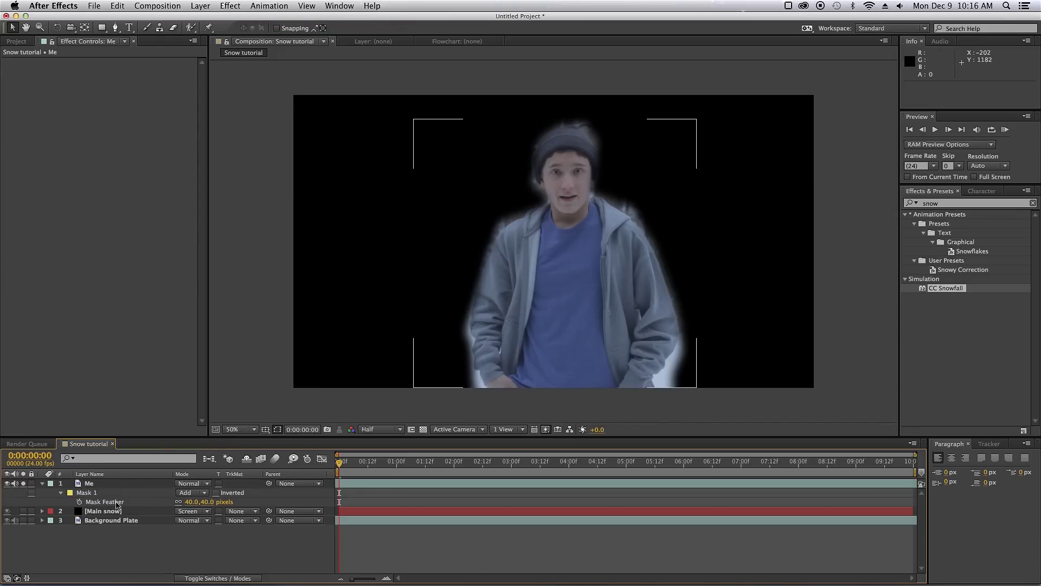
{"action": "left_click", "coordinate": [191, 502]}
{"action": "type", "text": "0"}
{"action": "key", "text": "Return"}
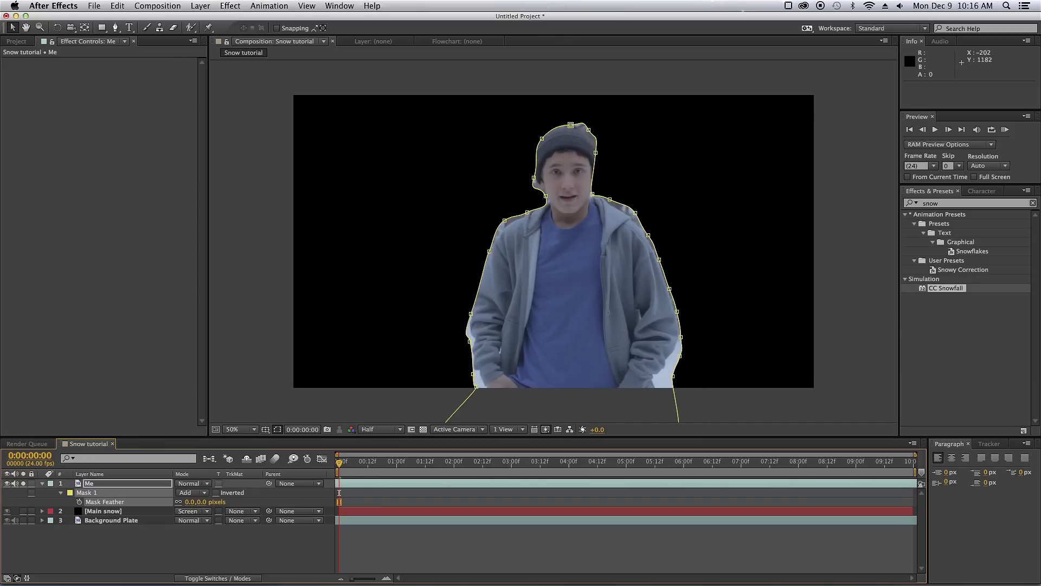
{"action": "left_click", "coordinate": [186, 501]}
{"action": "type", "text": "40"}
{"action": "key", "text": "Return"}
{"action": "left_click", "coordinate": [440, 535]}
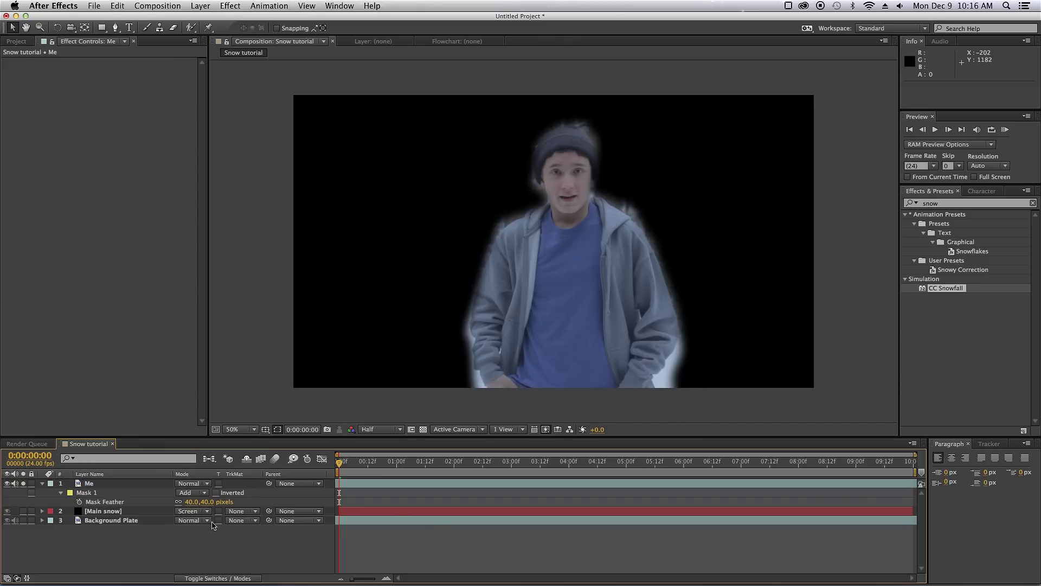
Step: Raise the mask feather to 50 pixels and scrub through the footage to check the man against the mask, ending at the first frame
{"action": "left_click", "coordinate": [189, 502]}
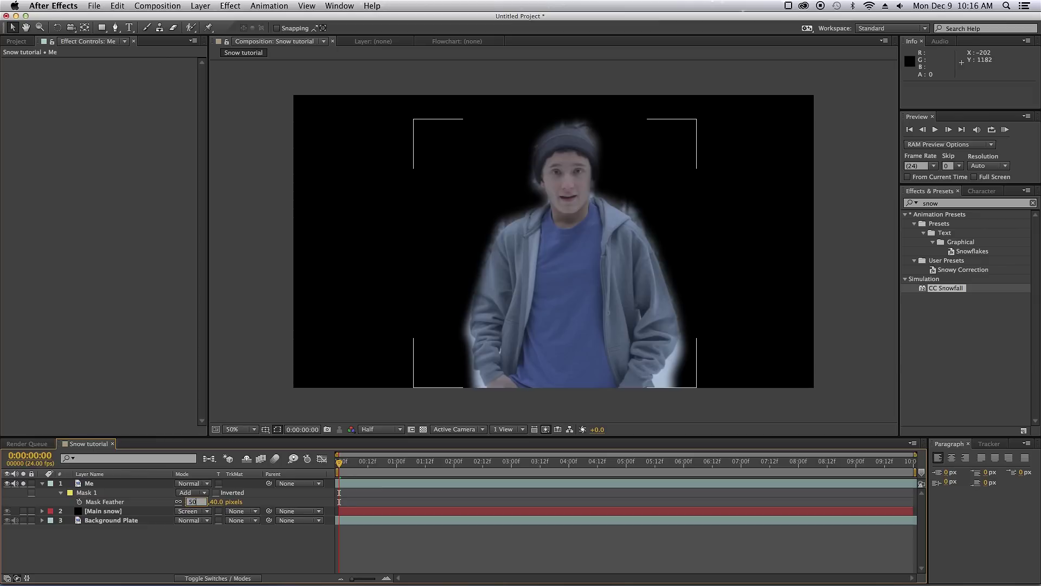
{"action": "key", "text": "Return"}
{"action": "left_click", "coordinate": [425, 559]}
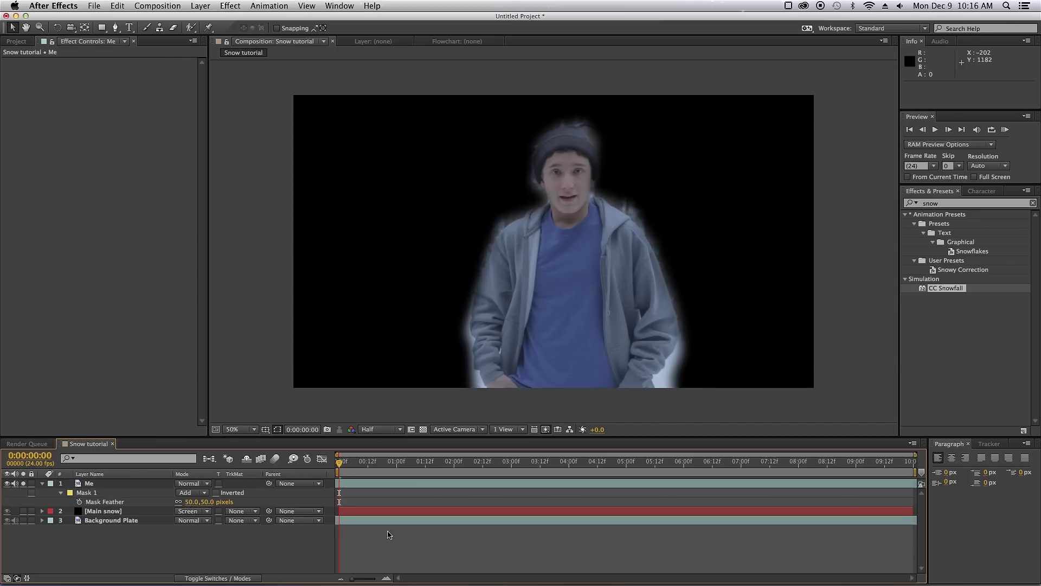
{"action": "left_click_drag", "start_coordinate": [393, 464], "coordinate": [501, 461]}
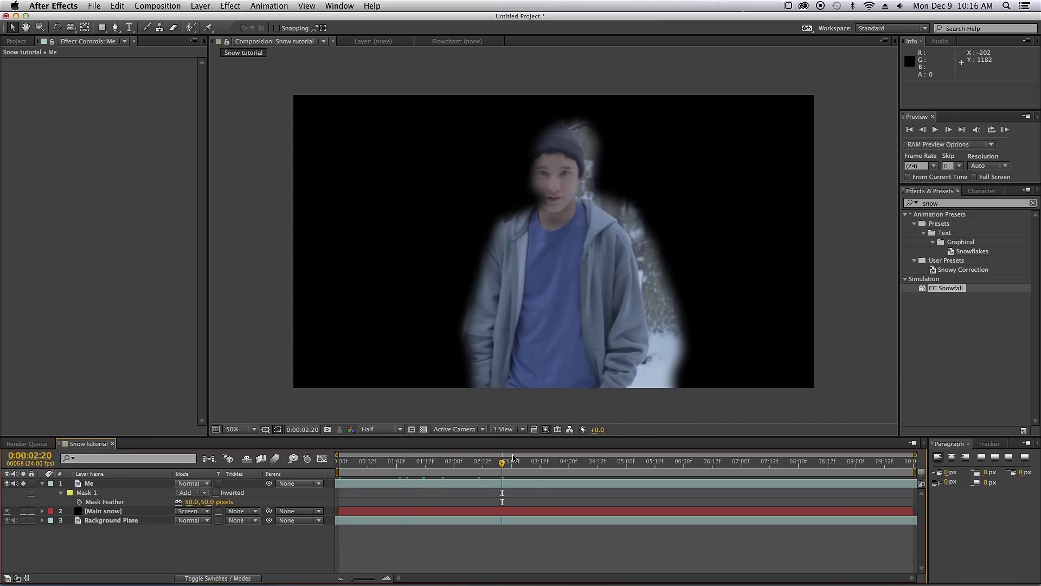
{"action": "left_click", "coordinate": [559, 462]}
{"action": "key", "text": "Home"}
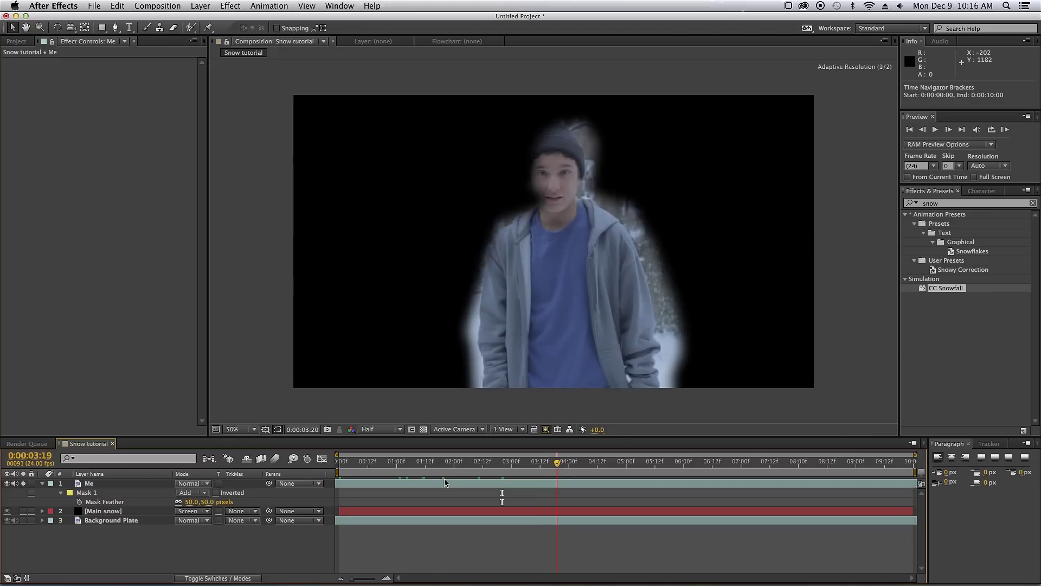
Step: Show all mask properties of the Me layer, try a mask expansion of 10 pixels and settle on 15 pixels
{"action": "left_click", "coordinate": [93, 483]}
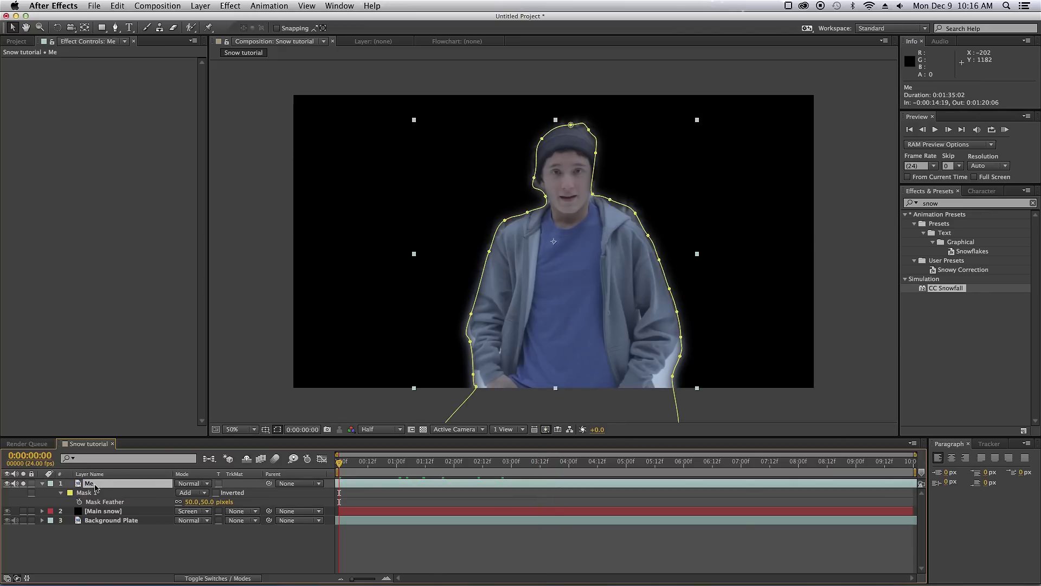
{"action": "key", "text": "m"}
{"action": "key", "text": "m"}
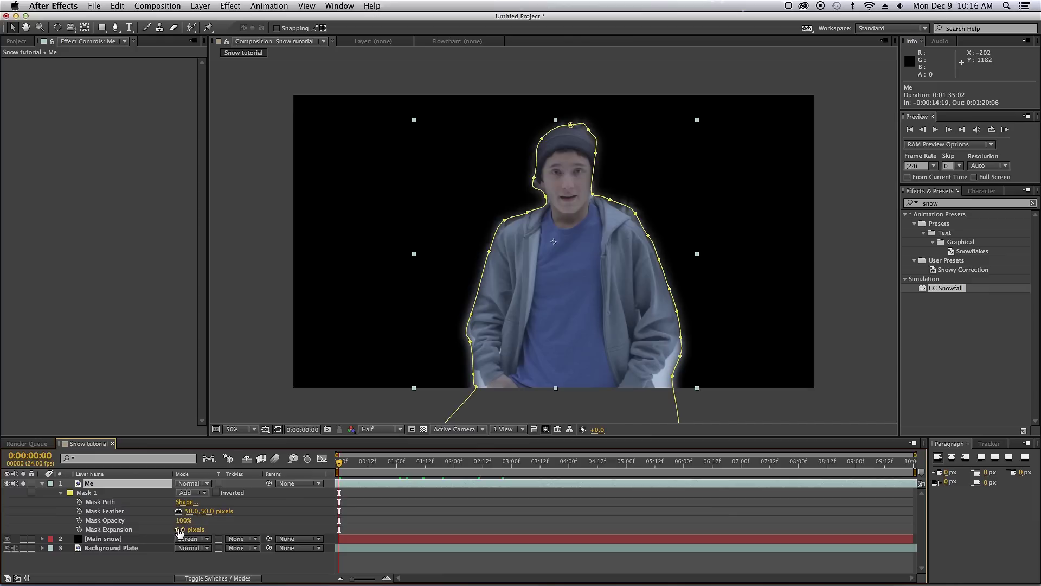
{"action": "left_click", "coordinate": [180, 530]}
{"action": "type", "text": "10"}
{"action": "key", "text": "Return"}
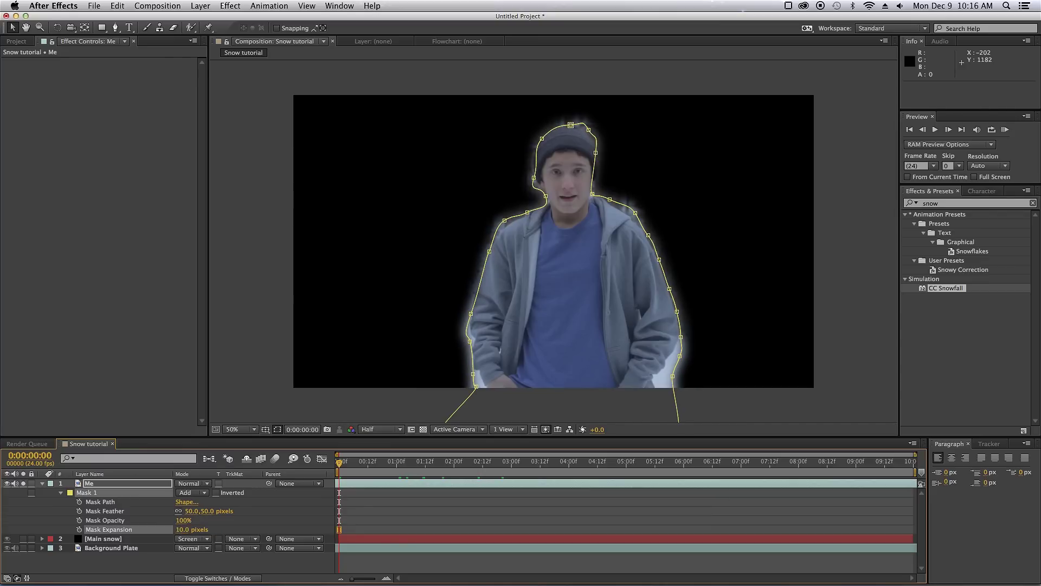
{"action": "left_click", "coordinate": [184, 529]}
{"action": "type", "text": "15"}
{"action": "key", "text": "Return"}
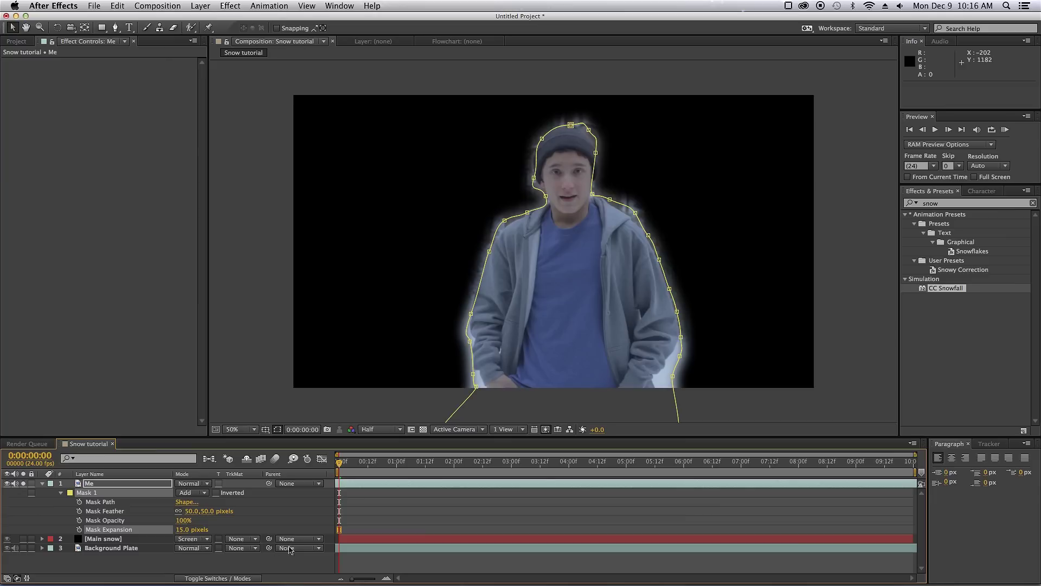
{"action": "left_click", "coordinate": [378, 526]}
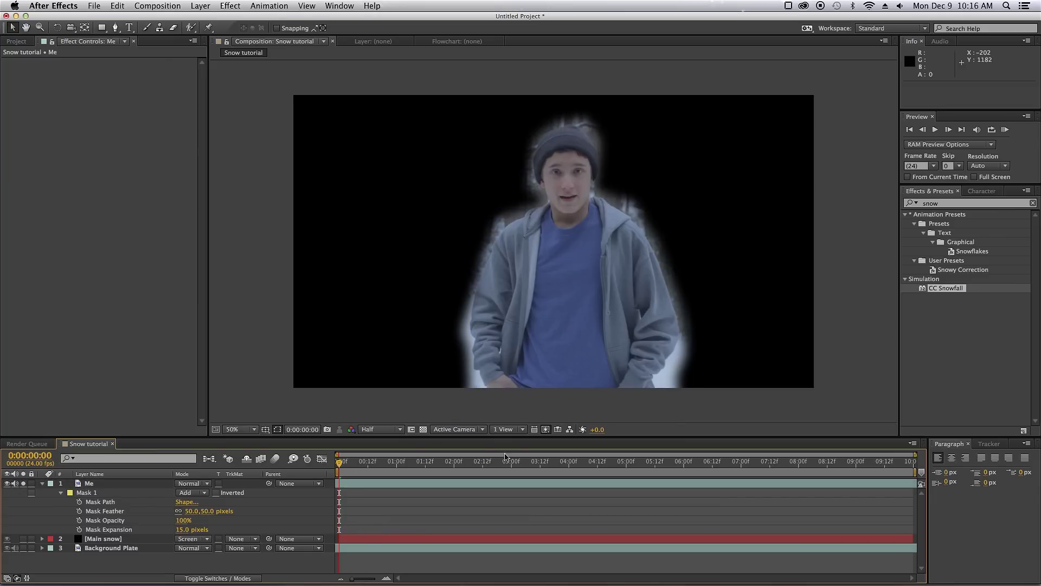
Step: Check the expanded mask against the man at several times, return to the first frame and turn off solo for the Me layer
{"action": "left_click", "coordinate": [526, 462]}
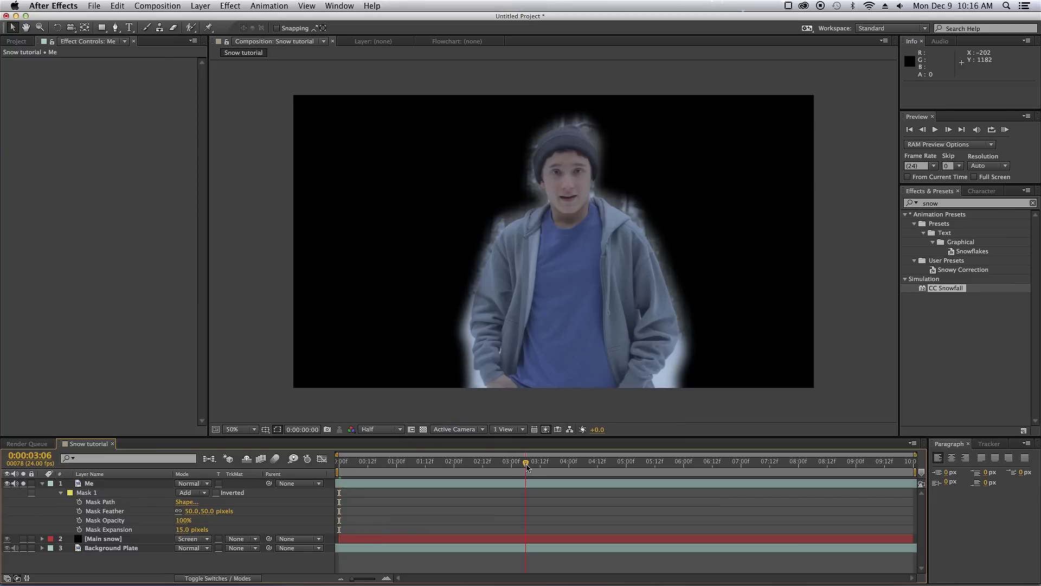
{"action": "left_click", "coordinate": [567, 462]}
{"action": "left_click", "coordinate": [638, 462]}
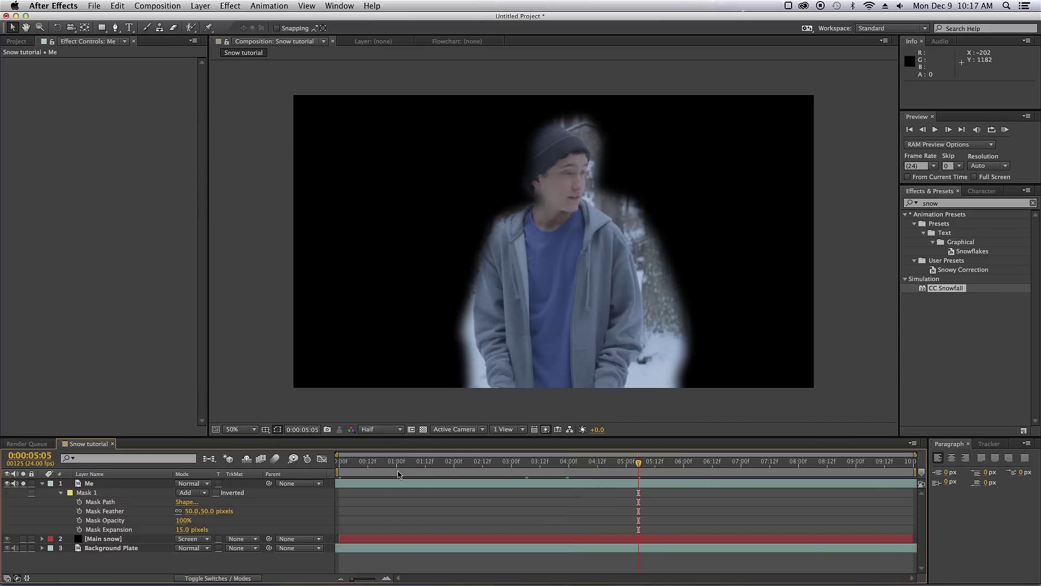
{"action": "key", "text": "Home"}
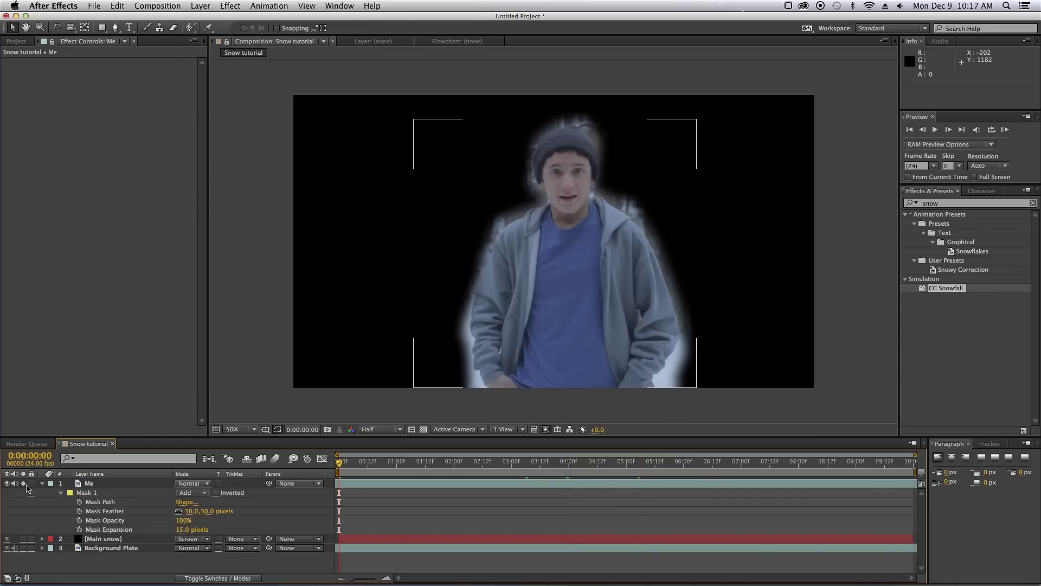
{"action": "left_click", "coordinate": [23, 483]}
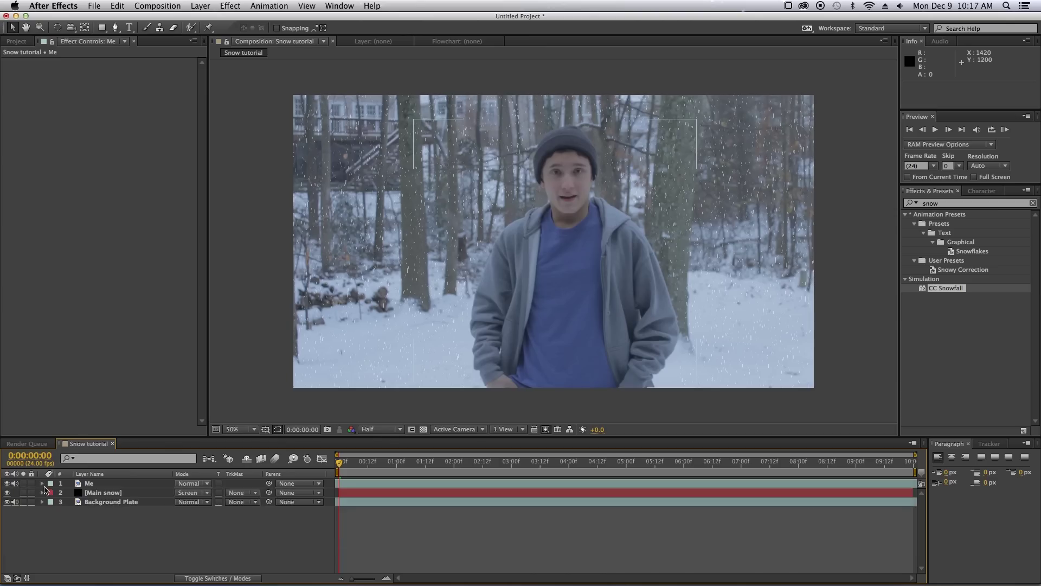
Step: Duplicate the Main snow layer, rename the copy "Foreground Snow" and place it above the Me layer
{"action": "left_click", "coordinate": [106, 495]}
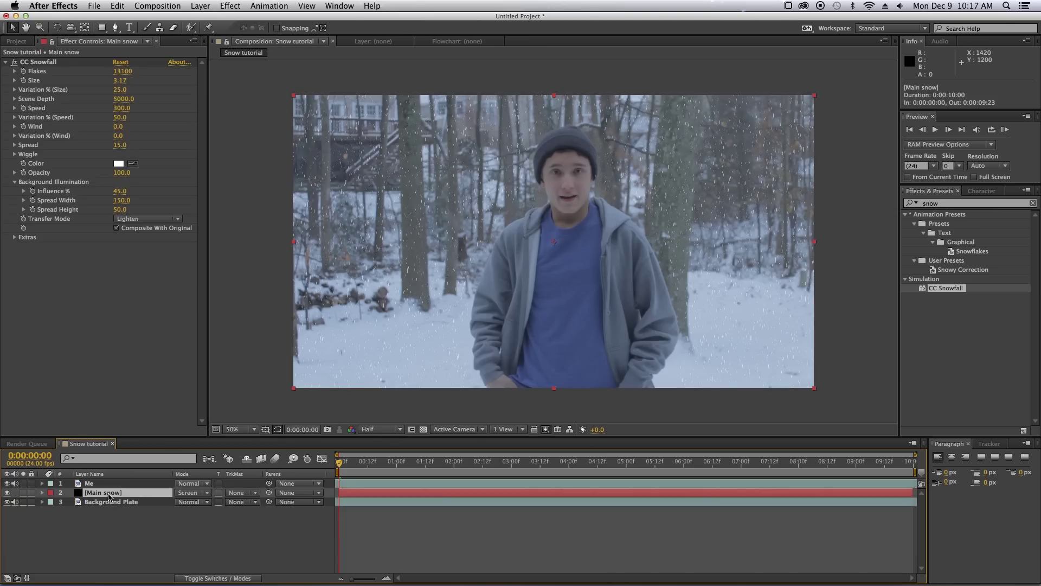
{"action": "key", "text": "super+d"}
{"action": "key", "text": "Return"}
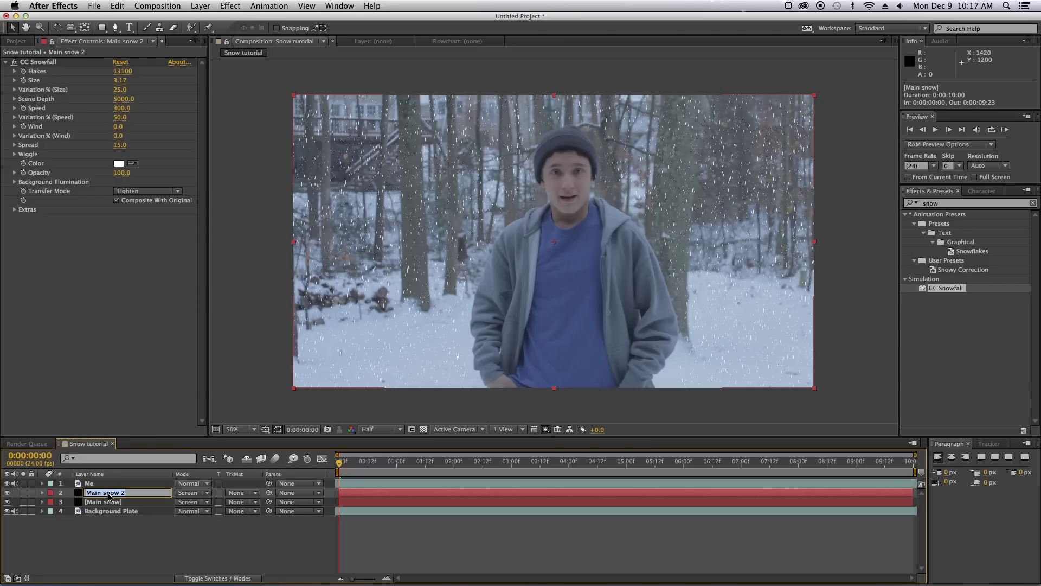
{"action": "type", "text": "Foreground Snow"}
{"action": "key", "text": "Return"}
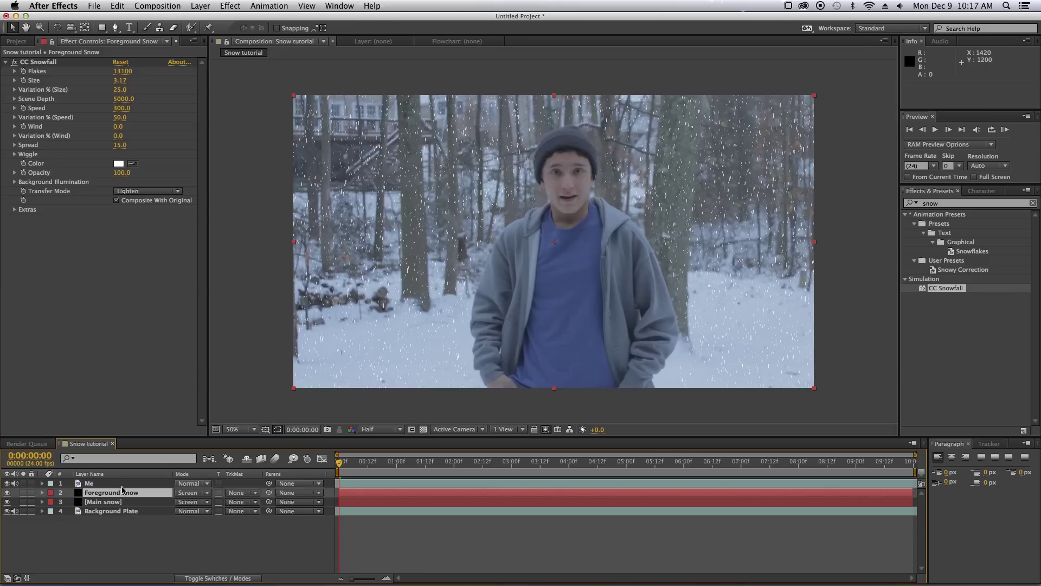
{"action": "left_click_drag", "start_coordinate": [123, 490], "coordinate": [117, 482]}
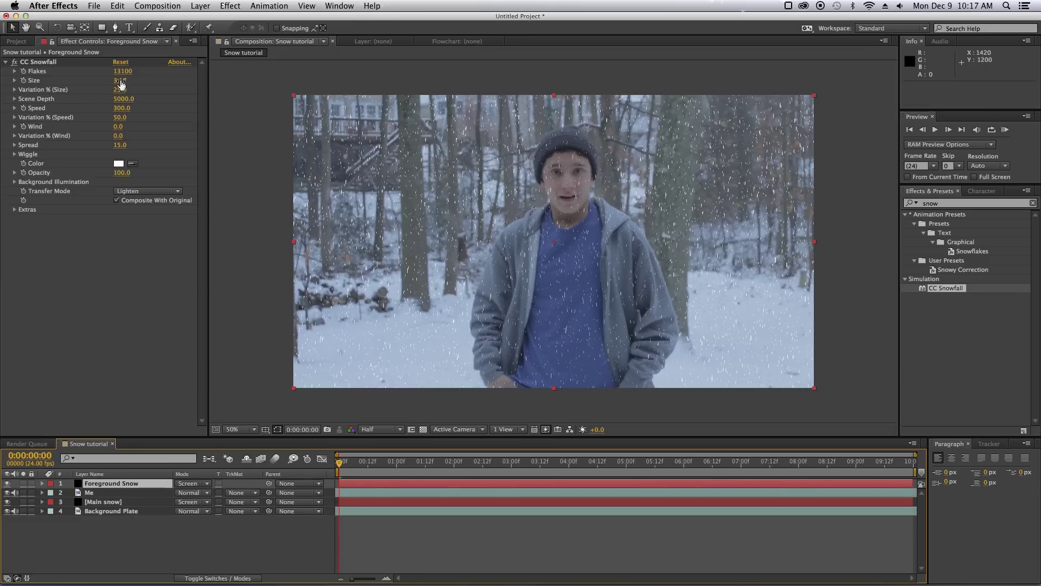
Step: Enlarge the flakes of the Foreground Snow layer's CC Snowfall effect to a Size of 11
{"action": "left_click_drag", "start_coordinate": [120, 83], "coordinate": [277, 92]}
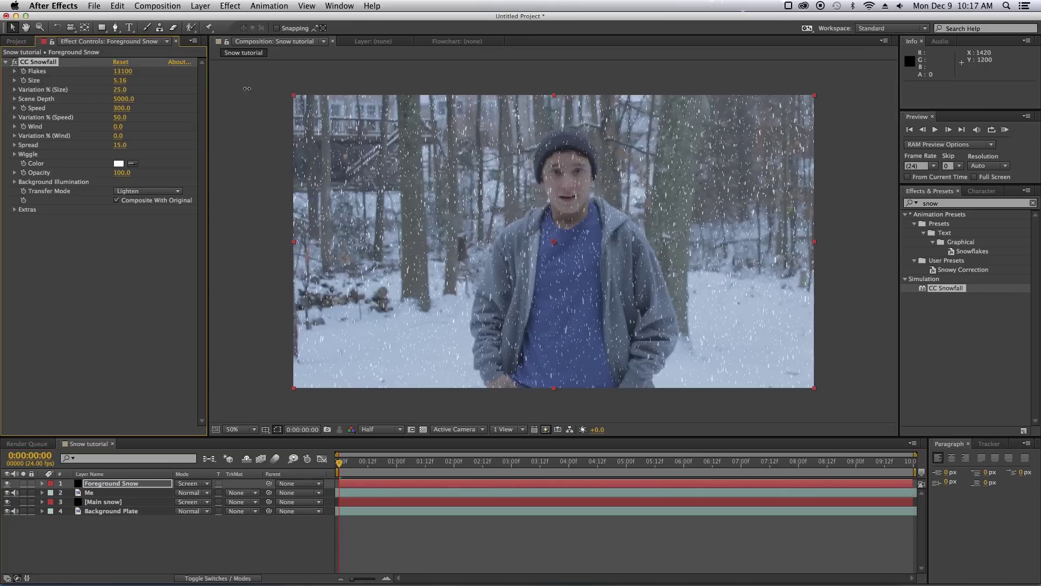
{"action": "left_click_drag", "start_coordinate": [120, 79], "coordinate": [260, 80]}
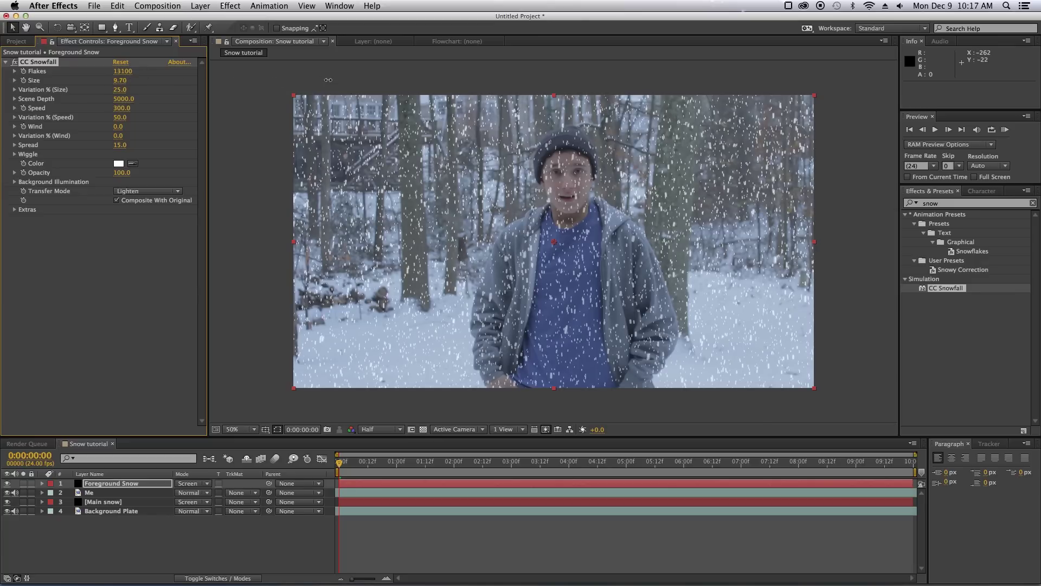
{"action": "left_click_drag", "start_coordinate": [328, 79], "coordinate": [369, 80]}
{"action": "left_click", "coordinate": [126, 80]}
{"action": "type", "text": "11"}
{"action": "key", "text": "Return"}
Step: Lower Flakes to 5000, reduce it further to 1100 while Foreground Snow is soloed, and preview the full composite
{"action": "left_click", "coordinate": [125, 71]}
{"action": "type", "text": "5000"}
{"action": "key", "text": "Return"}
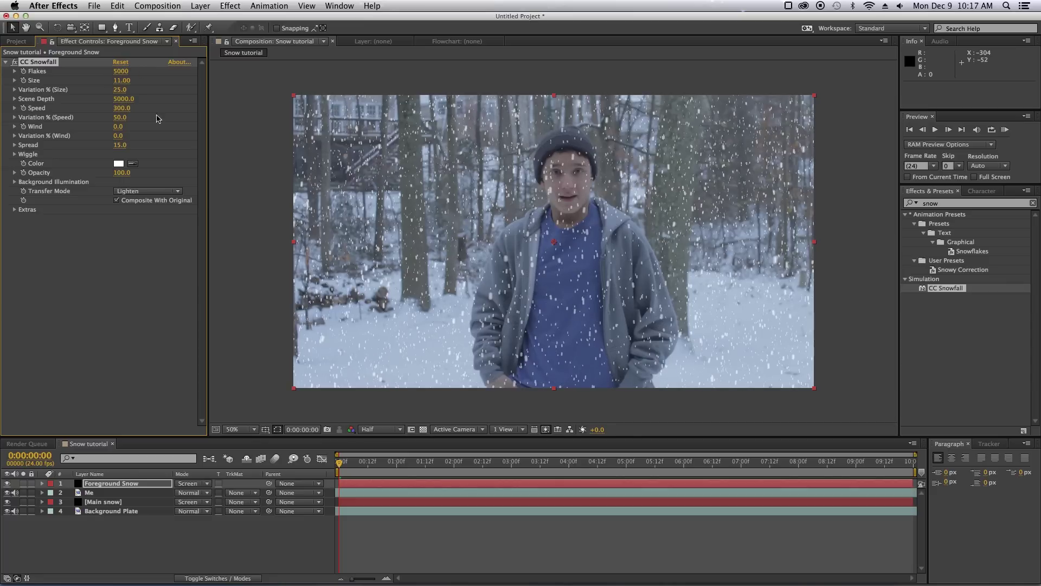
{"action": "left_click", "coordinate": [23, 484]}
{"action": "left_click_drag", "start_coordinate": [120, 71], "coordinate": [104, 71]}
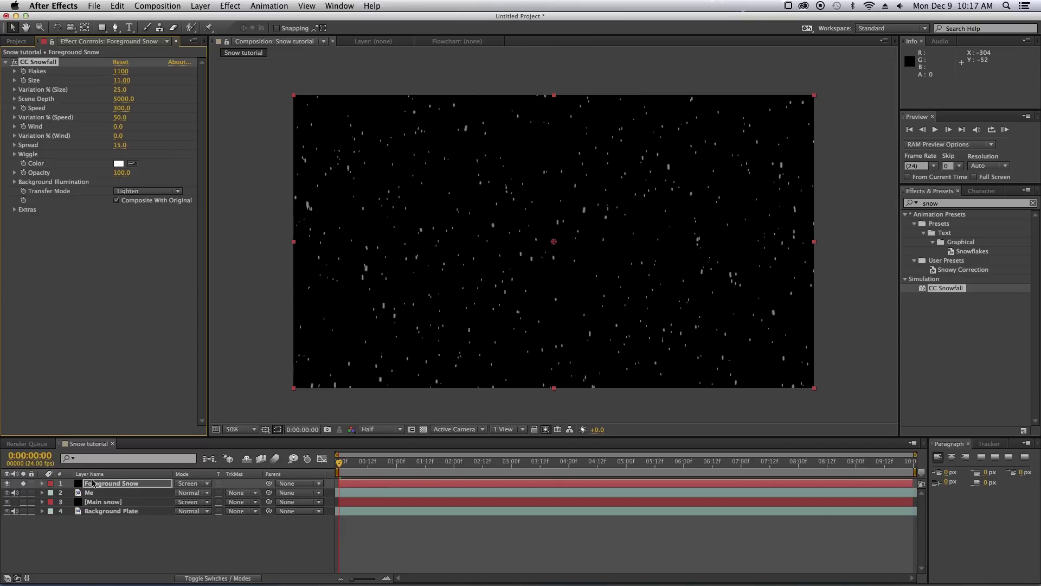
{"action": "left_click", "coordinate": [23, 483]}
{"action": "key", "text": "space"}
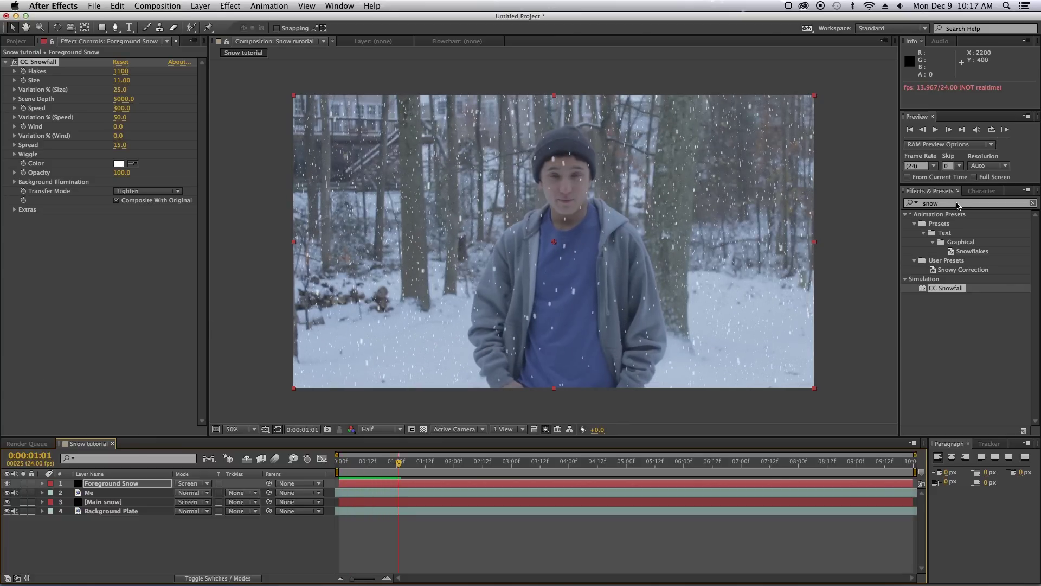
Step: Find the Fast Blur effect, apply it to the Foreground Snow layer and set its Blurriness to 6
{"action": "key", "text": "super+5"}
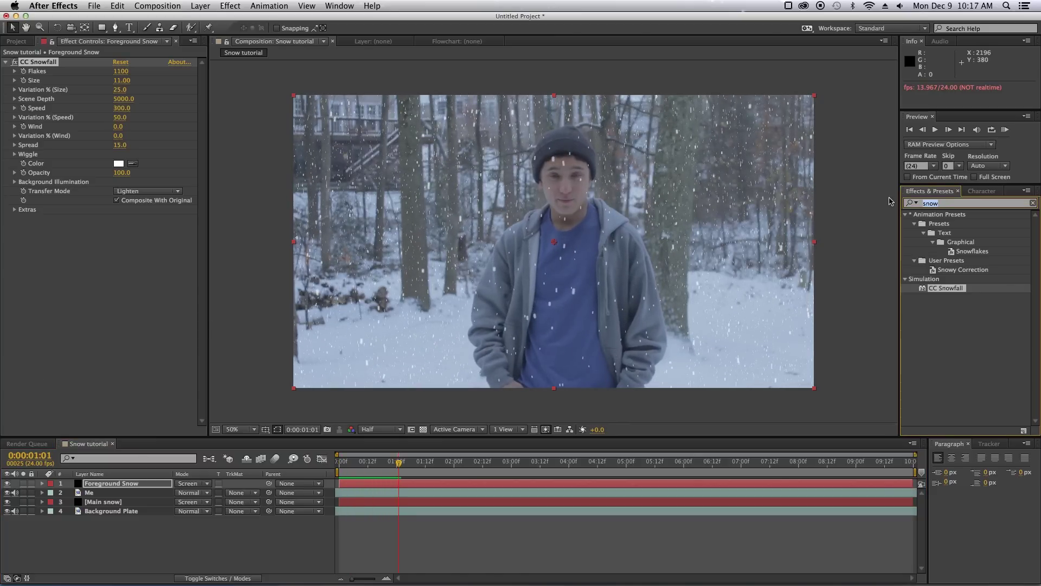
{"action": "type", "text": "fast"}
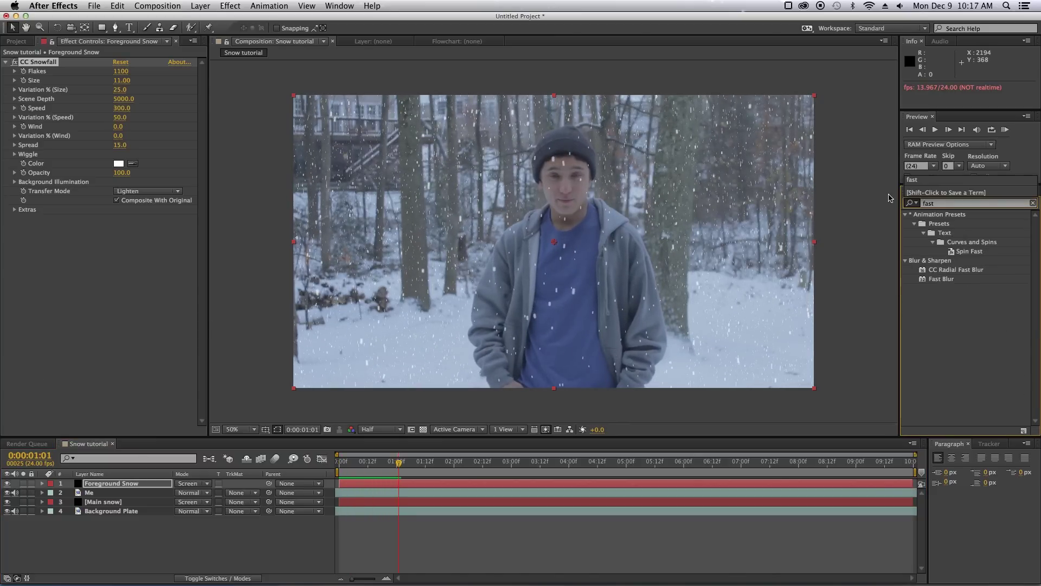
{"action": "left_click_drag", "start_coordinate": [941, 279], "coordinate": [750, 340]}
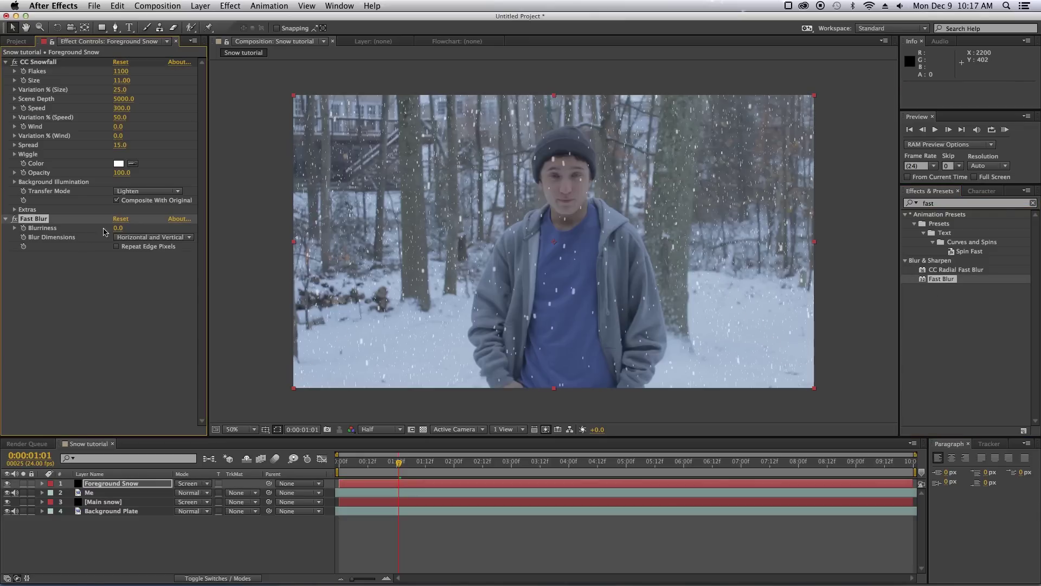
{"action": "left_click", "coordinate": [118, 228]}
{"action": "type", "text": "6"}
{"action": "key", "text": "Return"}
{"action": "left_click", "coordinate": [117, 282]}
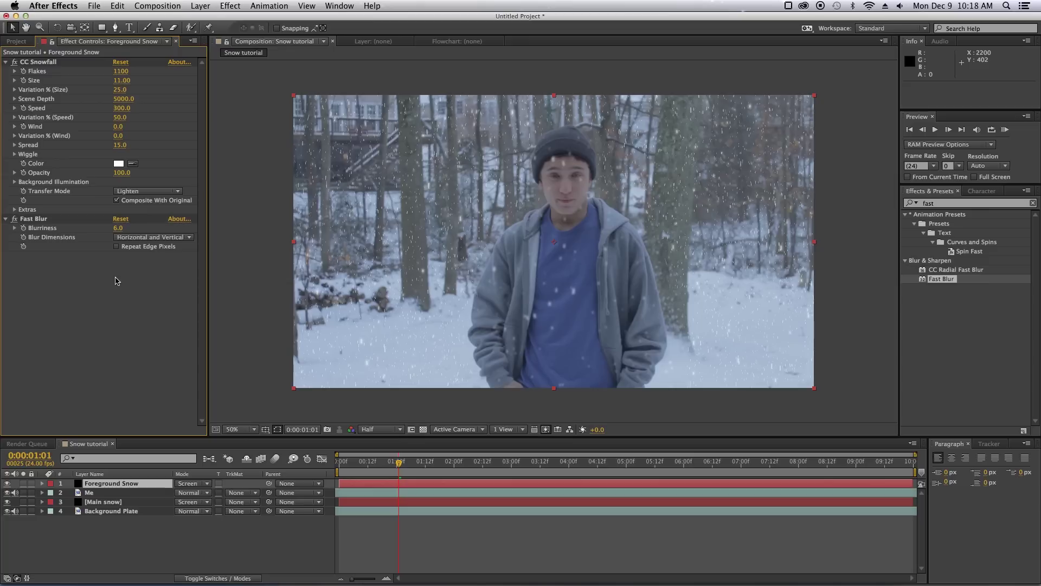
Step: Enable Repeat Edge Pixels on the Foreground Snow layer's Fast Blur and check the layer soloed
{"action": "left_click", "coordinate": [116, 248]}
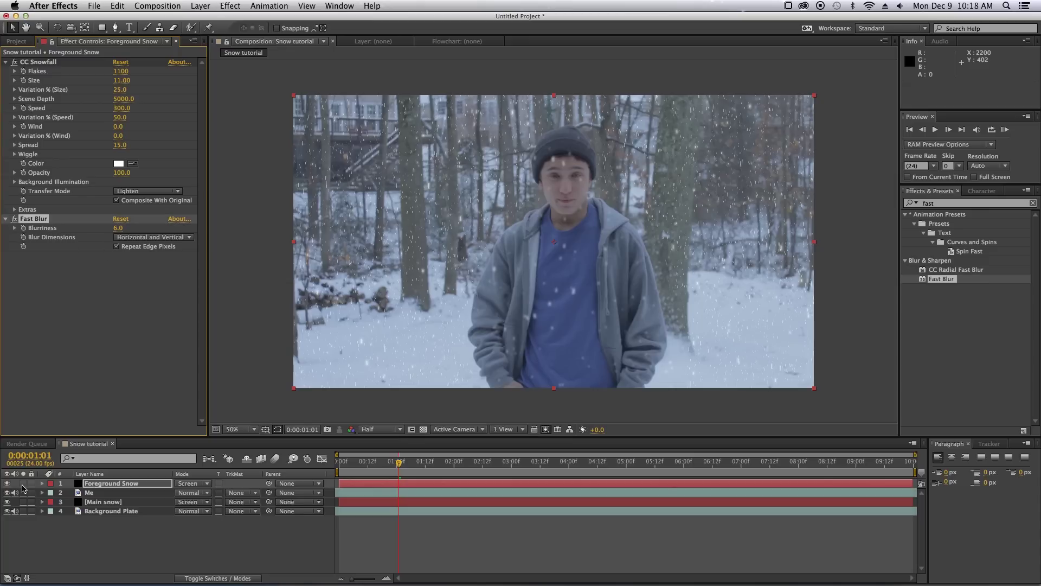
{"action": "left_click", "coordinate": [22, 483]}
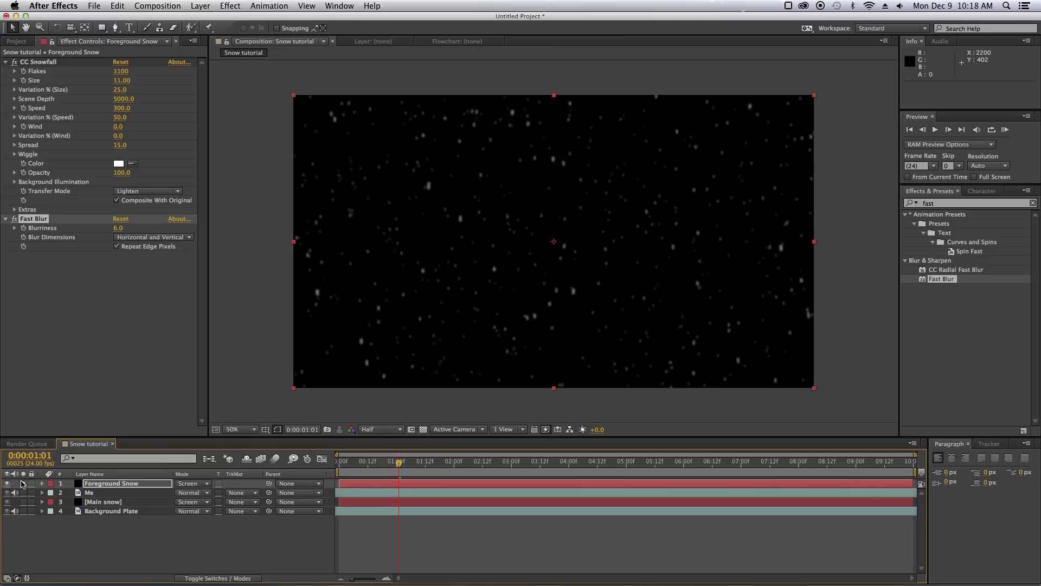
{"action": "left_click", "coordinate": [22, 483]}
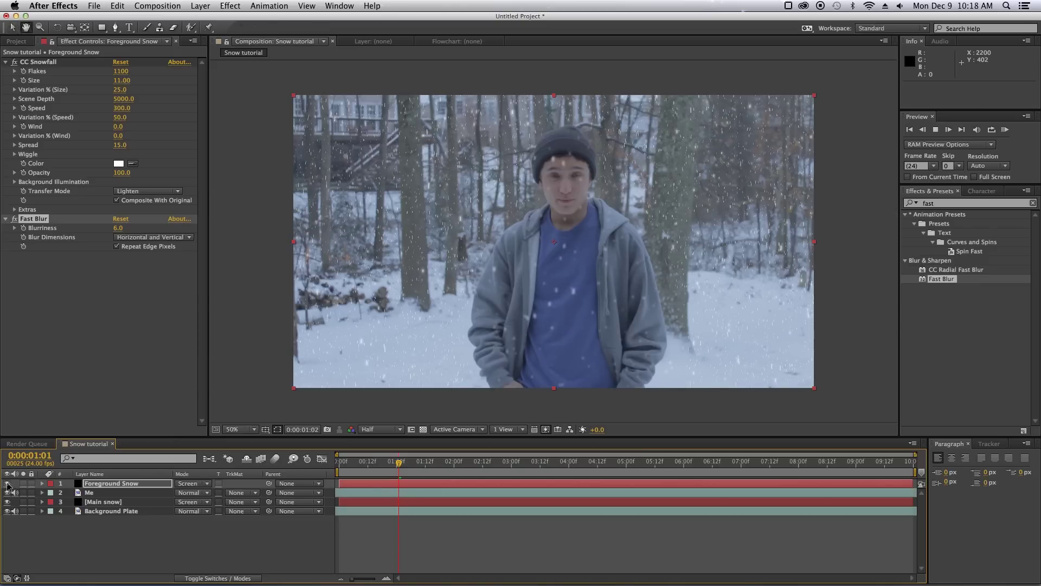
Step: Play the composite with the Foreground Snow layer hidden and shown to compare its contribution
{"action": "key", "text": "space"}
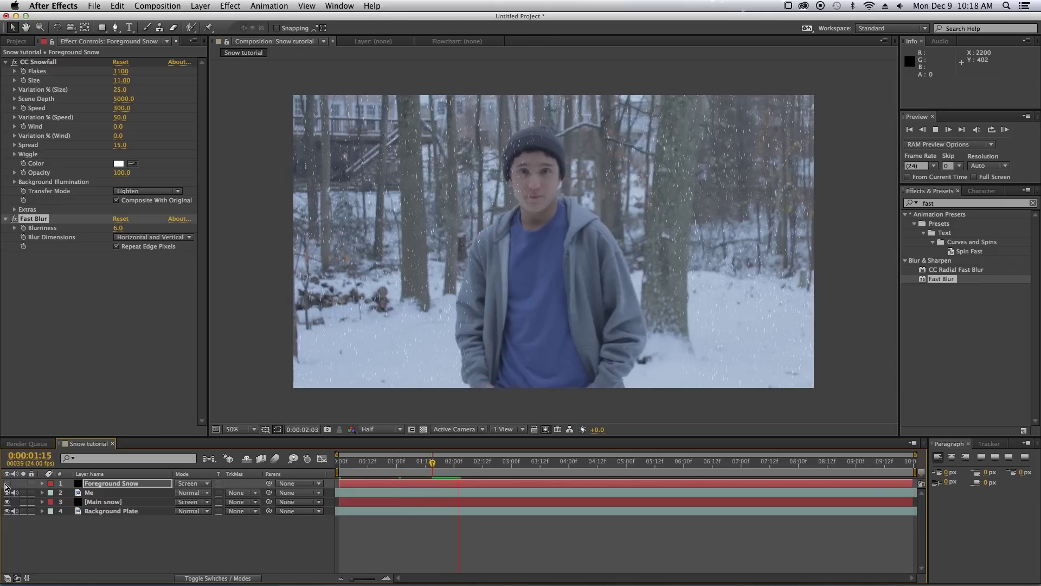
{"action": "left_click", "coordinate": [6, 483]}
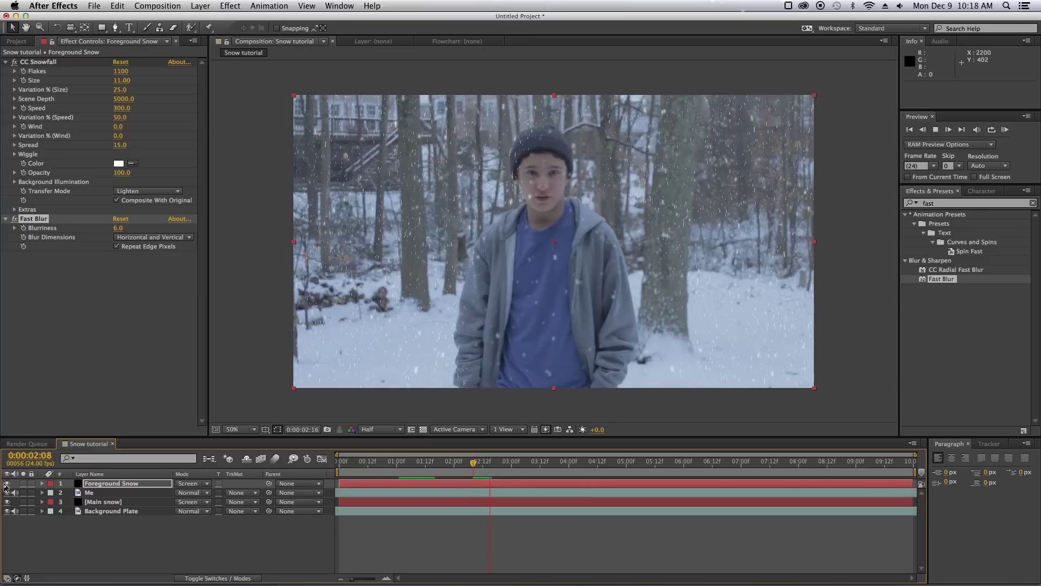
{"action": "key", "text": "space"}
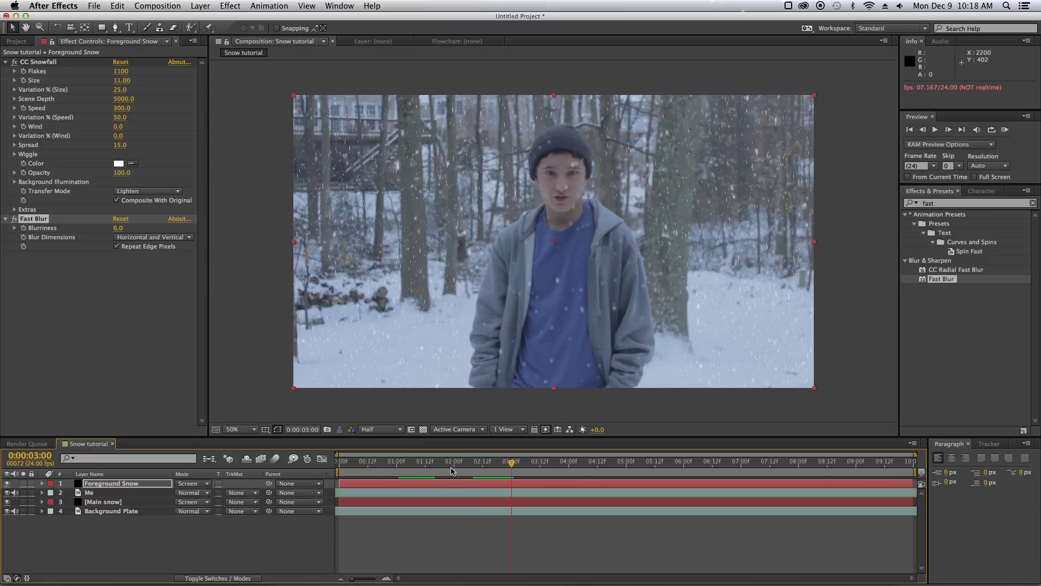
Step: Duplicate the Foreground Snow layer, place the copy directly below it and rename the copy "Mid foreground snow"
{"action": "left_click_drag", "start_coordinate": [453, 466], "coordinate": [179, 481]}
{"action": "left_click", "coordinate": [116, 484]}
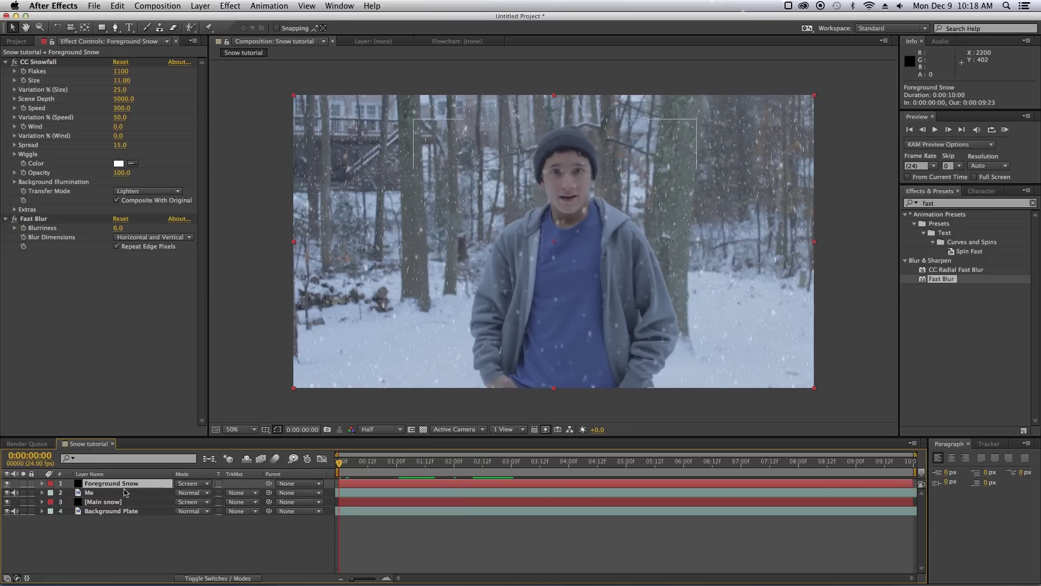
{"action": "key", "text": "super+d"}
{"action": "left_click_drag", "start_coordinate": [116, 484], "coordinate": [121, 498]}
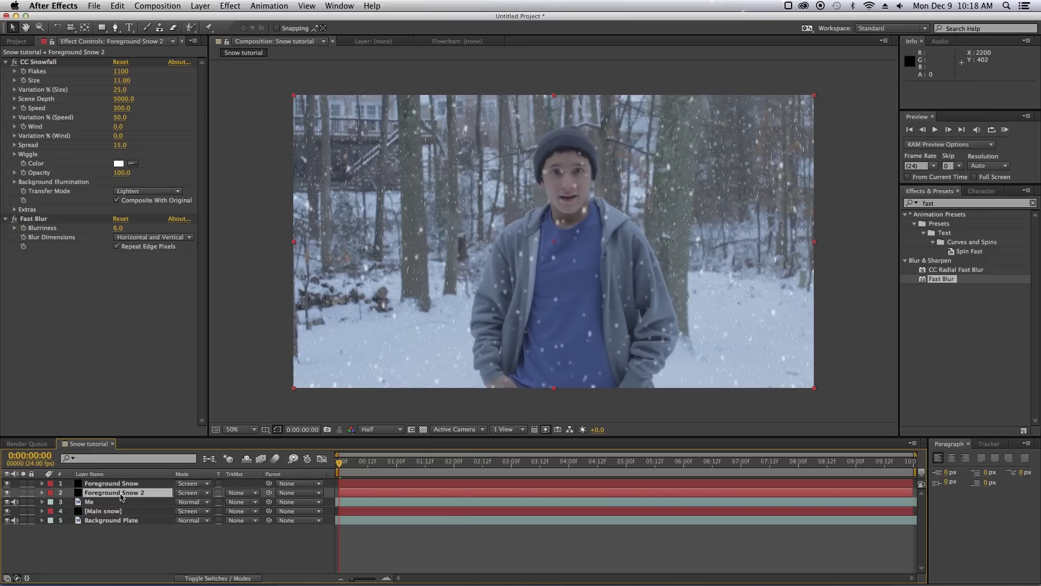
{"action": "key", "text": "Return"}
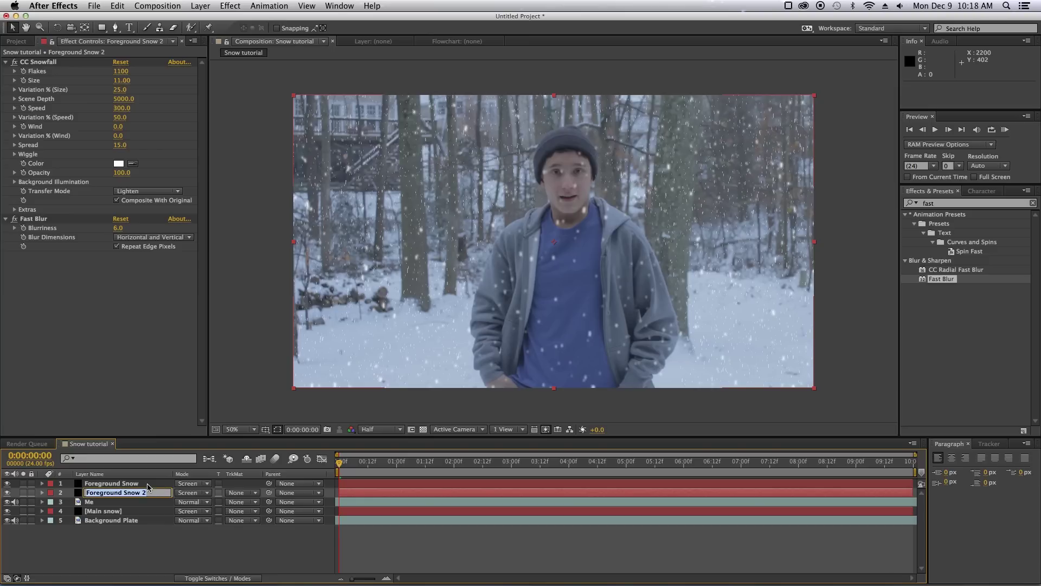
{"action": "type", "text": "Mid foreground snow"}
{"action": "key", "text": "Return"}
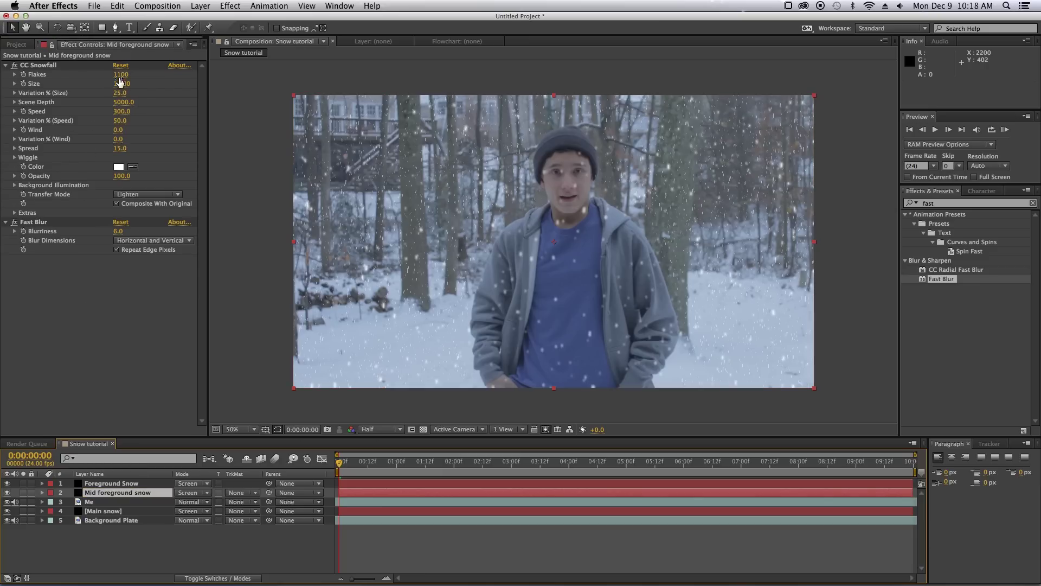
Step: Set Mid foreground snow's CC Snowfall Size to 8.58 and Flakes to 3900, and its Fast Blur Blurriness to 3
{"action": "left_click_drag", "start_coordinate": [123, 85], "coordinate": [41, 112]}
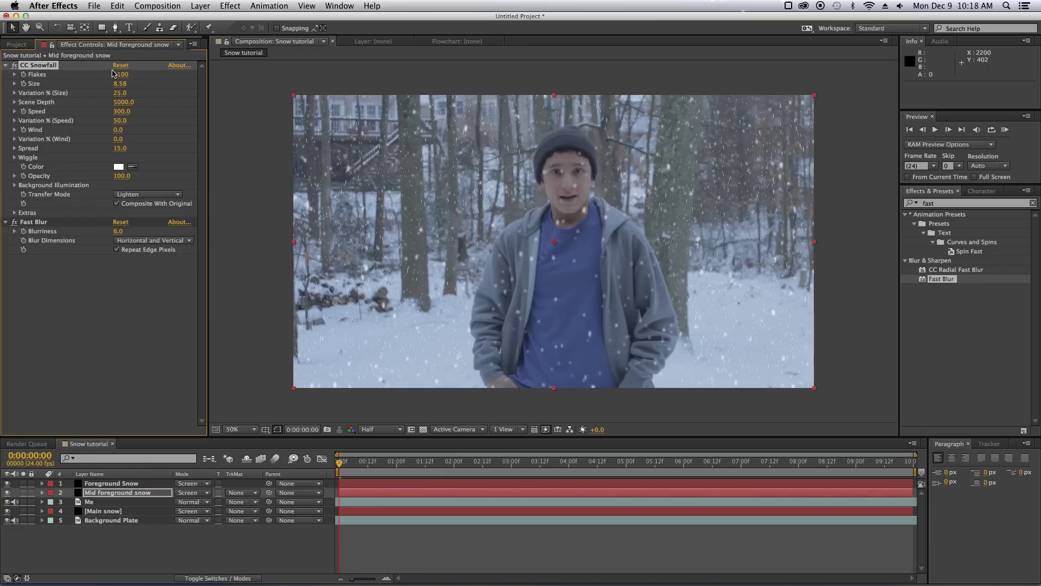
{"action": "mouse_move", "coordinate": [120, 74]}
{"action": "left_mouse_down"}
{"action": "mouse_move", "coordinate": [148, 78]}
{"action": "mouse_move", "coordinate": [140, 79]}
{"action": "left_mouse_up"}
{"action": "left_click", "coordinate": [118, 231]}
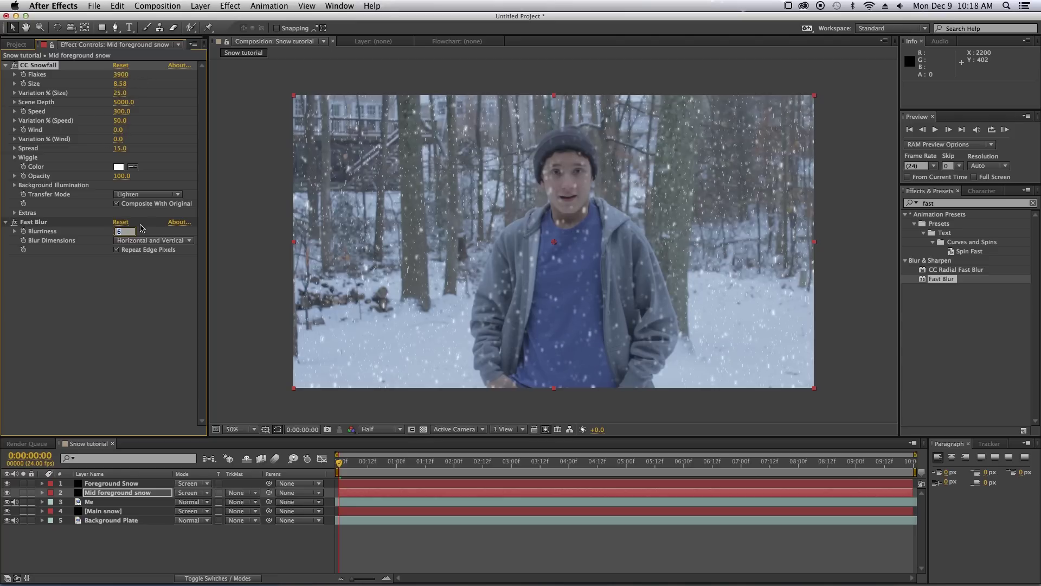
{"action": "type", "text": "3"}
{"action": "key", "text": "Return"}
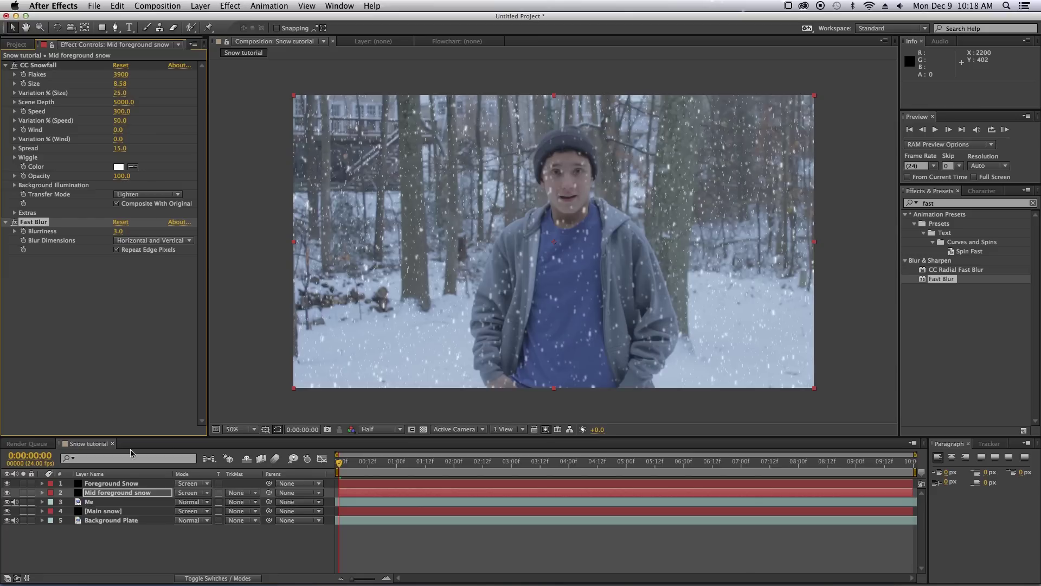
Step: Set the Foreground Snow layer's CC Snowfall Speed to 450 and scrub the timeline to check the motion
{"action": "left_click", "coordinate": [117, 483]}
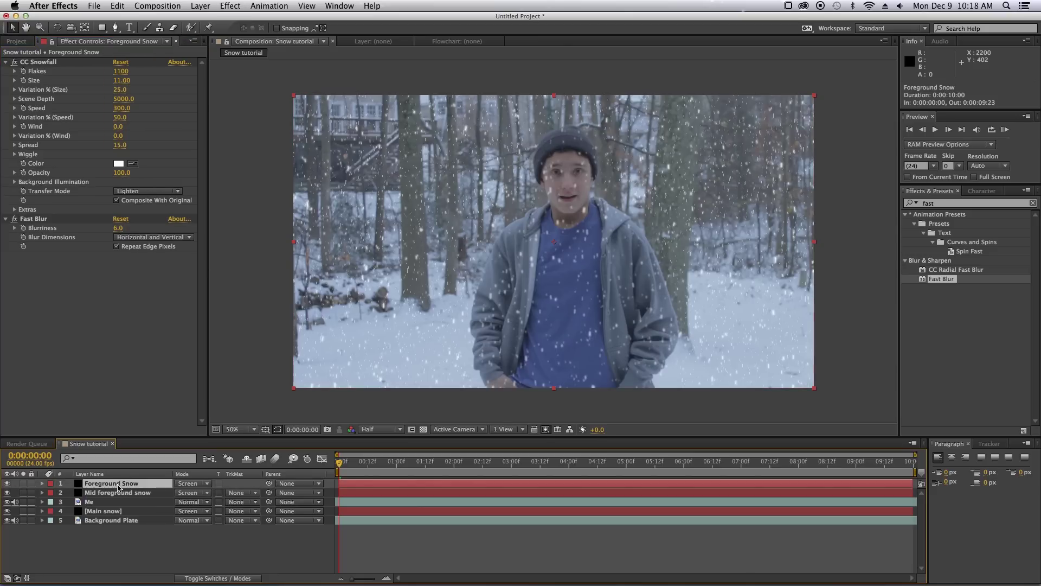
{"action": "left_click", "coordinate": [122, 108]}
{"action": "type", "text": "450"}
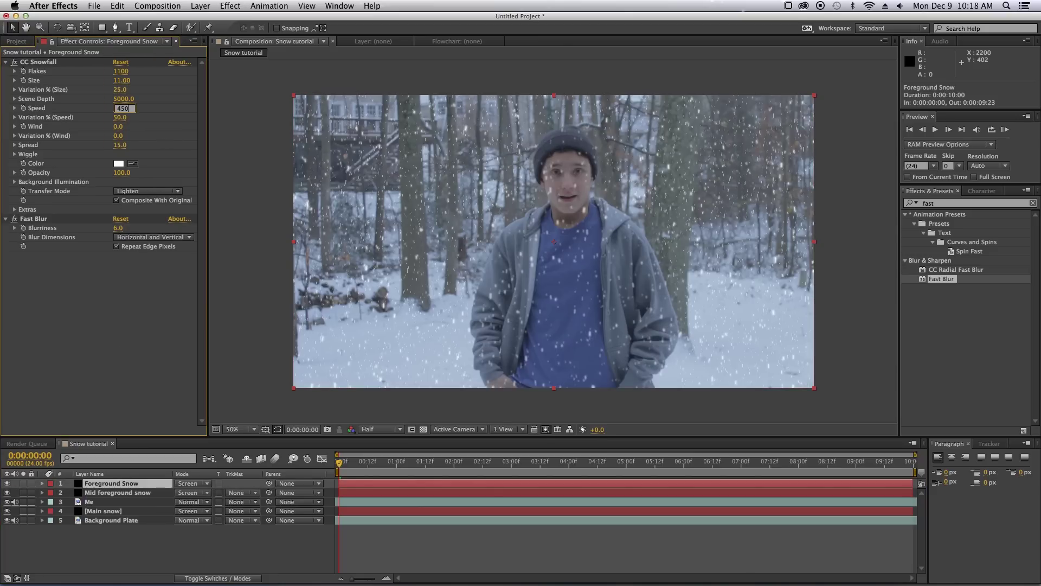
{"action": "key", "text": "Return"}
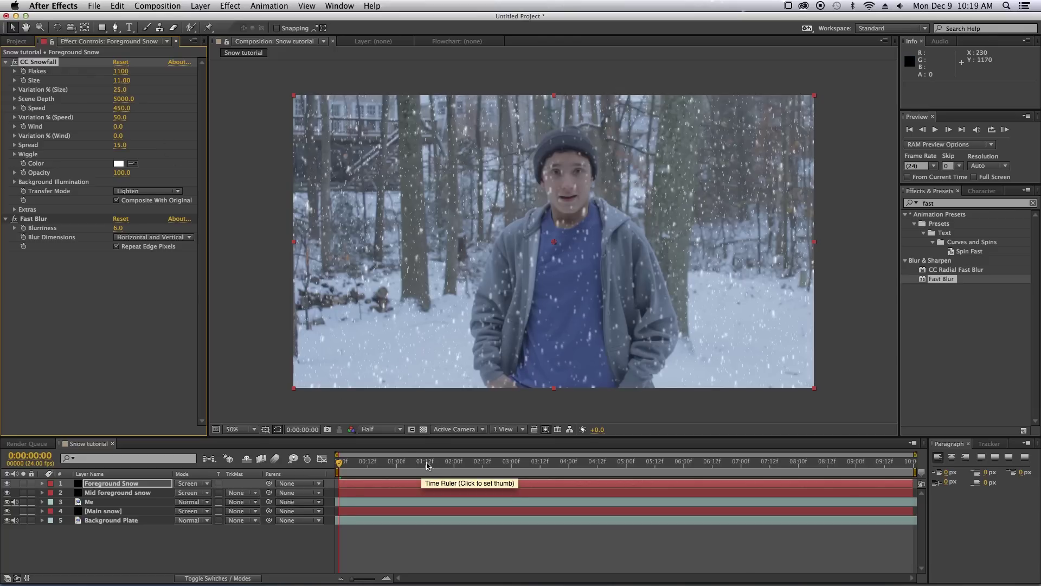
{"action": "left_click_drag", "start_coordinate": [427, 465], "coordinate": [328, 477]}
Step: Set the Mid foreground snow layer's CC Snowfall Speed to 400 and preview the composite from the start
{"action": "left_click", "coordinate": [140, 493]}
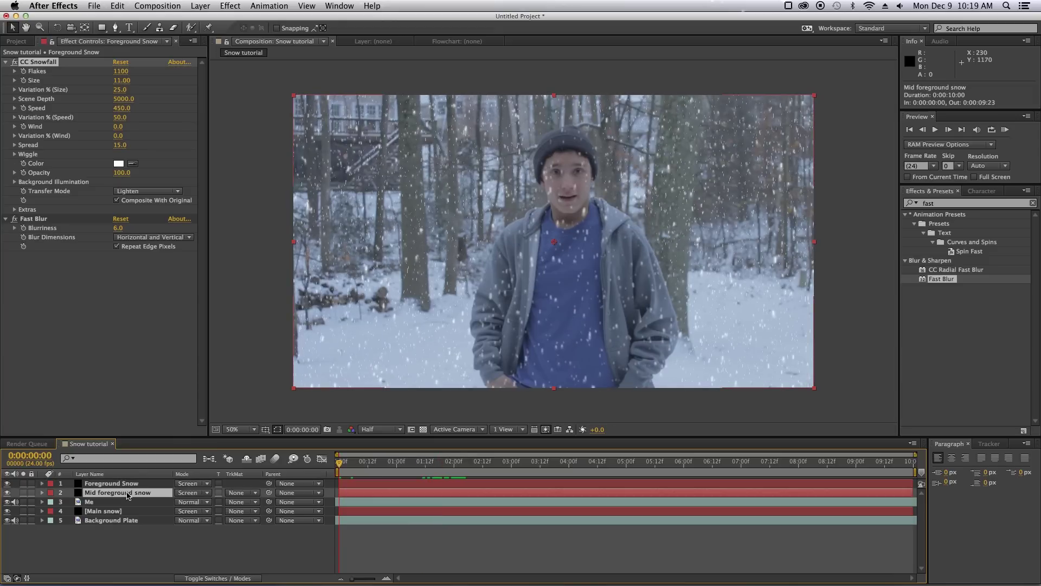
{"action": "left_click", "coordinate": [121, 111]}
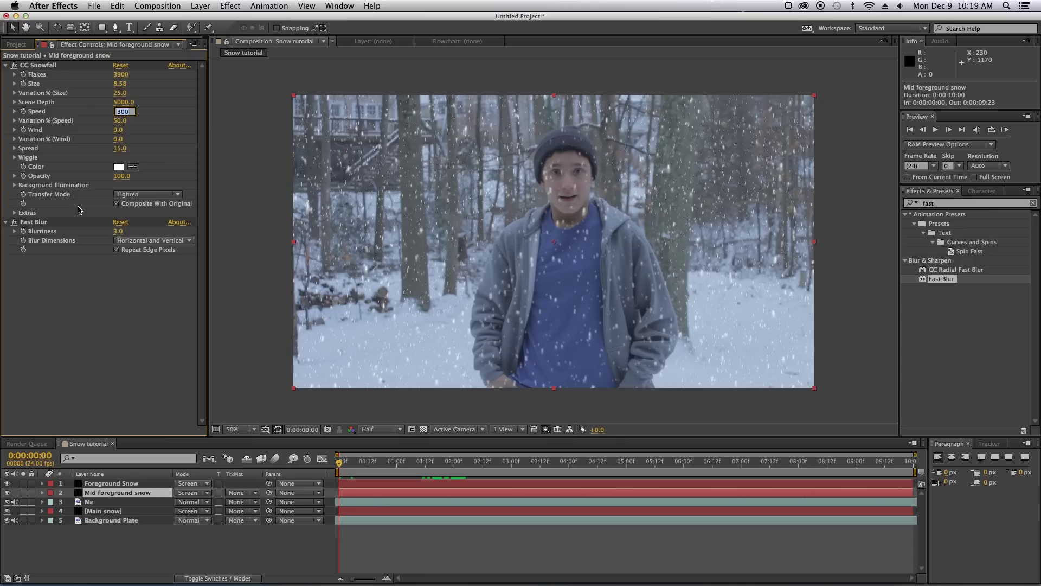
{"action": "type", "text": "400"}
{"action": "key", "text": "Return"}
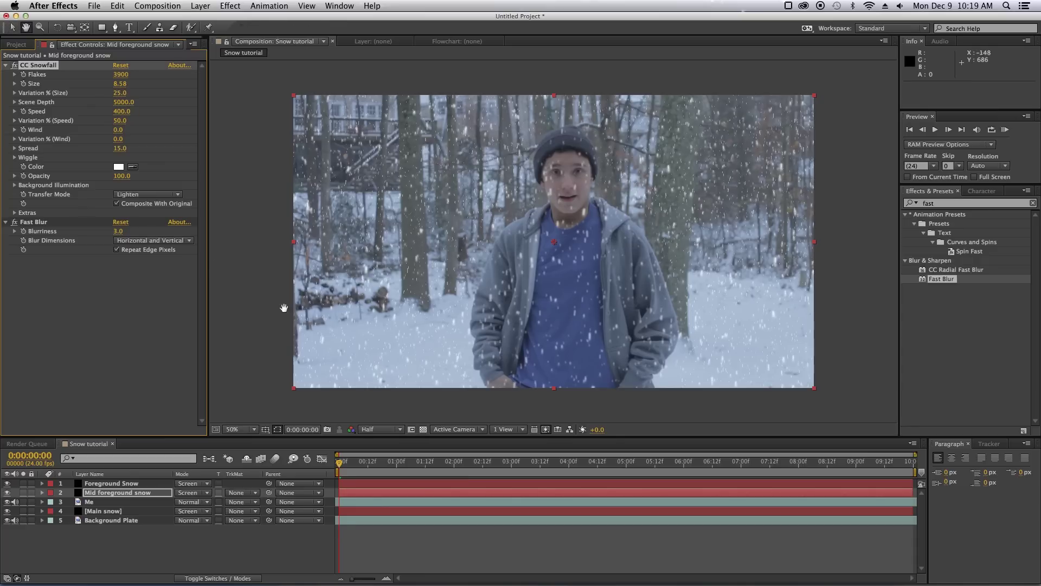
{"action": "key", "text": "KP_0"}
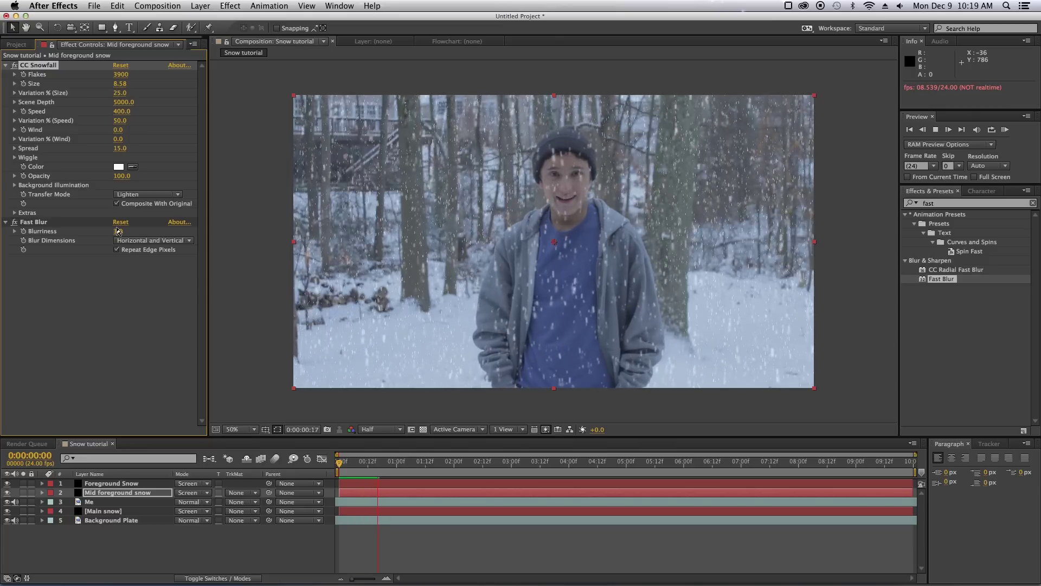
{"action": "left_click", "coordinate": [108, 163]}
Step: Reduce Mid foreground snow's flake Size to 6.58 and its Flakes to 2000, previewing the snowfall after each change
{"action": "left_click_drag", "start_coordinate": [120, 83], "coordinate": [98, 86]}
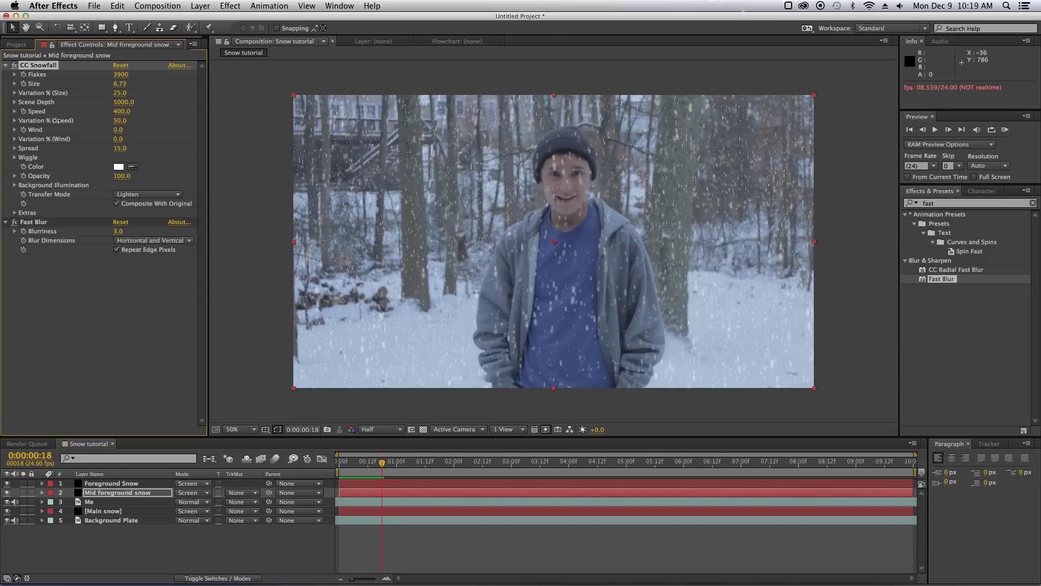
{"action": "key", "text": "KP_0"}
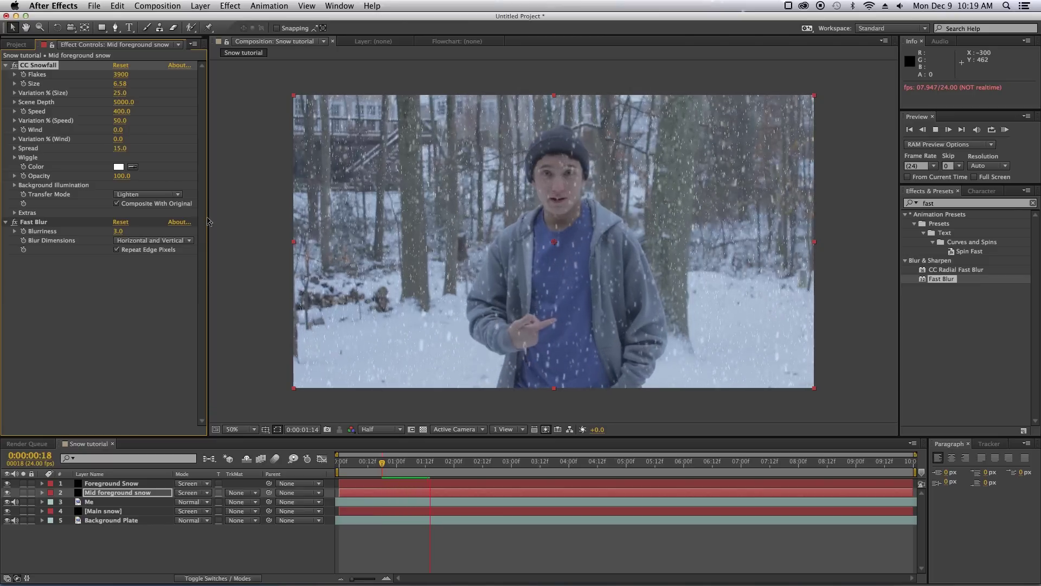
{"action": "left_click", "coordinate": [209, 220]}
{"action": "left_click", "coordinate": [122, 75]}
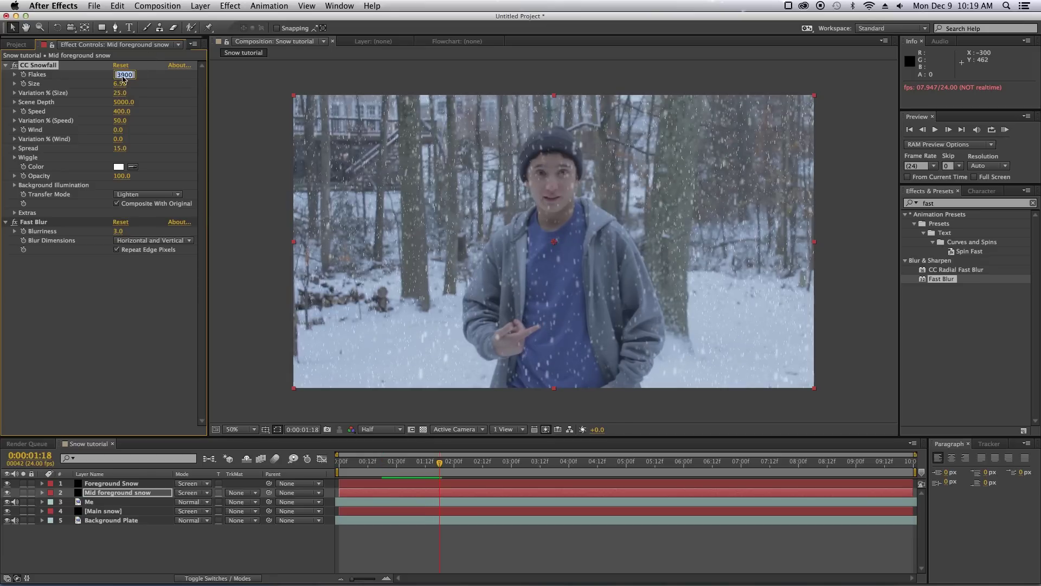
{"action": "type", "text": "2000"}
{"action": "key", "text": "Return"}
{"action": "key", "text": "space"}
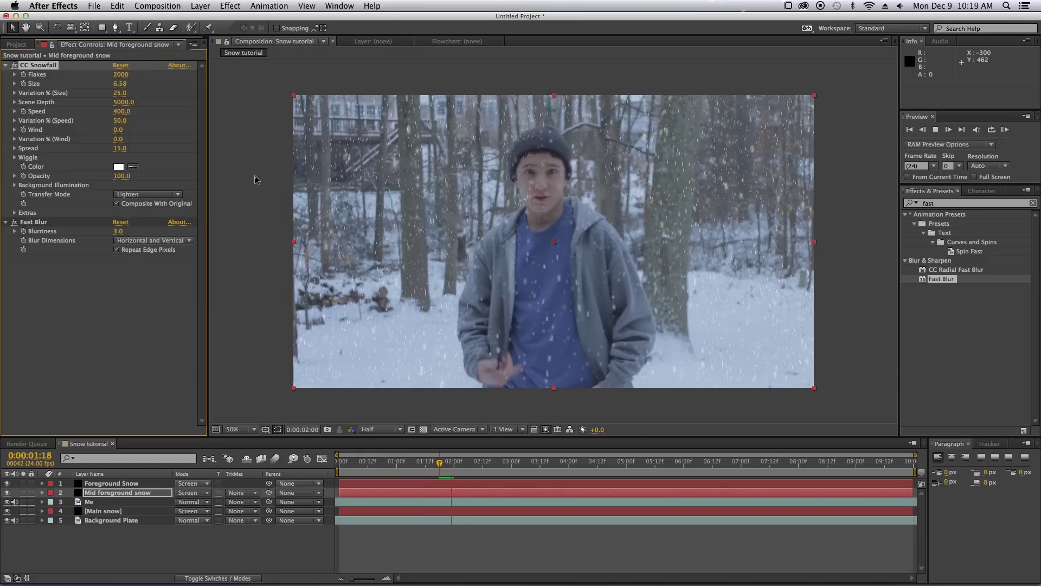
{"action": "left_click", "coordinate": [261, 275]}
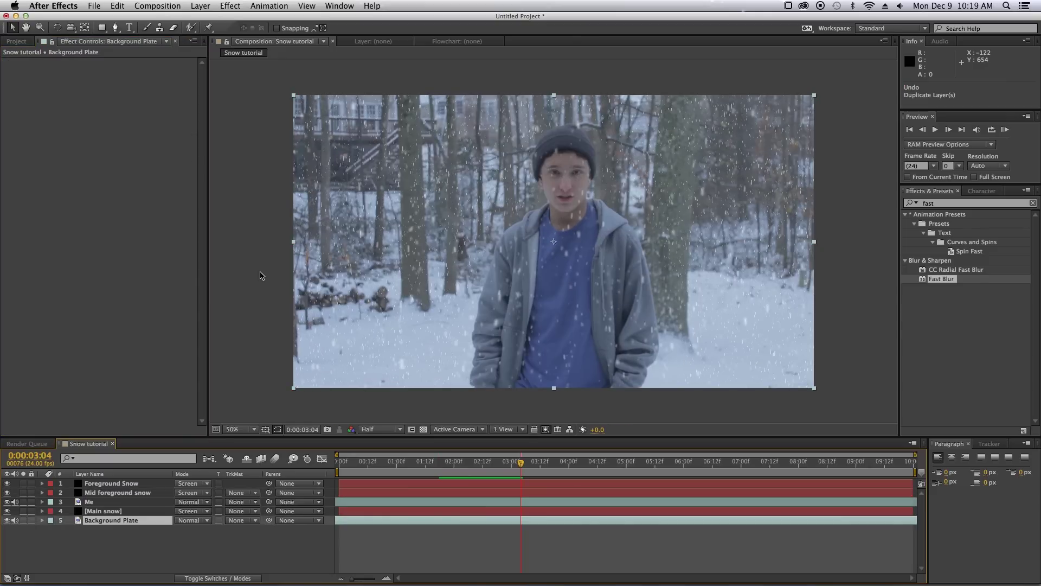
Step: Duplicate the Main snow layer, rename the copy "Background snow" and move it below Main snow
{"action": "left_click", "coordinate": [102, 512]}
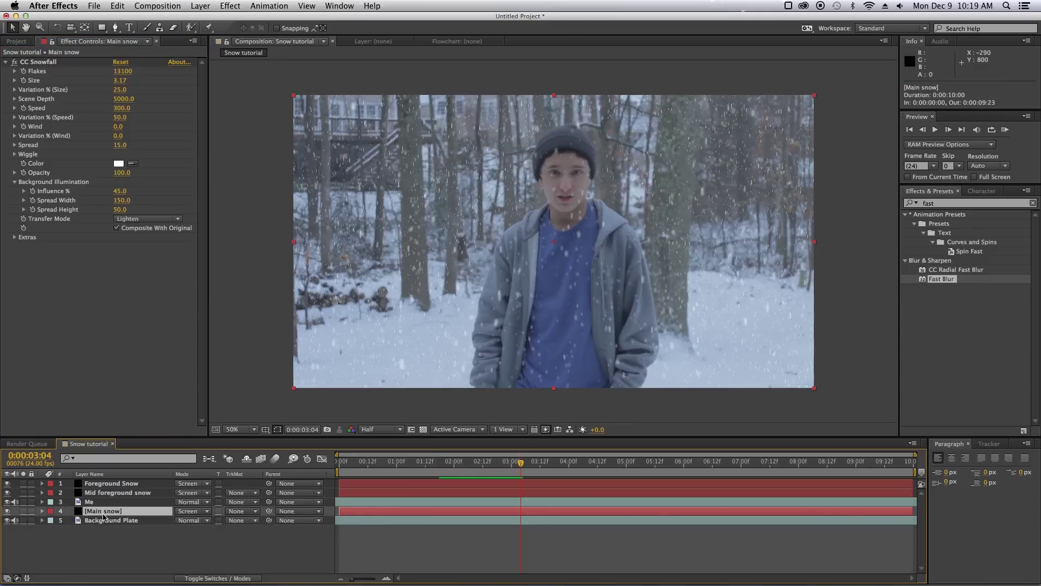
{"action": "key", "text": "super+d"}
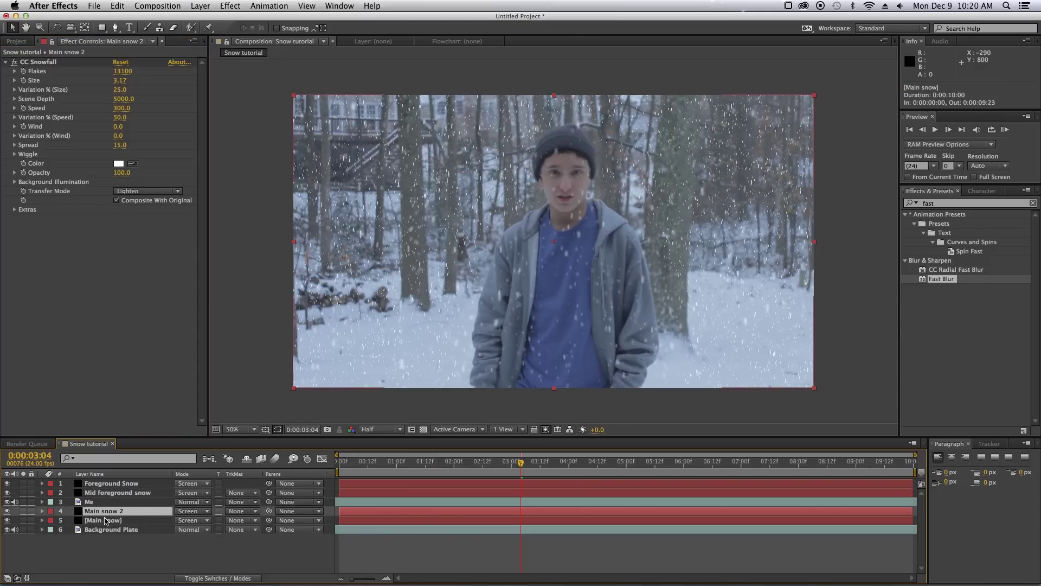
{"action": "key", "text": "Return"}
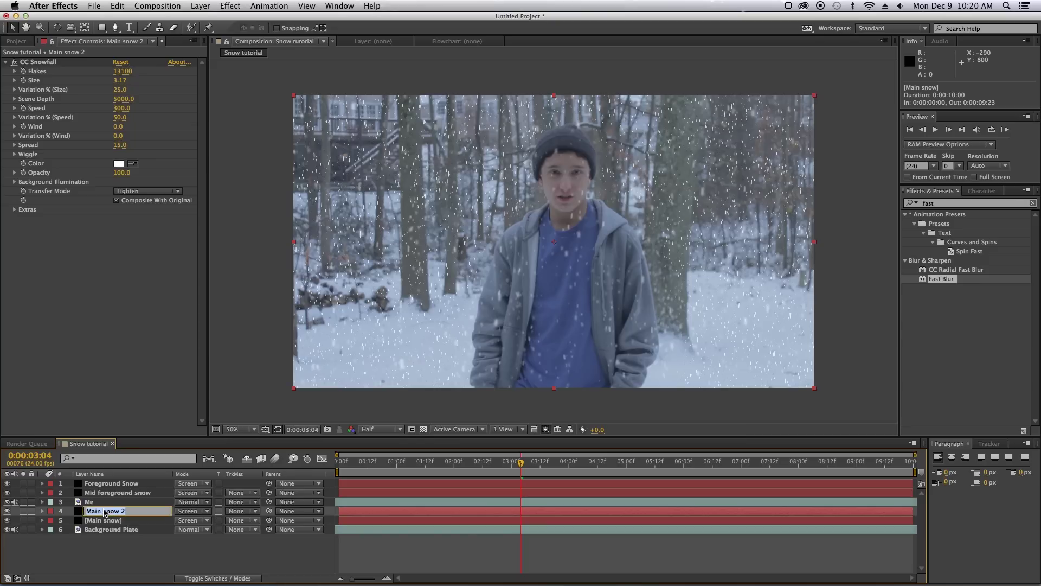
{"action": "type", "text": "Background snow"}
{"action": "key", "text": "Return"}
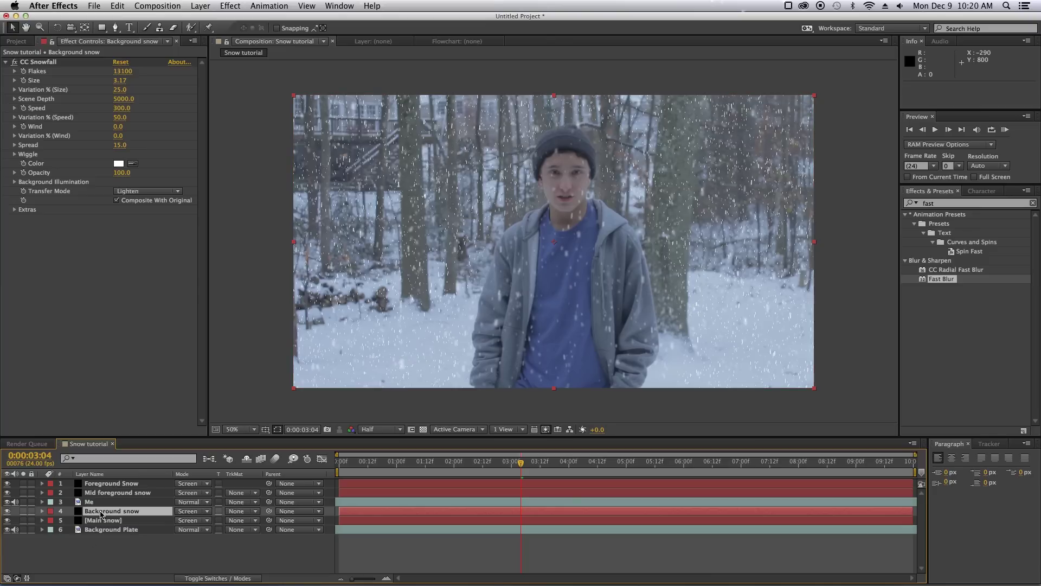
{"action": "left_click_drag", "start_coordinate": [102, 512], "coordinate": [96, 525]}
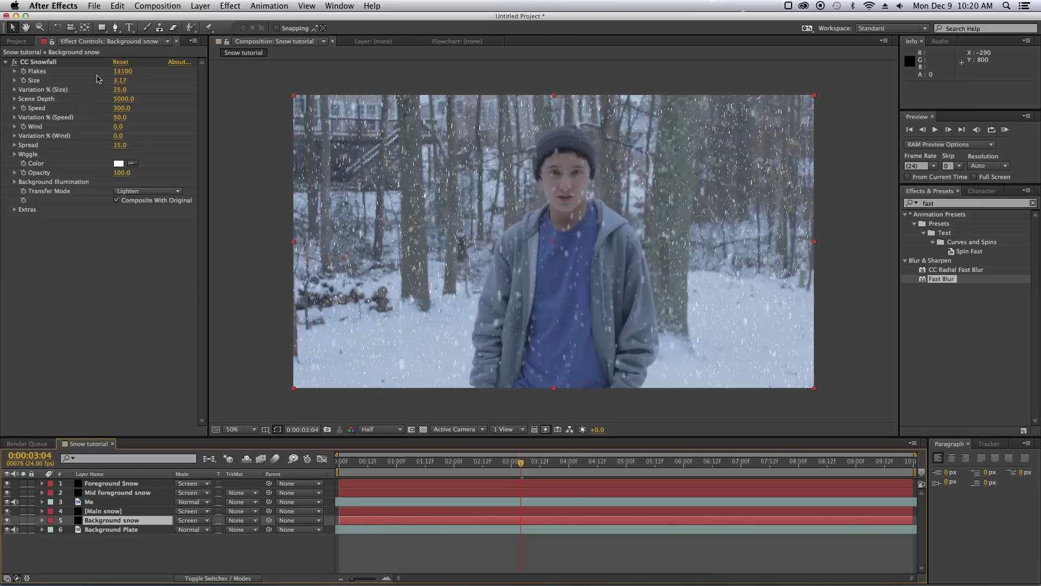
Step: Set Background snow's CC Snowfall Size to 1.79 and Flakes to 22100, and solo it to compare with Main snow
{"action": "left_click_drag", "start_coordinate": [119, 81], "coordinate": [86, 82]}
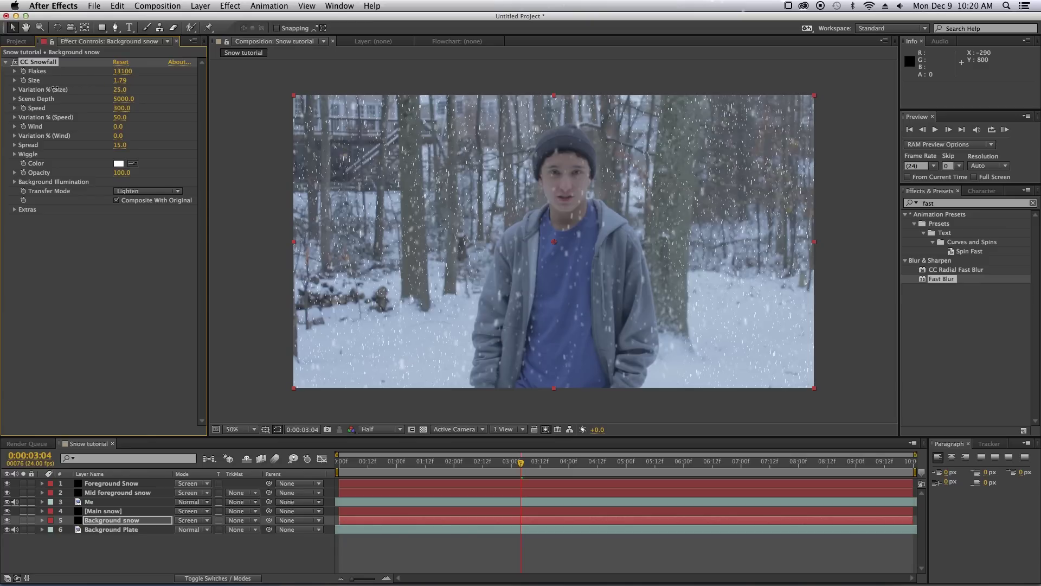
{"action": "left_click_drag", "start_coordinate": [120, 71], "coordinate": [145, 68]}
{"action": "left_click", "coordinate": [23, 520]}
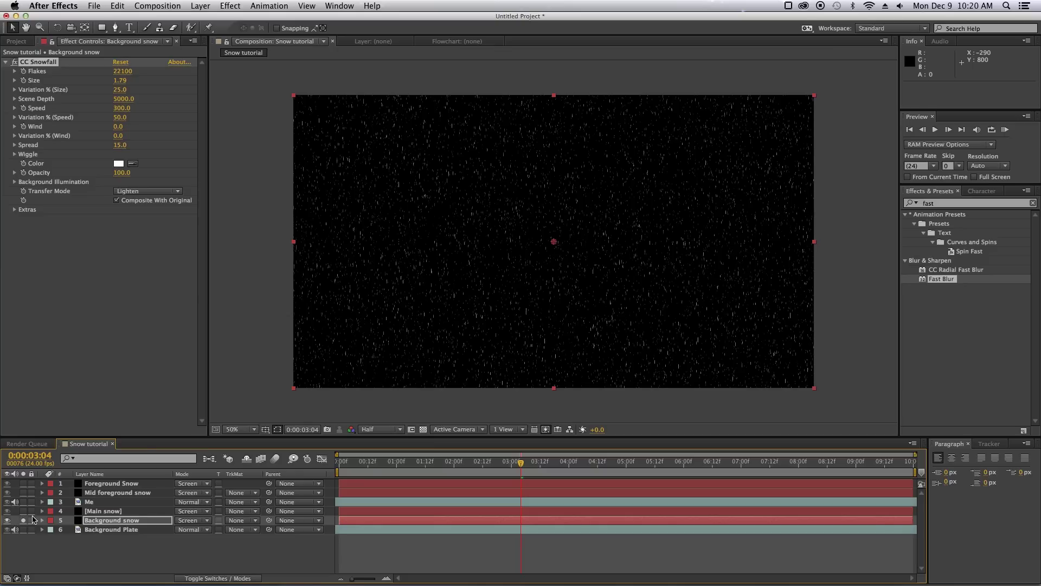
{"action": "left_click", "coordinate": [23, 511]}
{"action": "left_click", "coordinate": [23, 511]}
Step: Apply Fast Blur with a Blurriness of 2 to the Background snow layer, and unsolo it to show the full composite
{"action": "left_click", "coordinate": [105, 522]}
{"action": "left_click_drag", "start_coordinate": [936, 278], "coordinate": [116, 276]}
{"action": "left_click", "coordinate": [120, 228]}
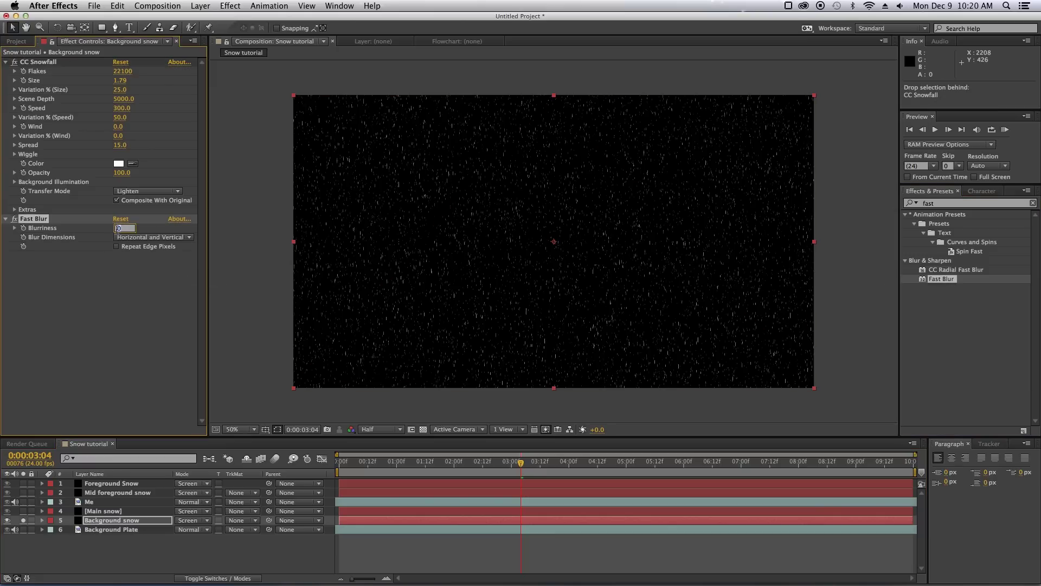
{"action": "type", "text": "2"}
{"action": "key", "text": "Return"}
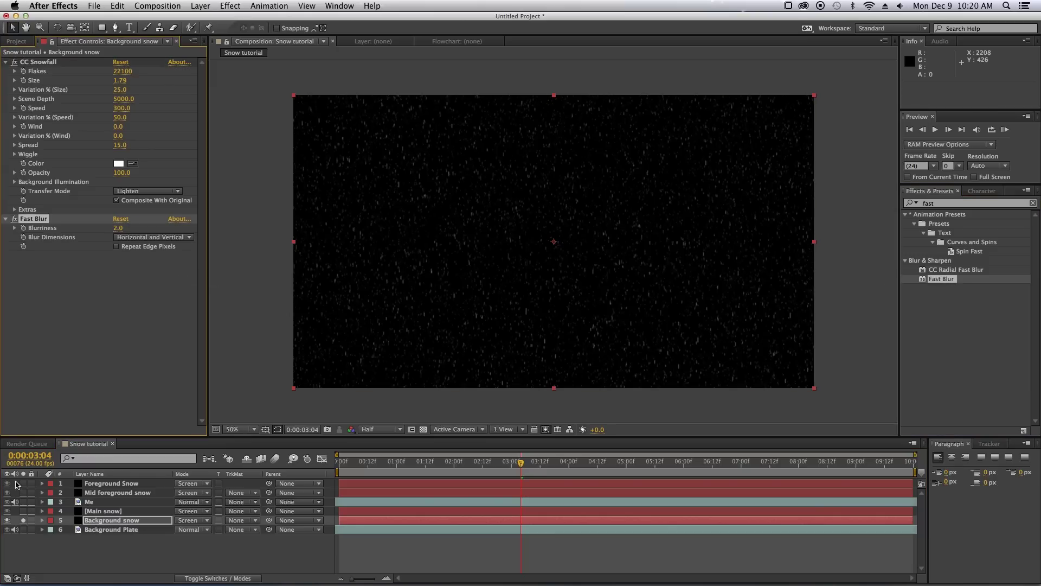
{"action": "left_click", "coordinate": [23, 520]}
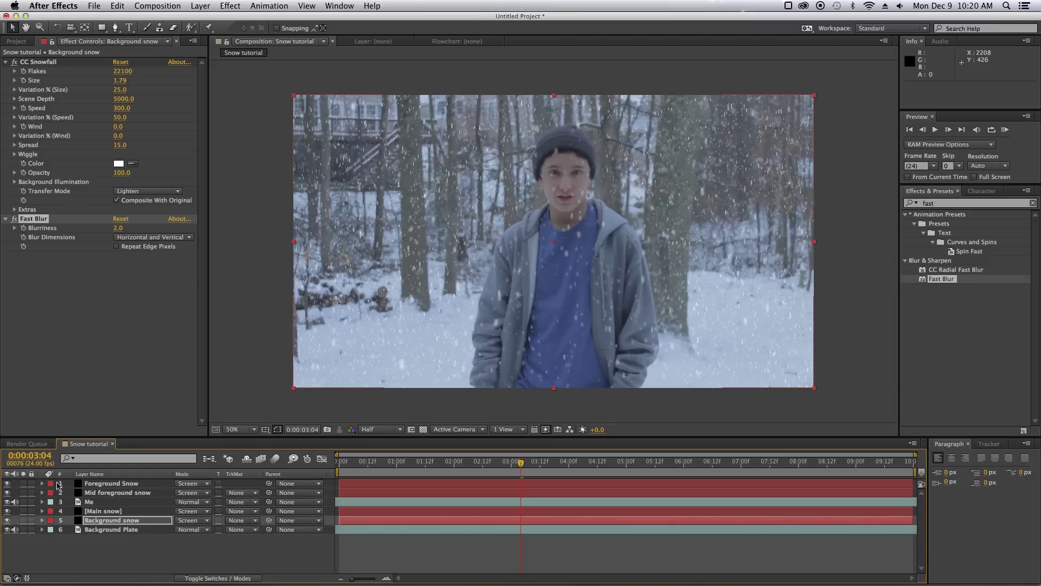
Step: Set the Fast Blur Blurriness of the Background snow layer to 1
{"action": "left_click", "coordinate": [117, 228]}
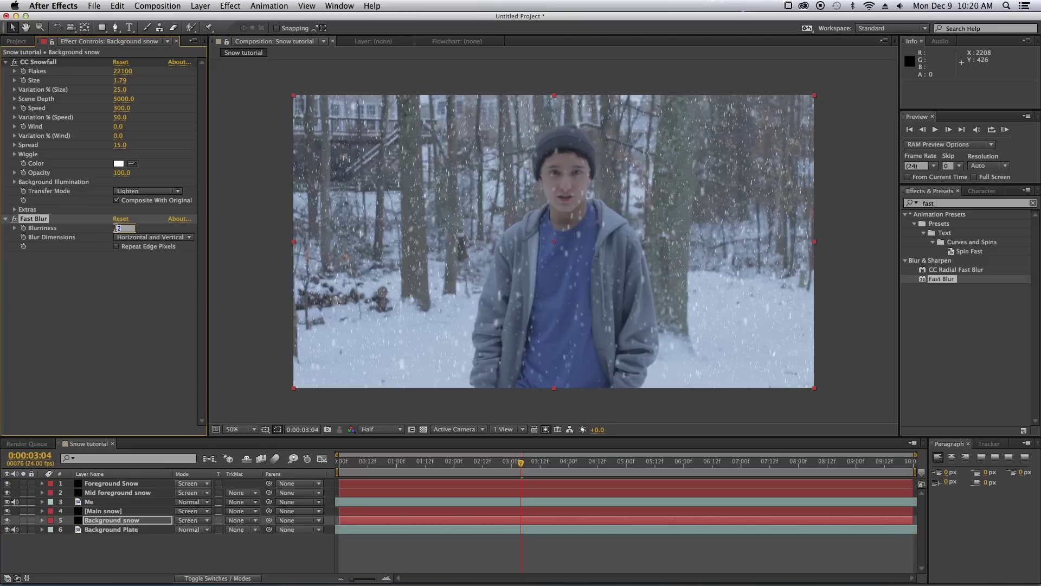
{"action": "type", "text": "1"}
{"action": "key", "text": "Return"}
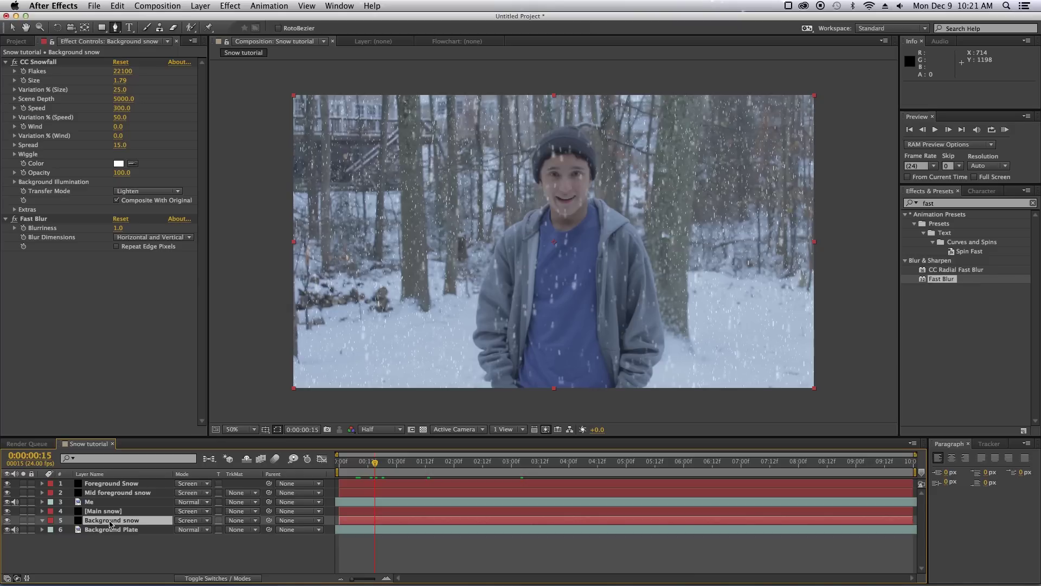
Step: Pre-compose the Background snow layer with all attributes moved into the new composition, and set its blending mode to Screen
{"action": "left_click", "coordinate": [201, 6]}
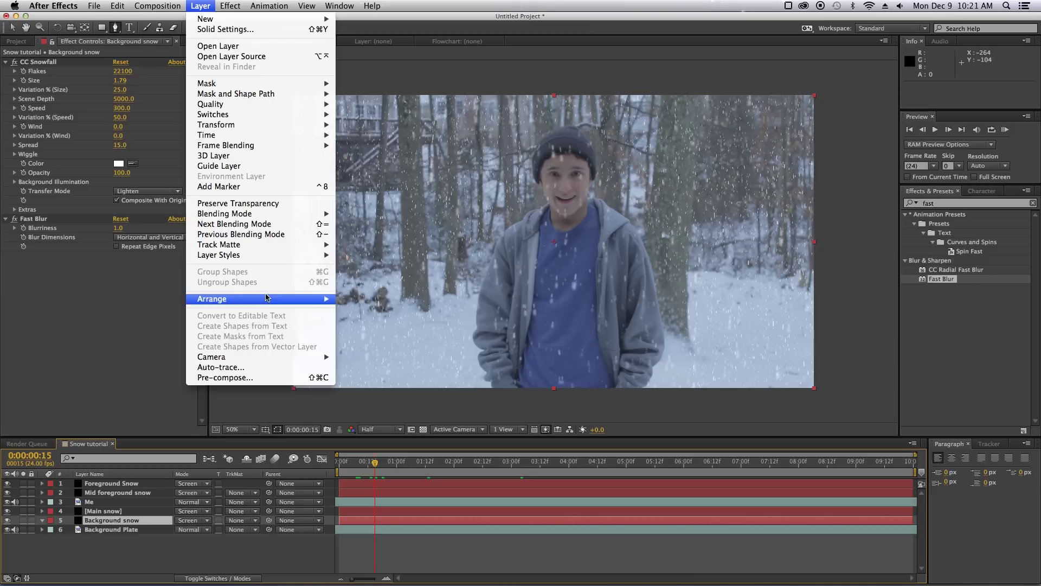
{"action": "left_click", "coordinate": [246, 381]}
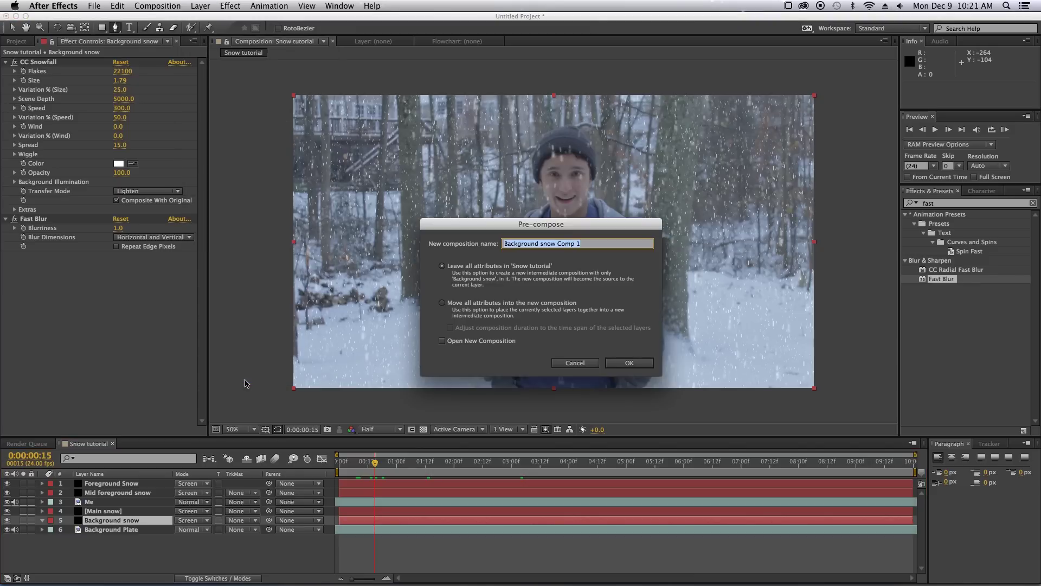
{"action": "left_click", "coordinate": [442, 304]}
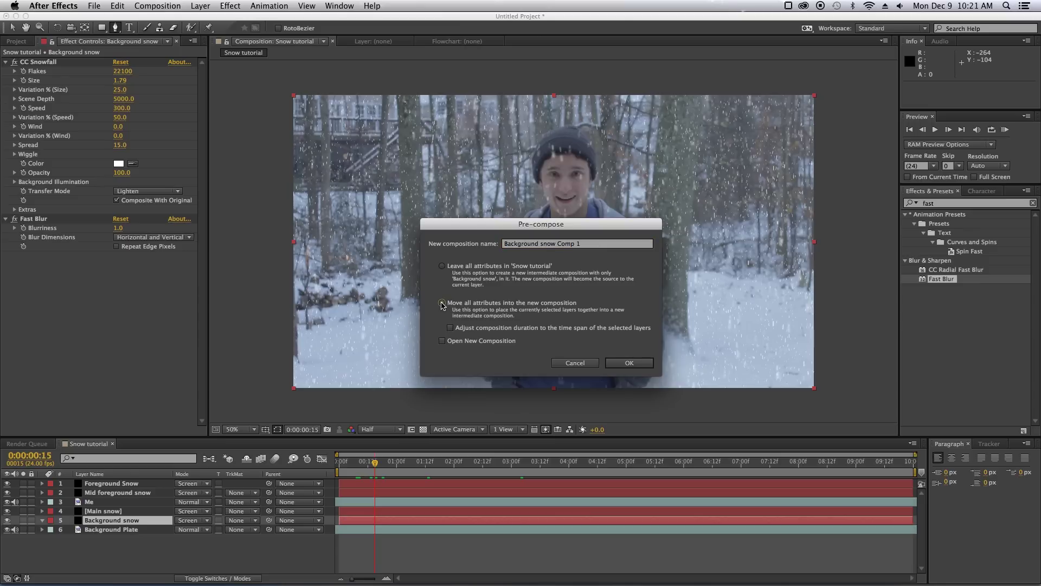
{"action": "left_click", "coordinate": [639, 363]}
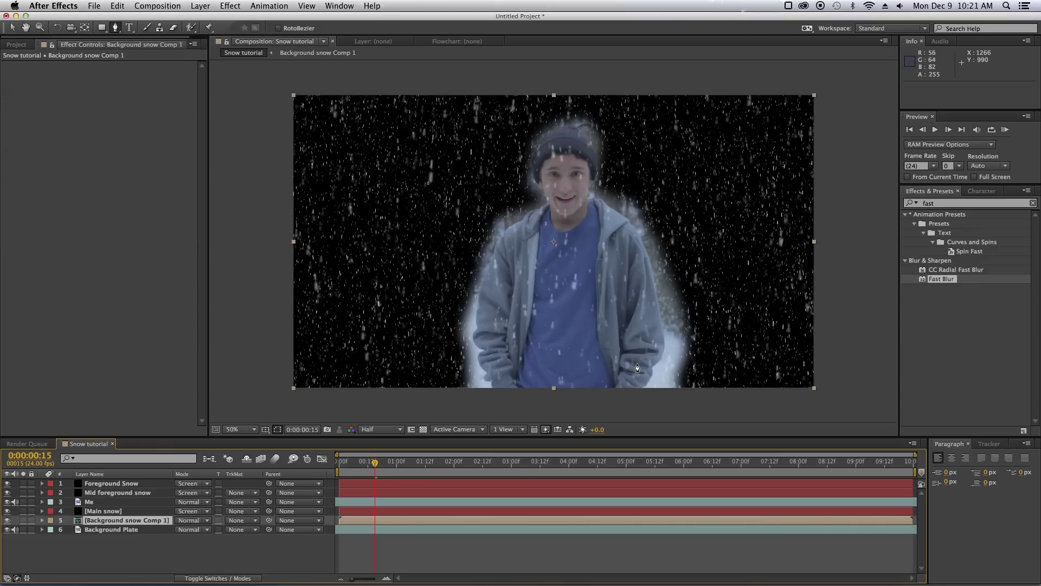
{"action": "left_click", "coordinate": [193, 520]}
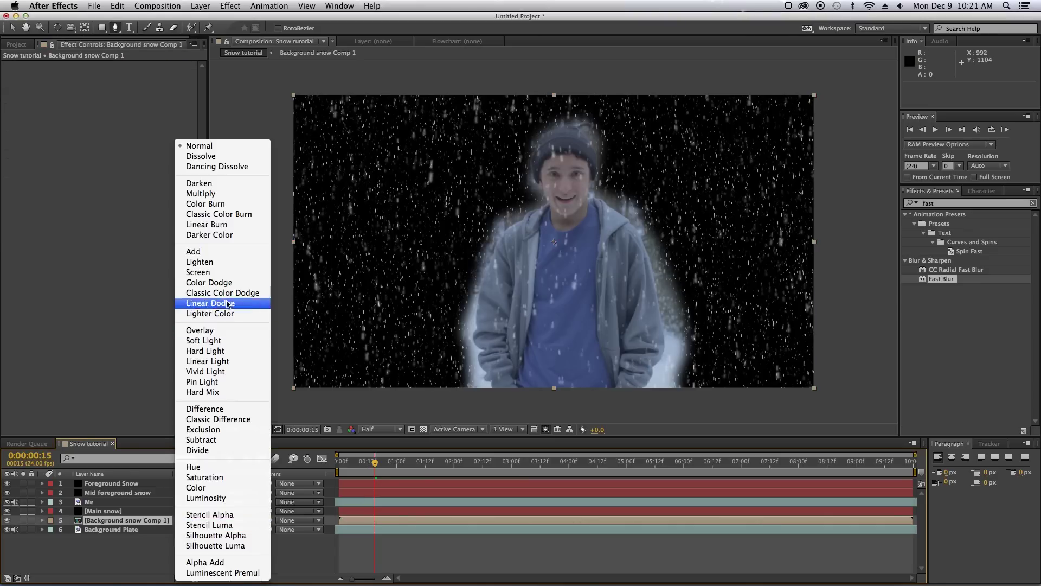
{"action": "left_click", "coordinate": [209, 273]}
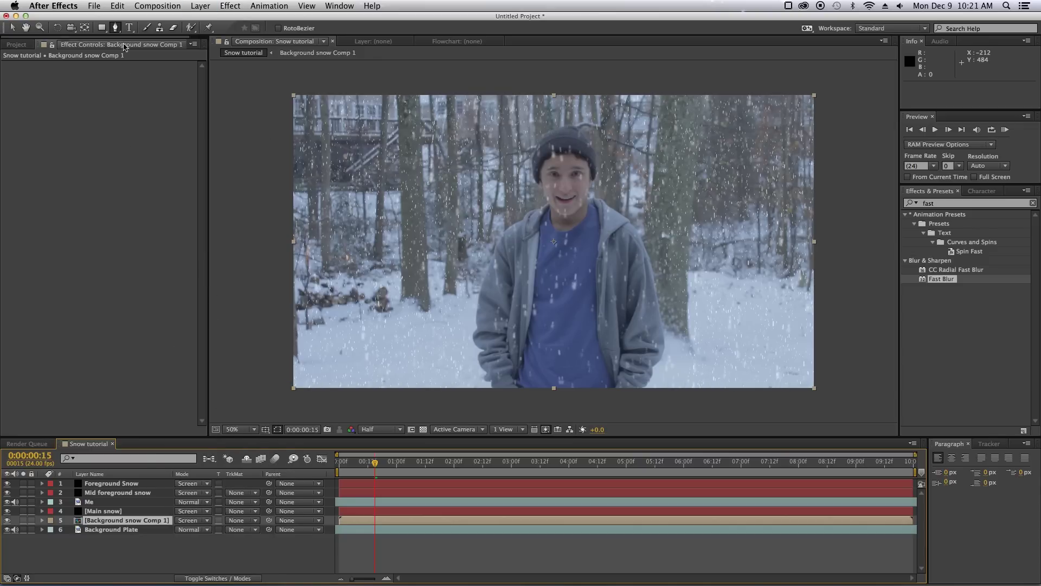
Step: Draw a closed Pen tool mask on Background snow Comp 1 that follows the snowy ground line and encloses the woods above
{"action": "left_click", "coordinate": [115, 28]}
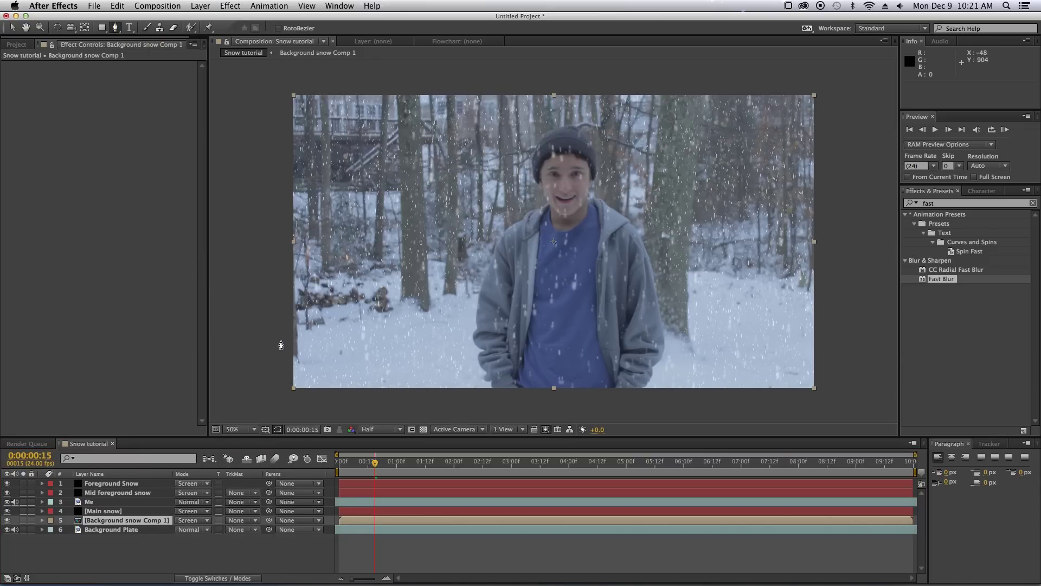
{"action": "left_click_drag", "start_coordinate": [276, 344], "coordinate": [307, 333]}
{"action": "left_click", "coordinate": [348, 317]}
{"action": "left_click", "coordinate": [450, 284]}
{"action": "left_click_drag", "start_coordinate": [489, 282], "coordinate": [534, 280]}
{"action": "left_click", "coordinate": [572, 278]}
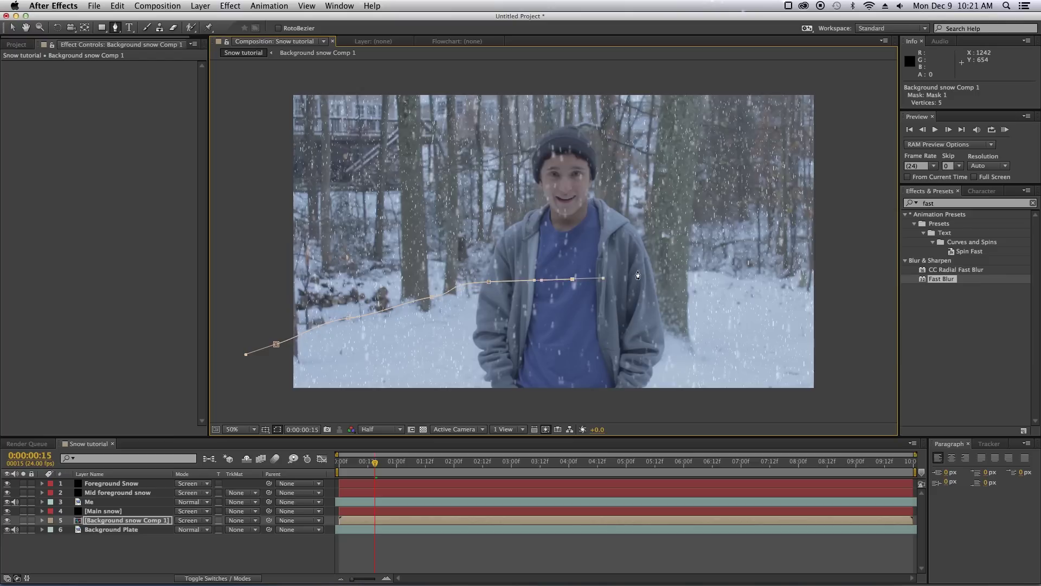
{"action": "left_click", "coordinate": [660, 268]}
{"action": "left_click", "coordinate": [713, 272]}
{"action": "left_click_drag", "start_coordinate": [802, 298], "coordinate": [871, 167]}
{"action": "left_click", "coordinate": [880, 93]}
{"action": "left_click_drag", "start_coordinate": [850, 70], "coordinate": [350, 70]}
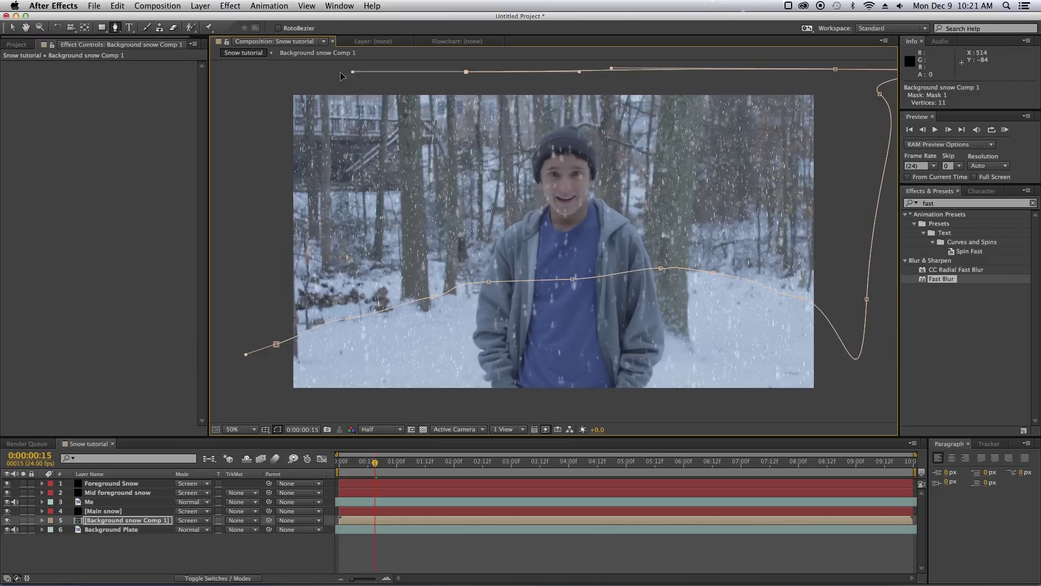
{"action": "left_click_drag", "start_coordinate": [465, 71], "coordinate": [325, 70]}
{"action": "left_click", "coordinate": [251, 71]}
{"action": "left_click", "coordinate": [211, 234]}
{"action": "left_click_drag", "start_coordinate": [242, 310], "coordinate": [263, 336]}
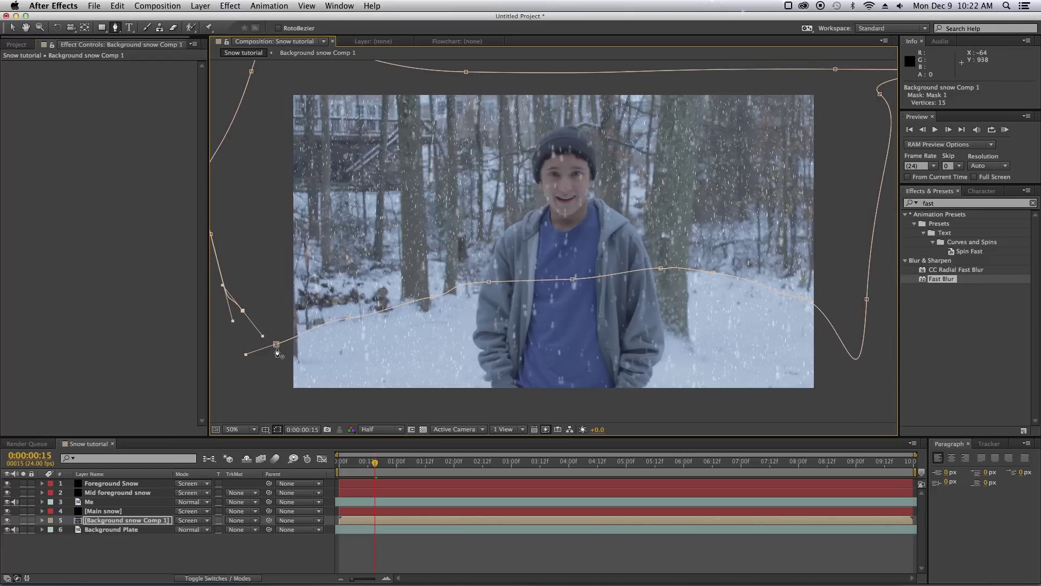
{"action": "left_click", "coordinate": [276, 344]}
{"action": "left_click", "coordinate": [407, 561]}
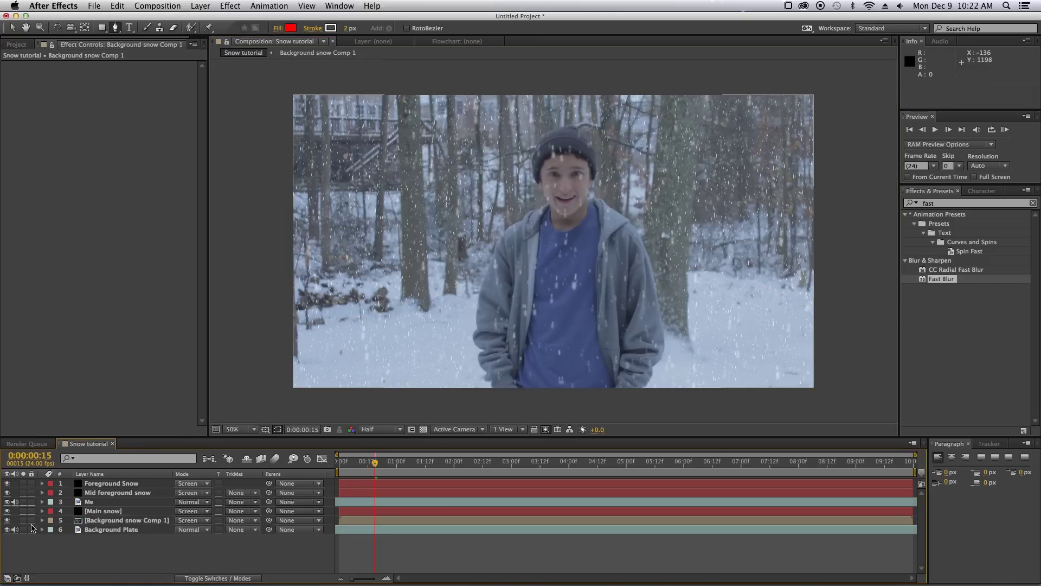
Step: Solo Background snow Comp 1 to inspect the mask's edge, and unsolo it
{"action": "left_click", "coordinate": [24, 521]}
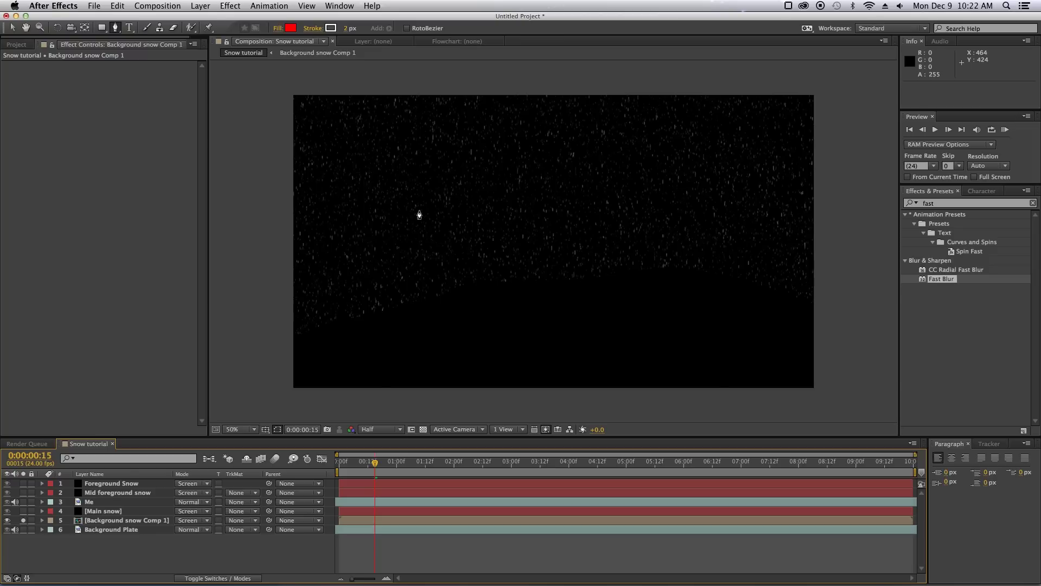
{"action": "key", "text": "v"}
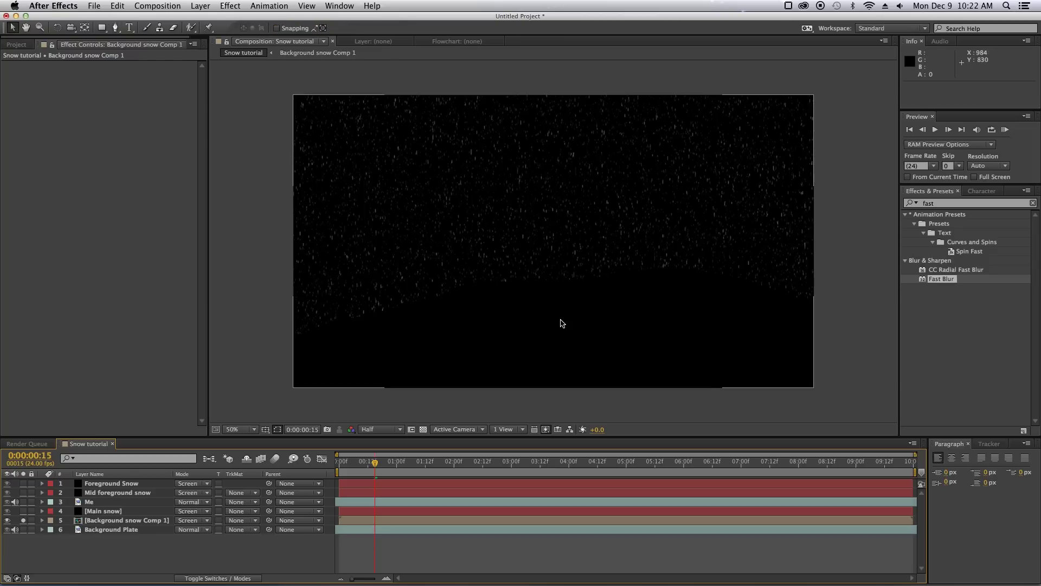
{"action": "left_click", "coordinate": [23, 520]}
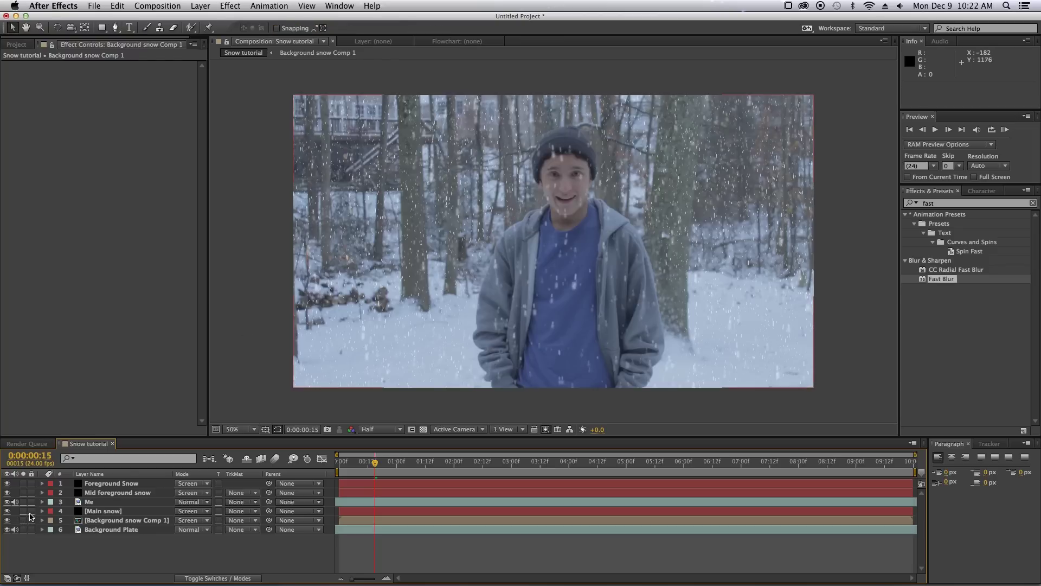
Step: Set the Mask Feather of Background snow Comp 1 to 60 pixels
{"action": "left_click", "coordinate": [107, 521]}
{"action": "key", "text": "f"}
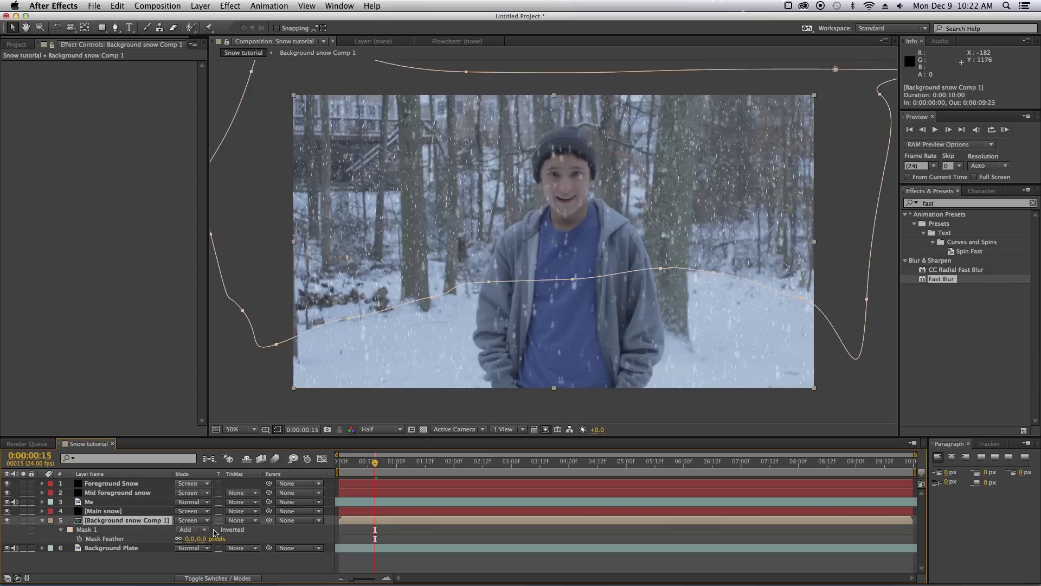
{"action": "left_click", "coordinate": [187, 538]}
{"action": "type", "text": "60"}
{"action": "key", "text": "Return"}
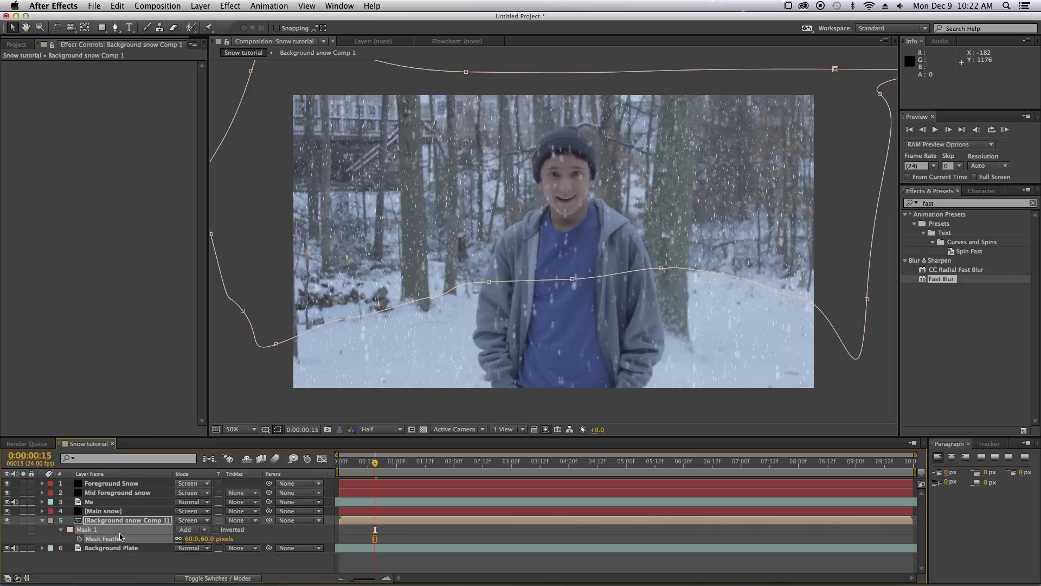
Step: Increase the Mask Feather of Background snow Comp 1 to 133 pixels with the layer soloed, and unsolo it
{"action": "left_click", "coordinate": [24, 521]}
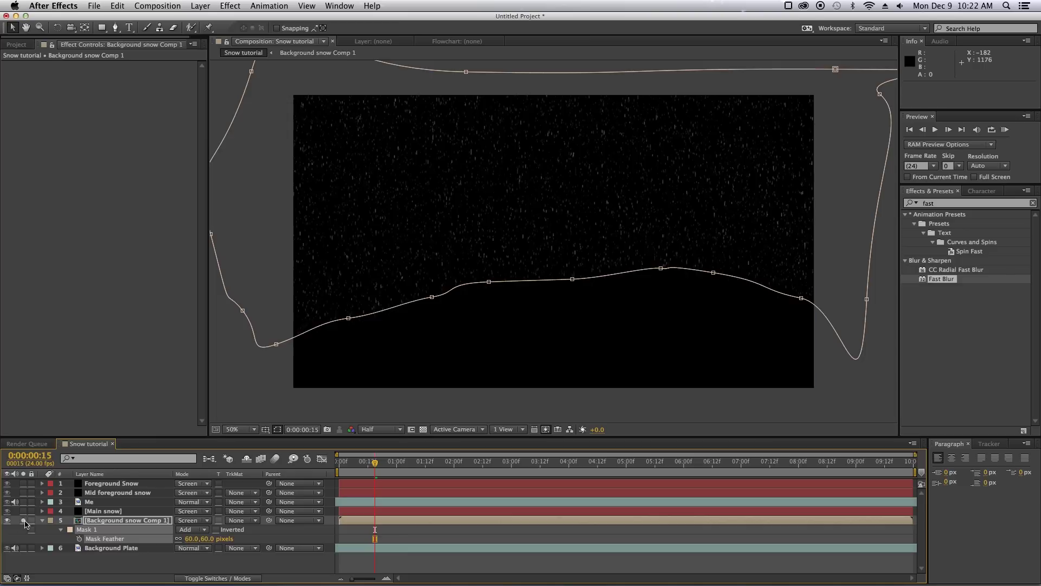
{"action": "left_click", "coordinate": [585, 537]}
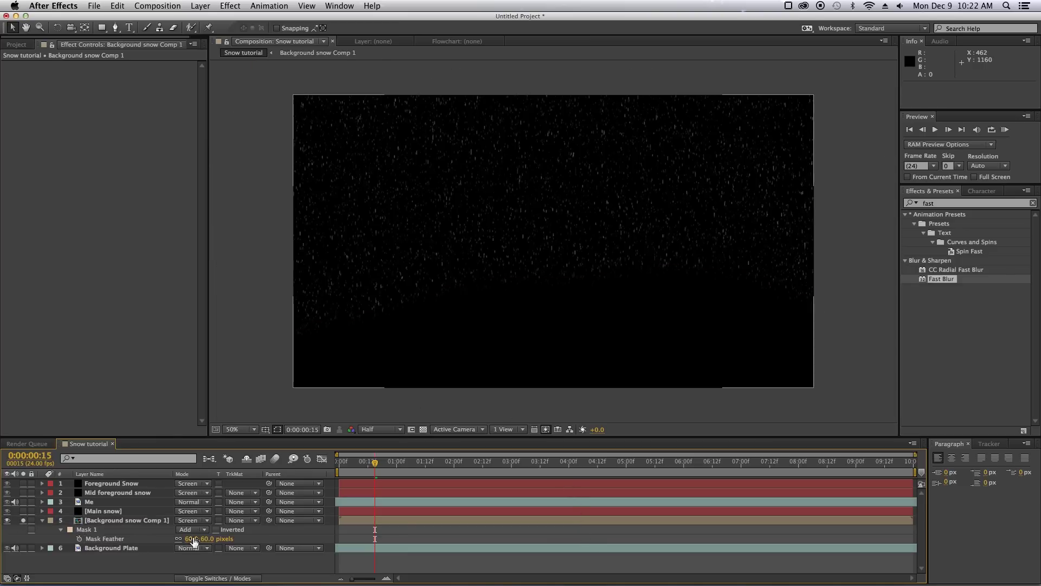
{"action": "left_click_drag", "start_coordinate": [192, 538], "coordinate": [223, 538]}
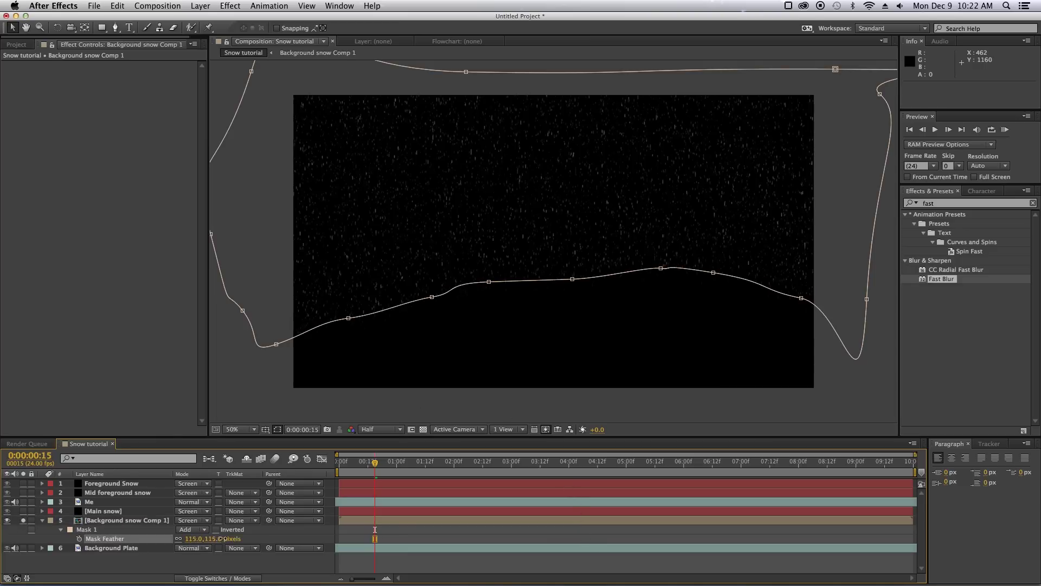
{"action": "left_click", "coordinate": [411, 544]}
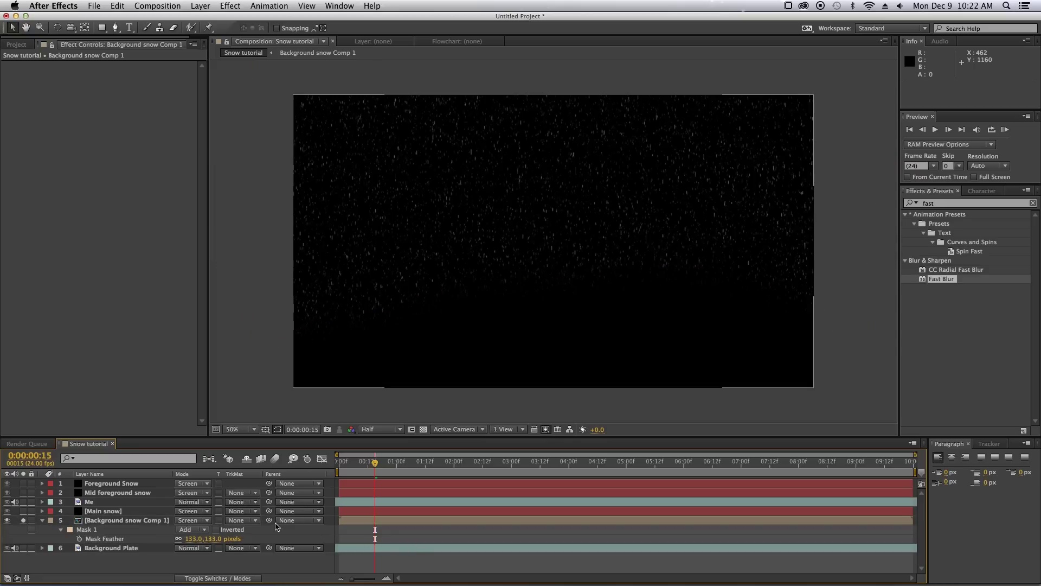
{"action": "left_click", "coordinate": [23, 520]}
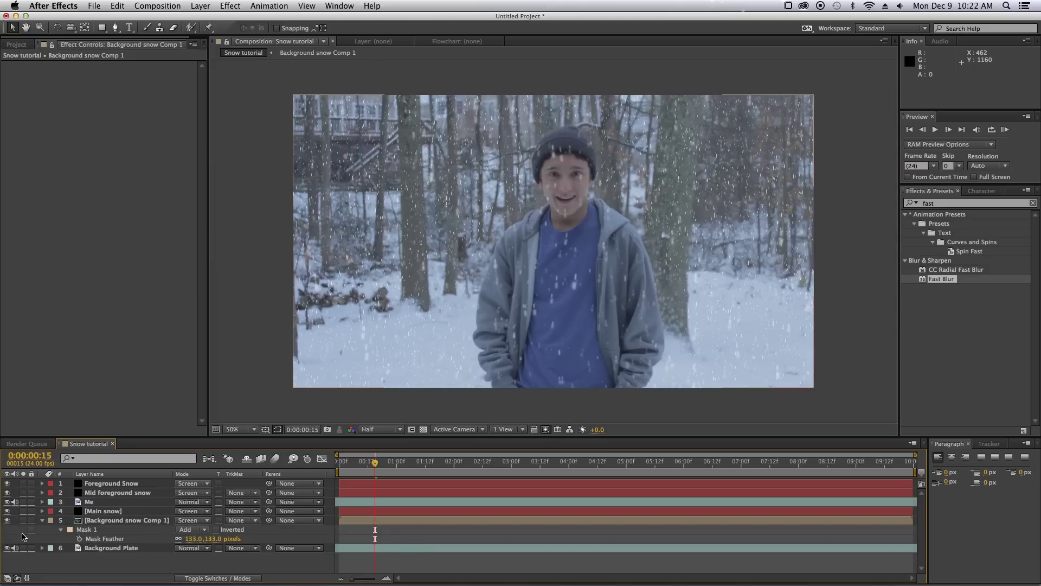
Step: Collapse the mask properties of Background snow Comp 1 and clear the layer selection
{"action": "left_click", "coordinate": [49, 521], "text": "shift"}
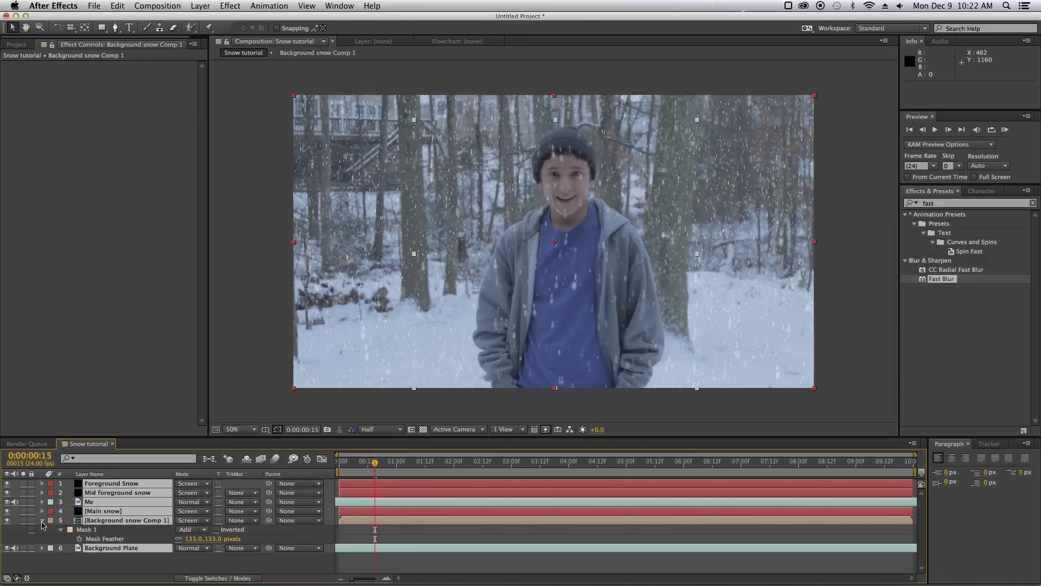
{"action": "left_click", "coordinate": [43, 521]}
{"action": "left_click", "coordinate": [47, 549]}
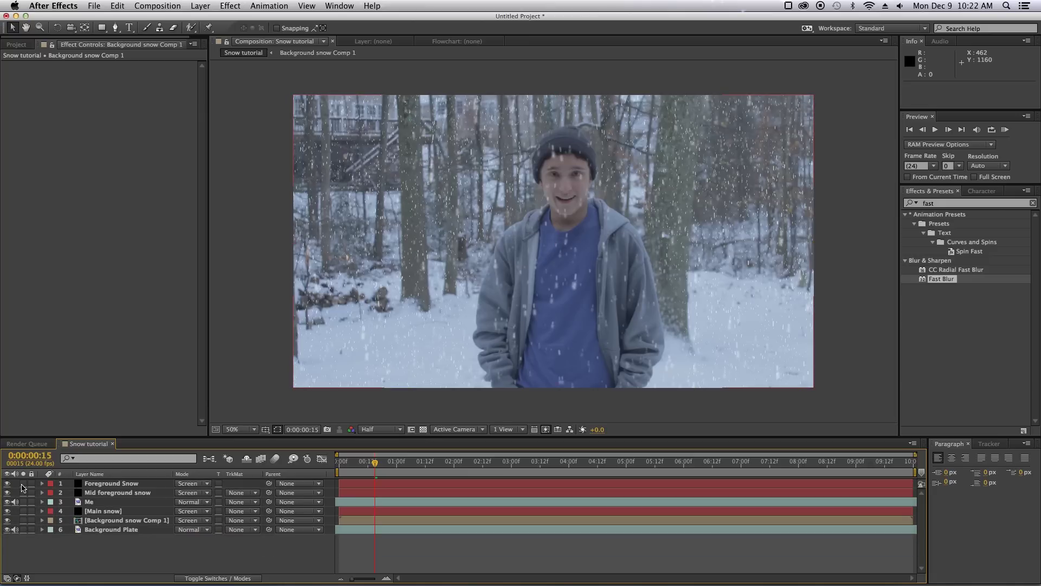
Step: Hide all four snow layers and show them again to compare the footage with and without snow
{"action": "left_click_drag", "start_coordinate": [7, 483], "coordinate": [6, 492]}
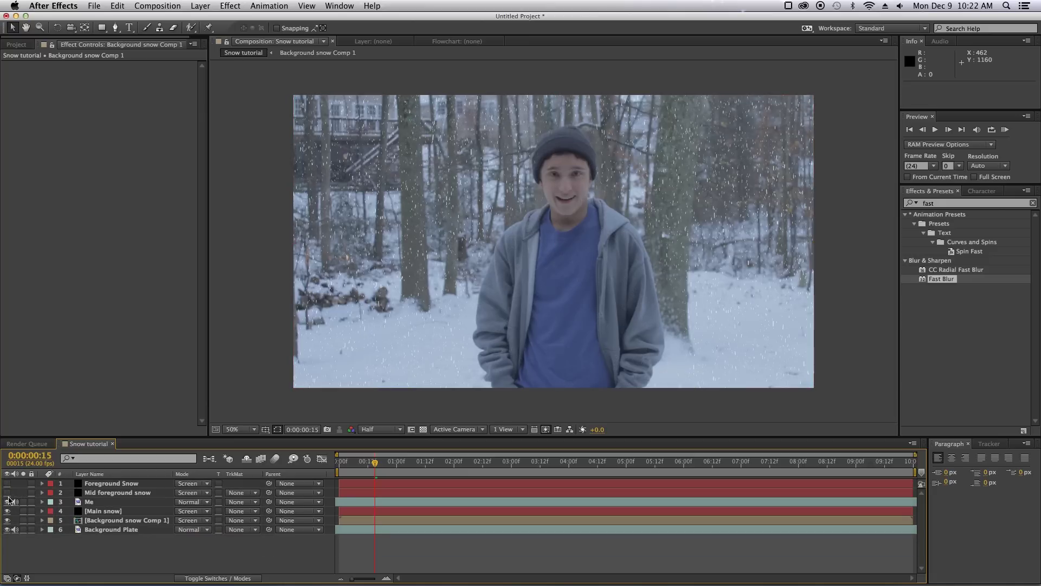
{"action": "left_click", "coordinate": [7, 511]}
{"action": "left_click", "coordinate": [6, 520]}
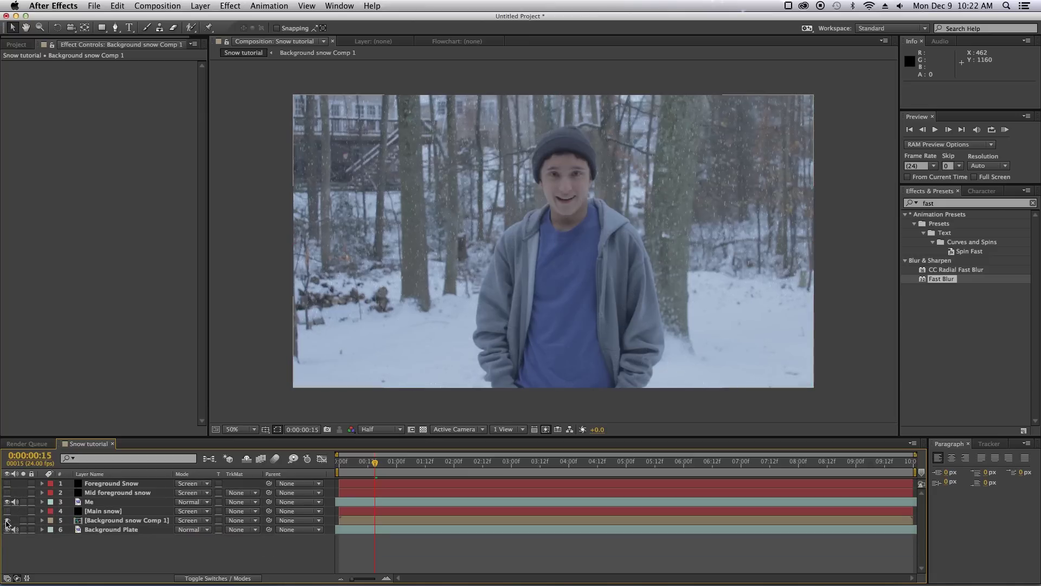
{"action": "left_click_drag", "start_coordinate": [7, 520], "coordinate": [7, 483]}
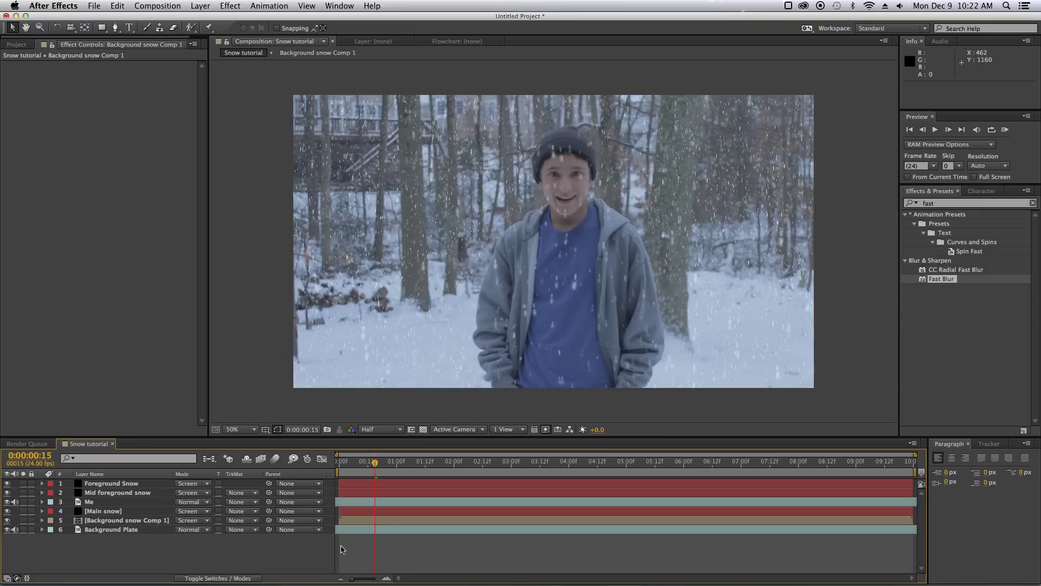
Step: Pre-compose all the layers into a single new composition with all attributes moved, keeping the default name
{"action": "left_click", "coordinate": [367, 529]}
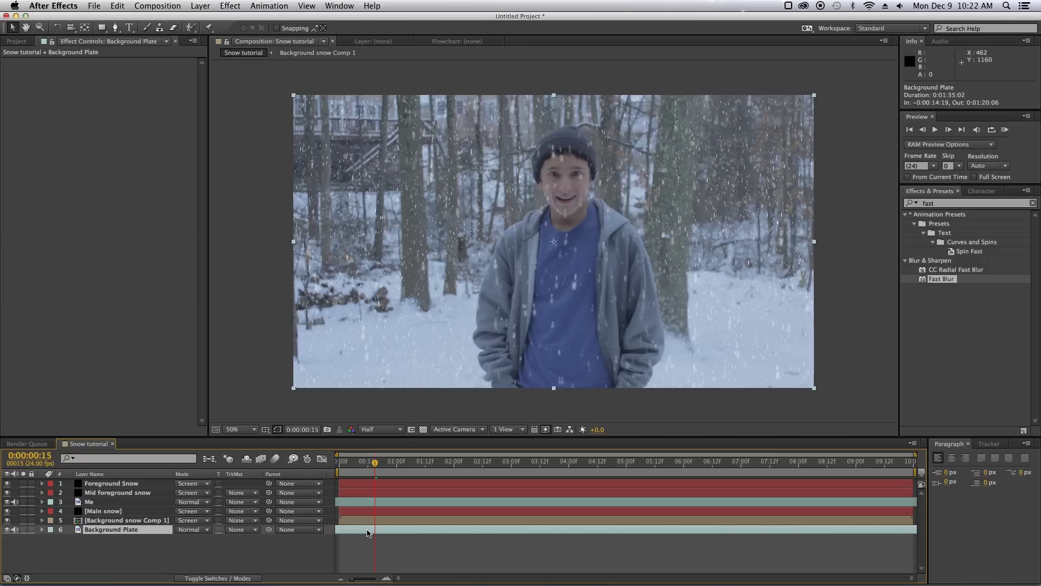
{"action": "key", "text": "super+a"}
{"action": "key", "text": "super+shift+c"}
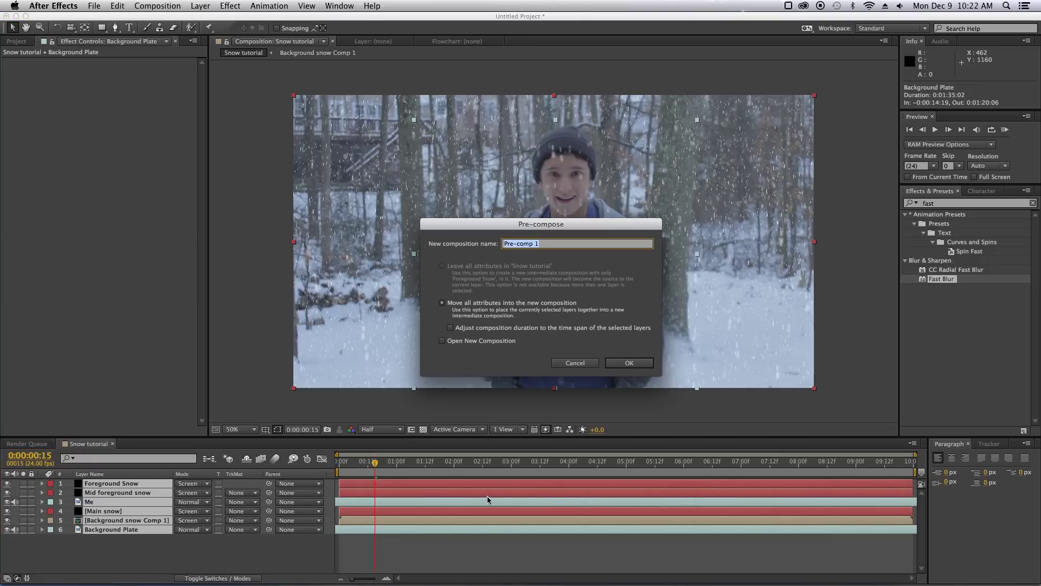
{"action": "left_click", "coordinate": [622, 365]}
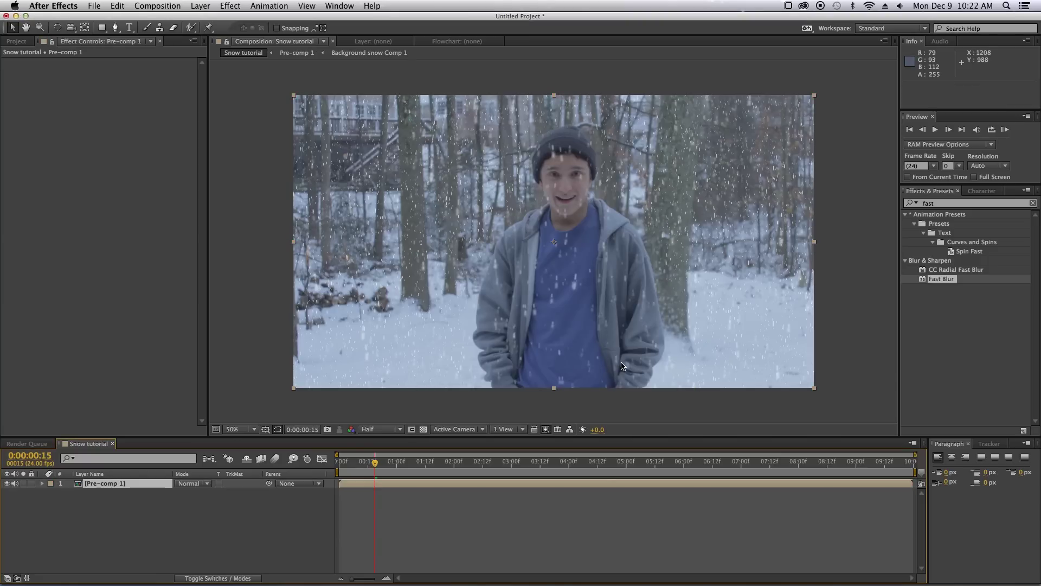
Step: Search the effects and presets for snow and apply the Snowy Correction preset to the Pre-comp 1 layer
{"action": "left_click", "coordinate": [957, 204]}
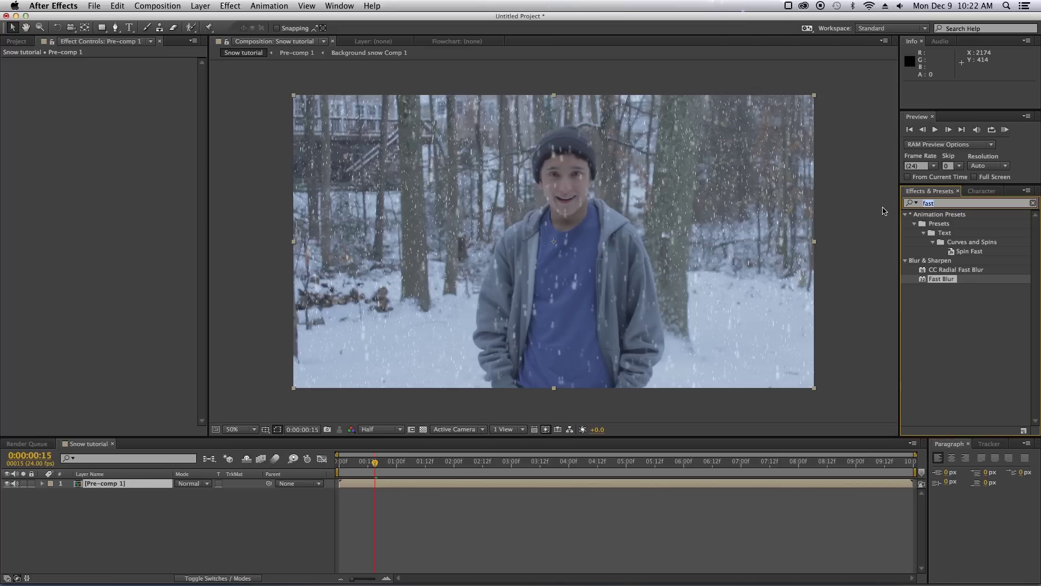
{"action": "type", "text": "calc"}
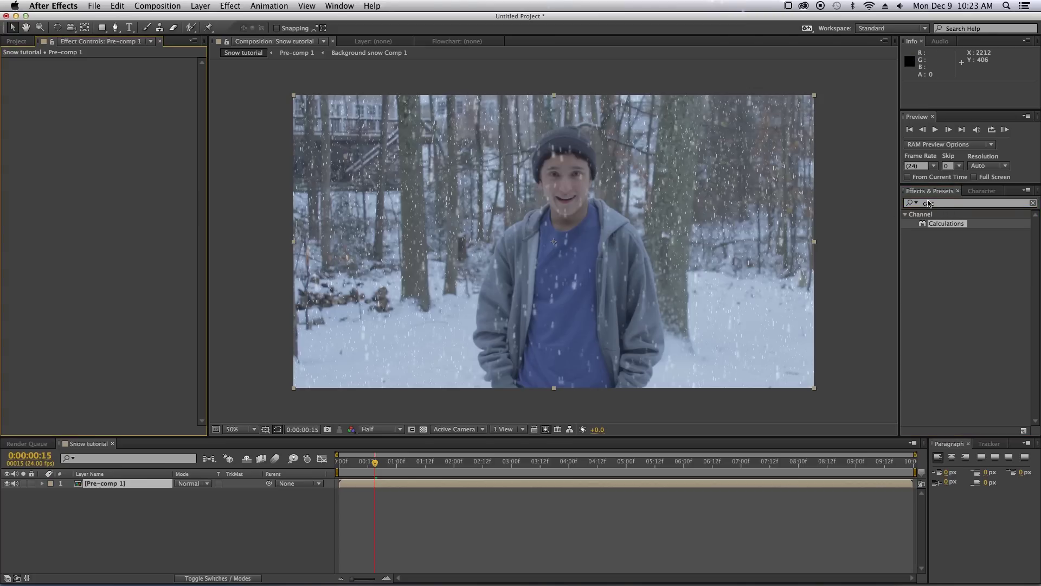
{"action": "left_click", "coordinate": [943, 205]}
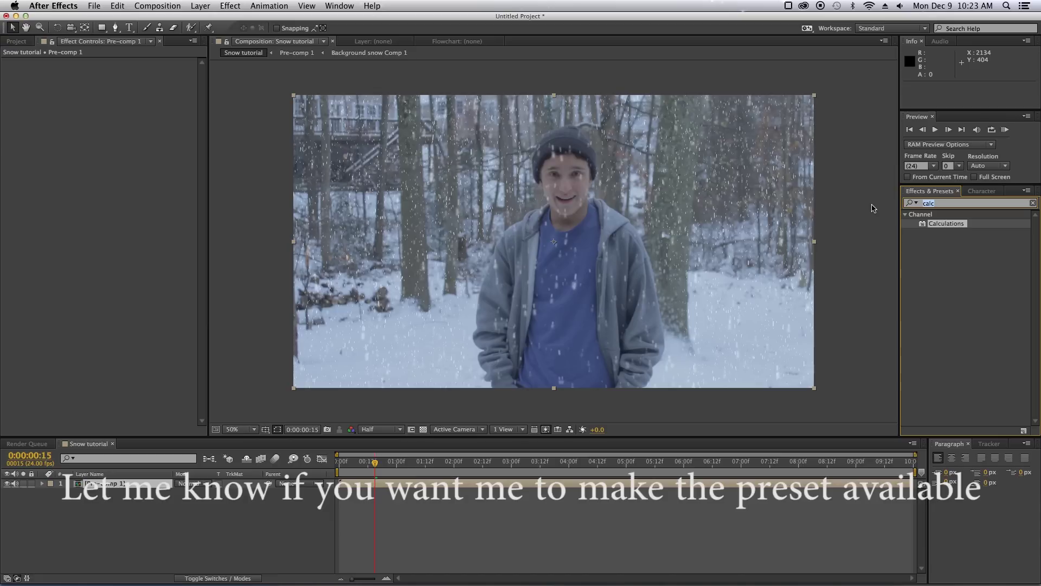
{"action": "key", "text": "BackSpace"}
{"action": "type", "text": "snow"}
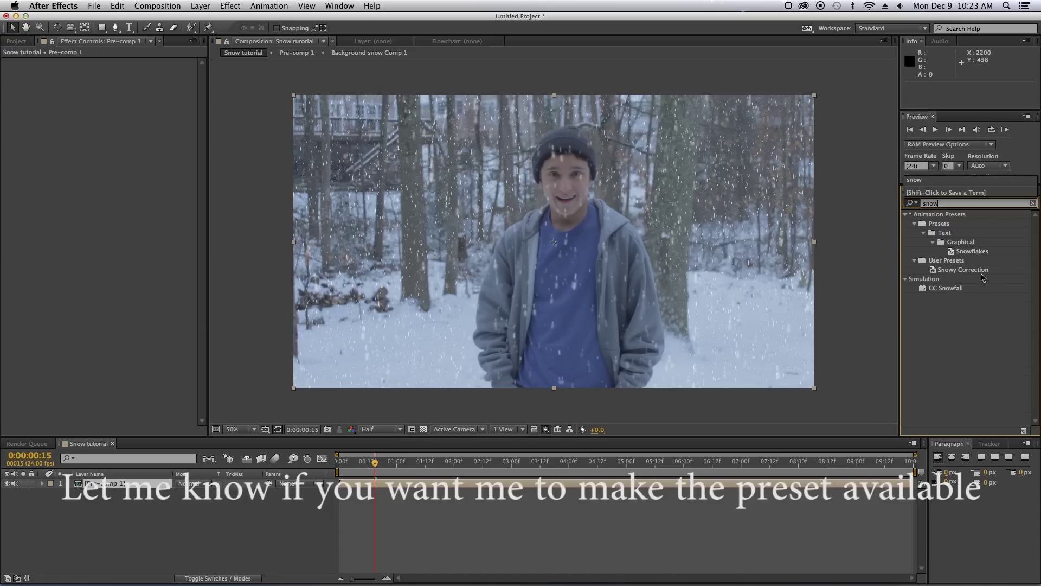
{"action": "left_click_drag", "start_coordinate": [975, 272], "coordinate": [359, 247]}
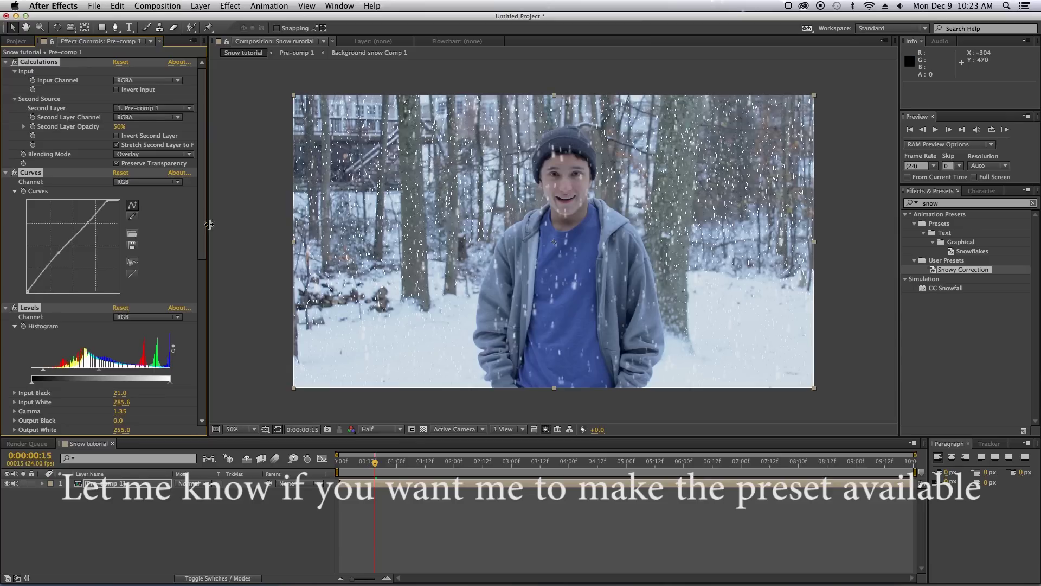
{"action": "left_click", "coordinate": [329, 217]}
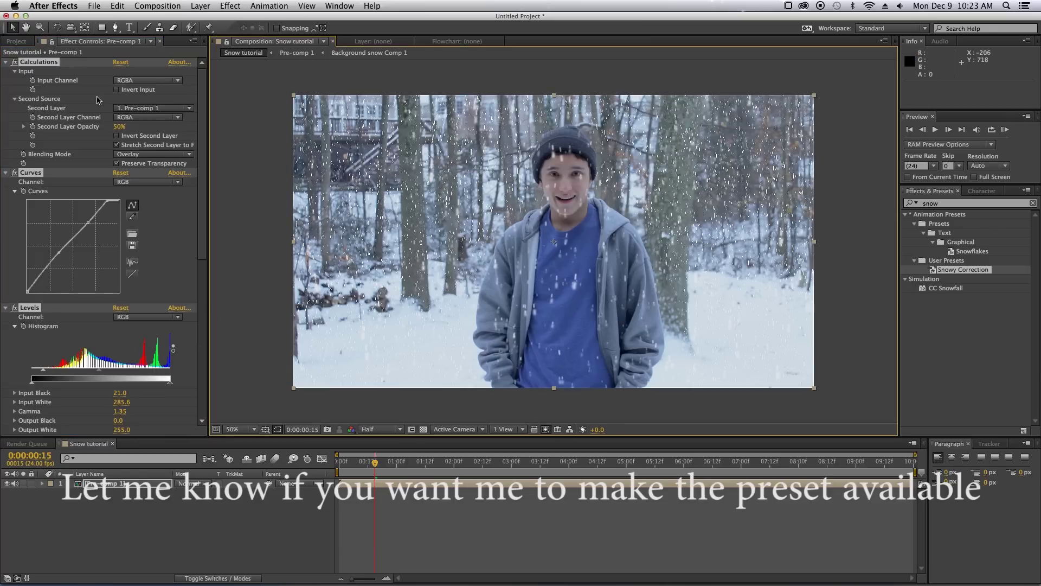
Step: Open Pre-comp 1, apply Fast Blur to the Main snow layer and edit the effect's Blurriness
{"action": "double_click", "coordinate": [99, 483]}
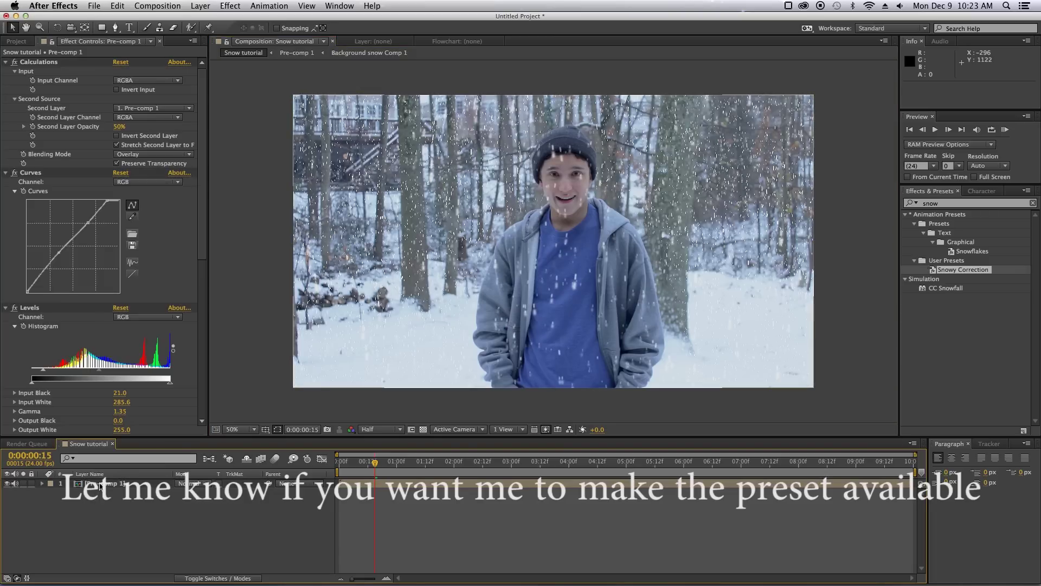
{"action": "left_click", "coordinate": [100, 512]}
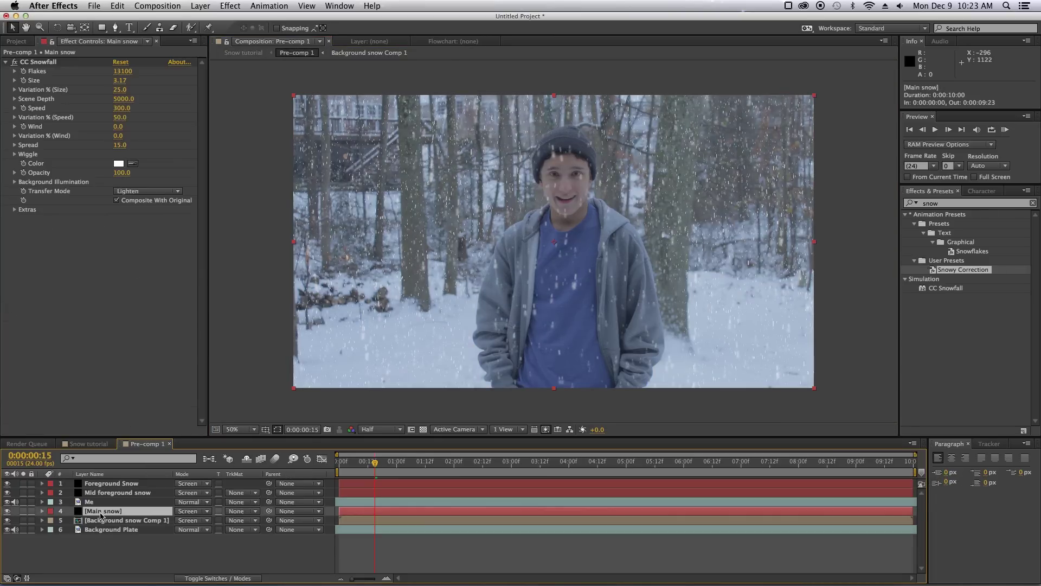
{"action": "left_click", "coordinate": [952, 203]}
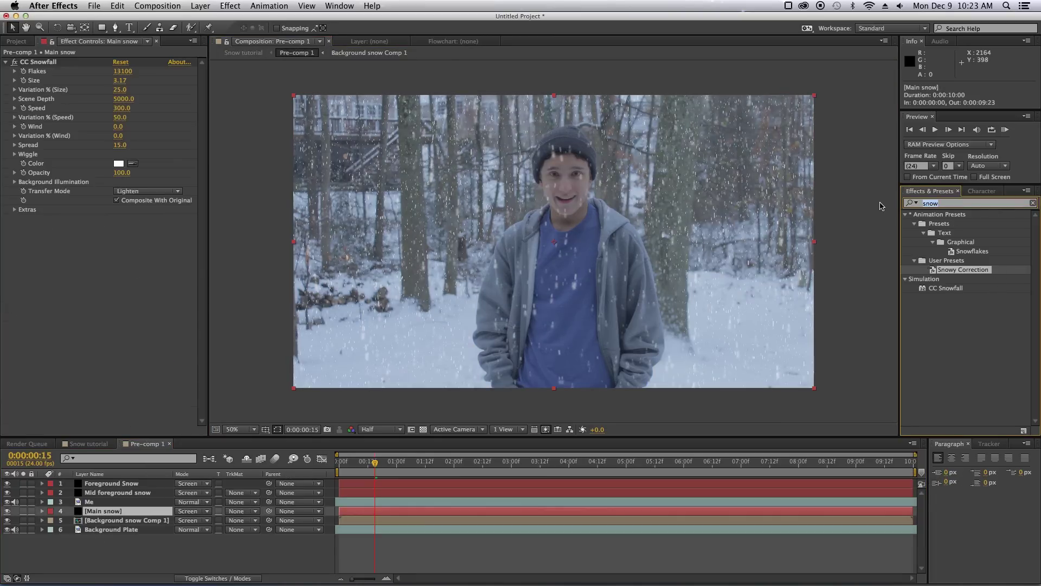
{"action": "type", "text": "fga"}
{"action": "type", "text": "st"}
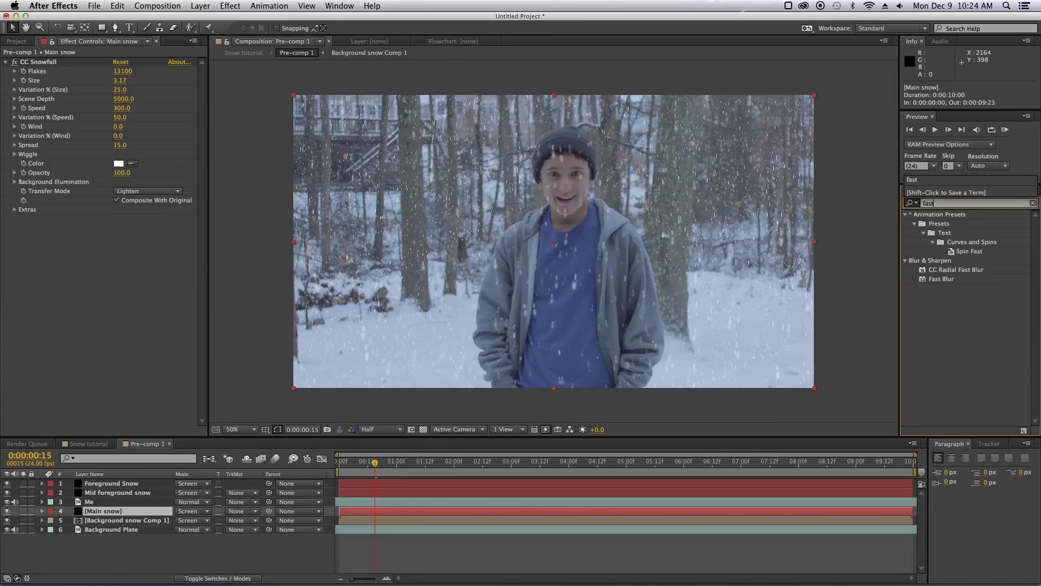
{"action": "left_click", "coordinate": [938, 279]}
{"action": "left_click_drag", "start_coordinate": [938, 280], "coordinate": [95, 514]}
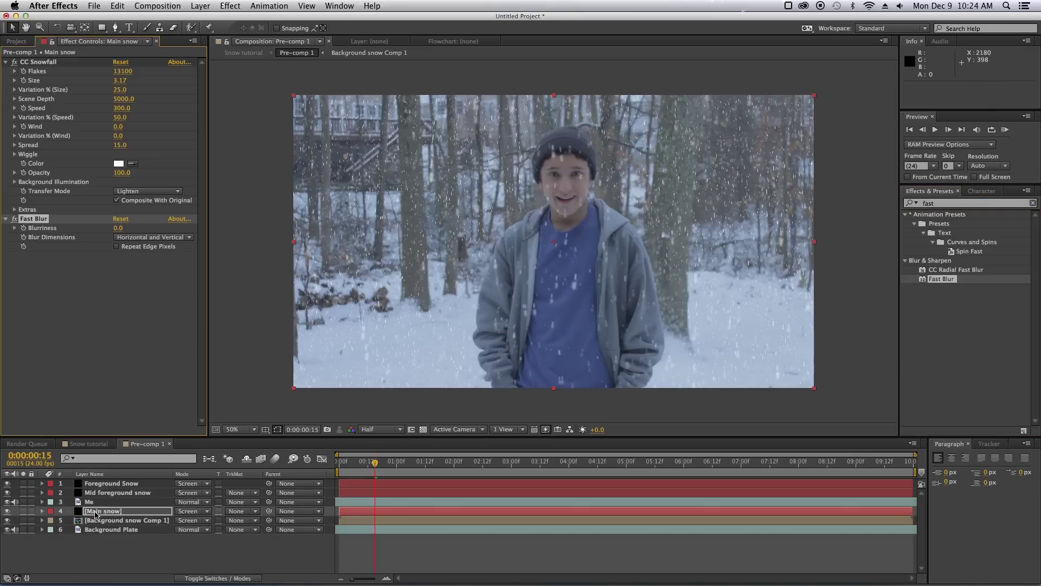
{"action": "left_click", "coordinate": [118, 228]}
{"action": "key", "text": "Return"}
Step: Return to the Snow tutorial composition and toggle the Sharpen effect on Pre-comp 1 to compare the image
{"action": "left_click", "coordinate": [87, 444]}
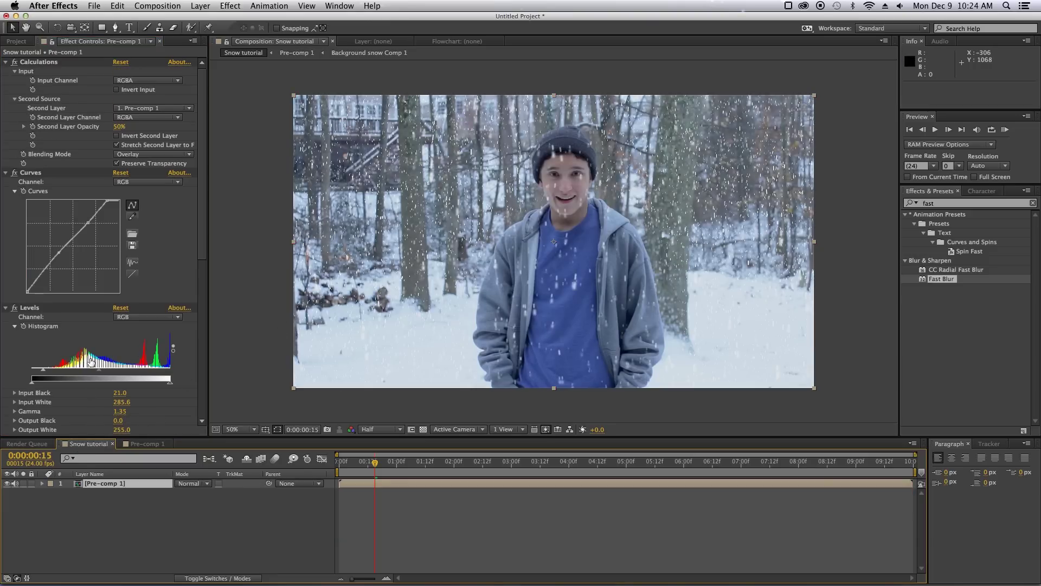
{"action": "scroll", "coordinate": [92, 360], "scroll_direction": "down", "scroll_amount": 10}
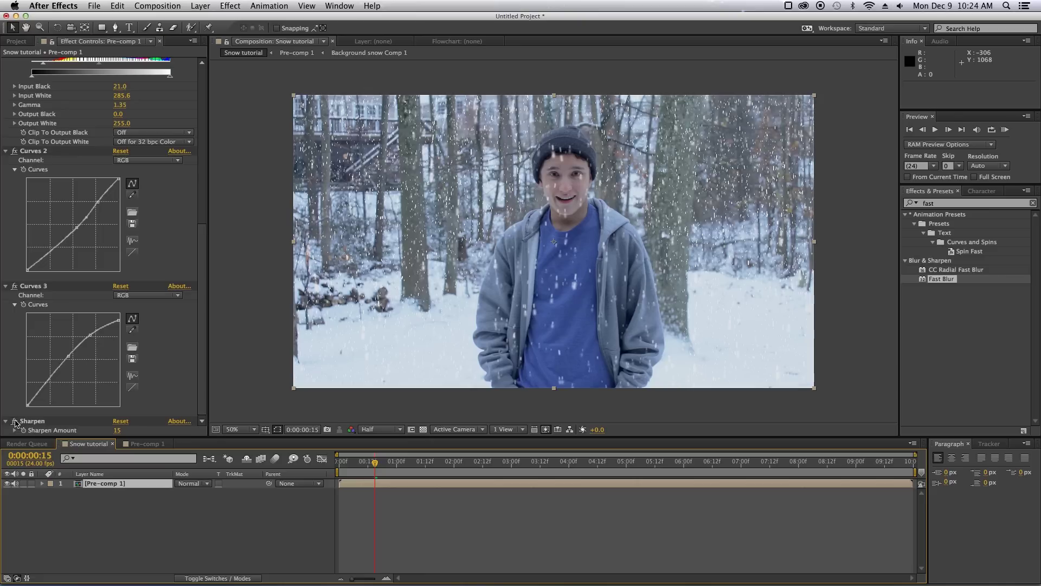
{"action": "left_click", "coordinate": [15, 423]}
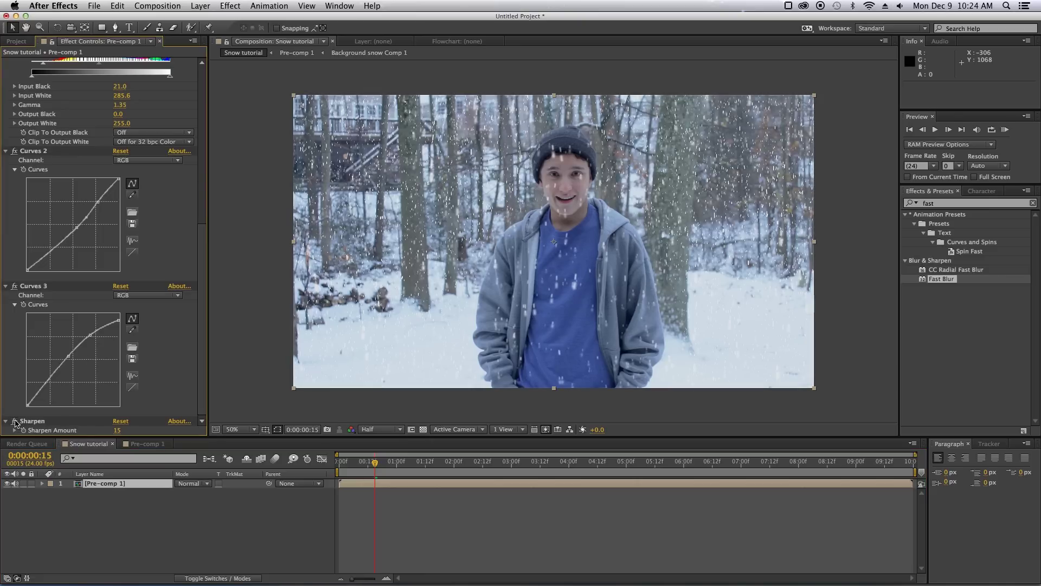